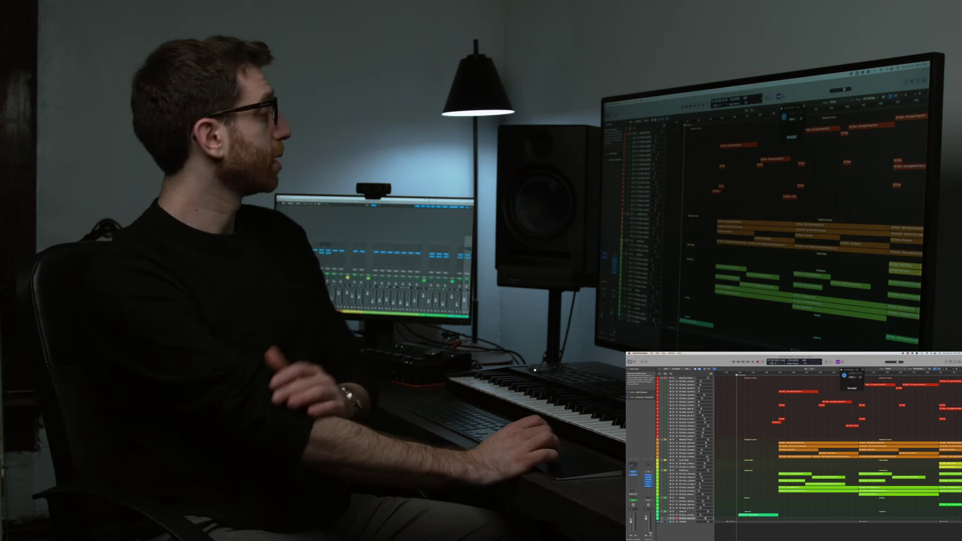
# View the Kontakt instrument of the selected GC Mvmnts rising pad track, shifting its window aside before closing it.
pyautogui.click(633, 471)
pyautogui.moveTo(898, 373); pyautogui.dragTo(838, 372)
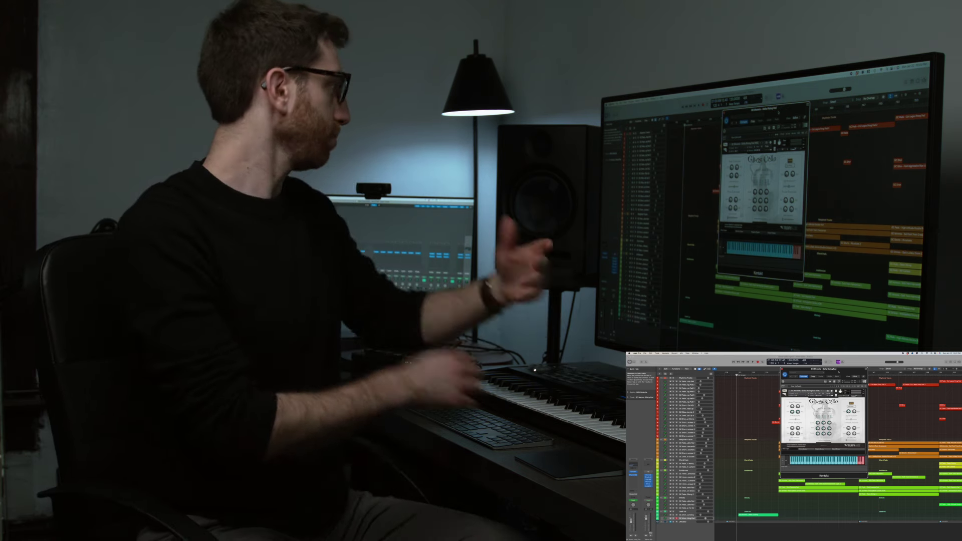
pyautogui.press('super+w')
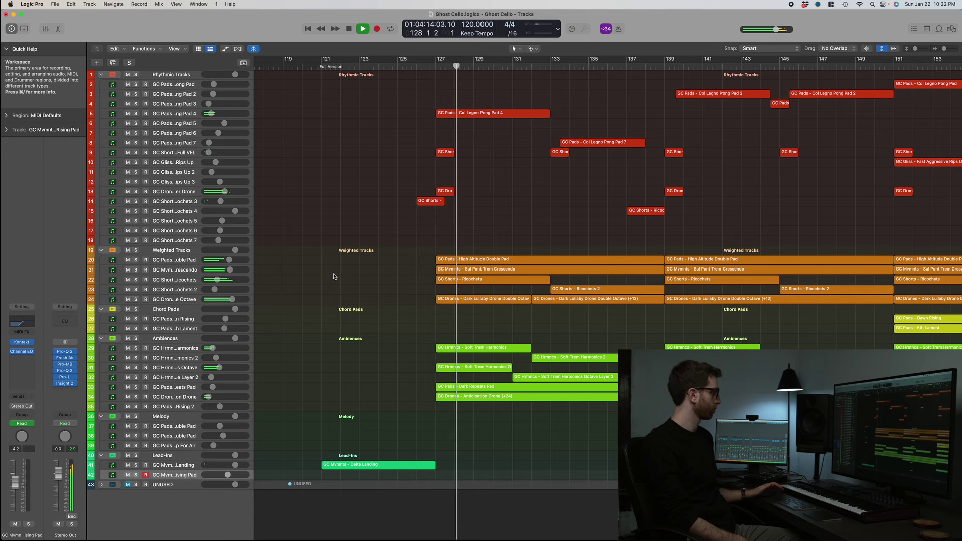
# Stop playback and show the Main Engine page of the Kontakt instrument on the GC Mvmnts - Delta Landing track.
pyautogui.press('space')
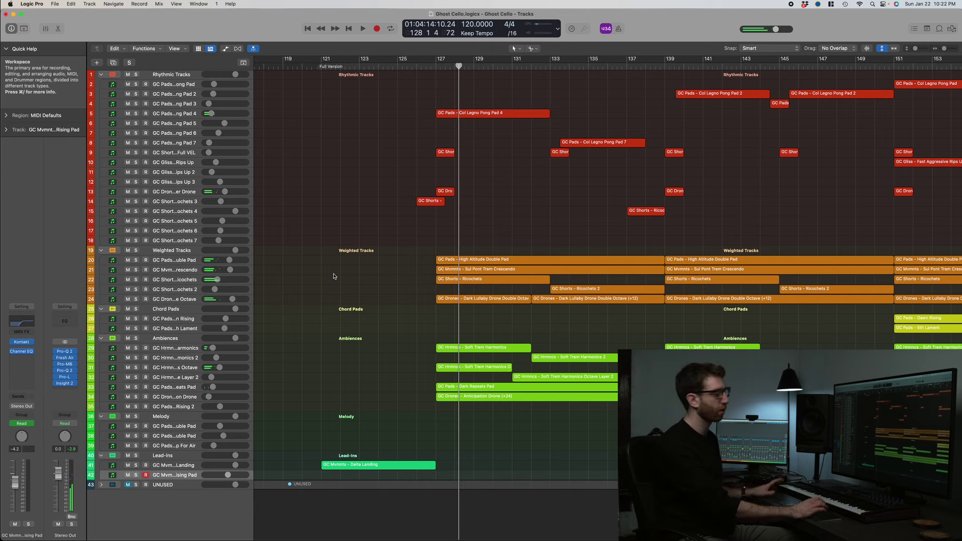
pyautogui.doubleClick(174, 467)
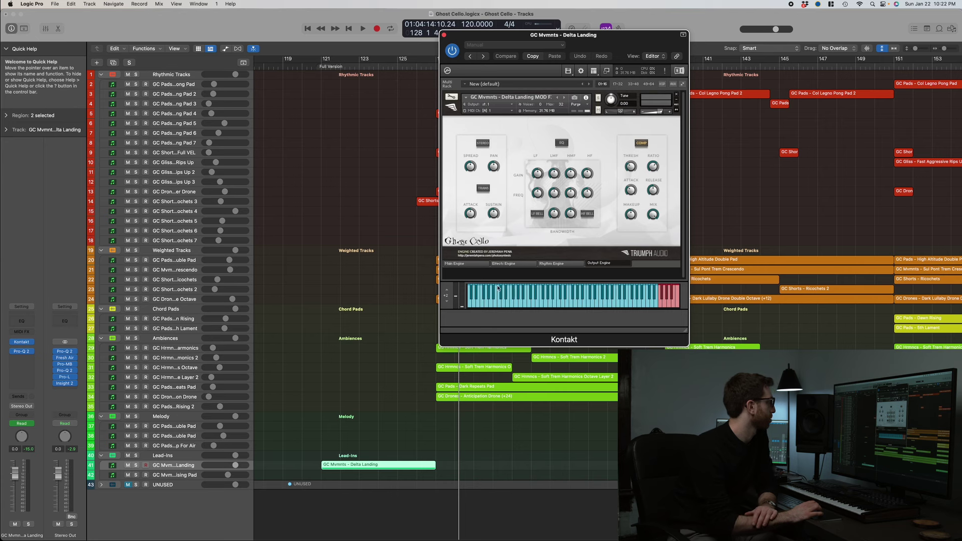
pyautogui.click(469, 265)
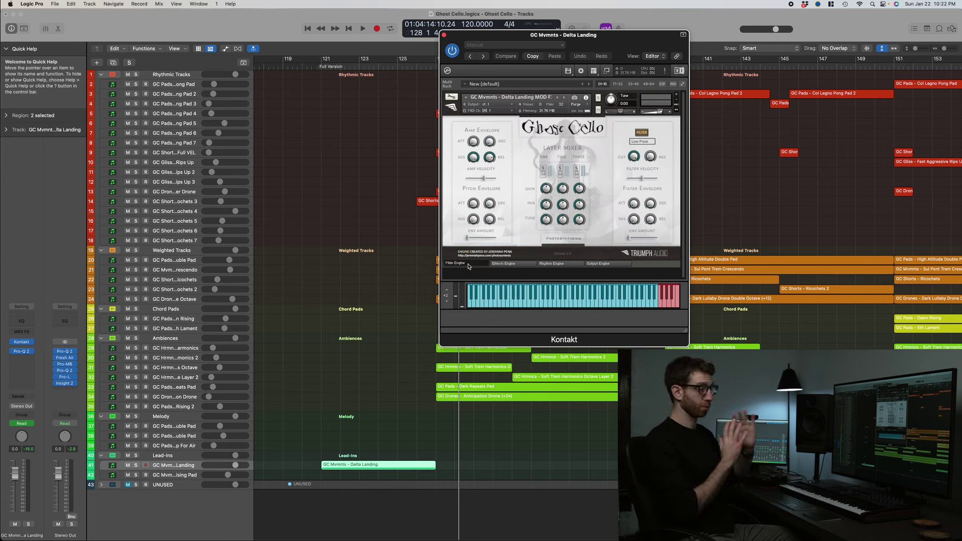
pyautogui.moveTo(574, 41); pyautogui.dragTo(569, 39)
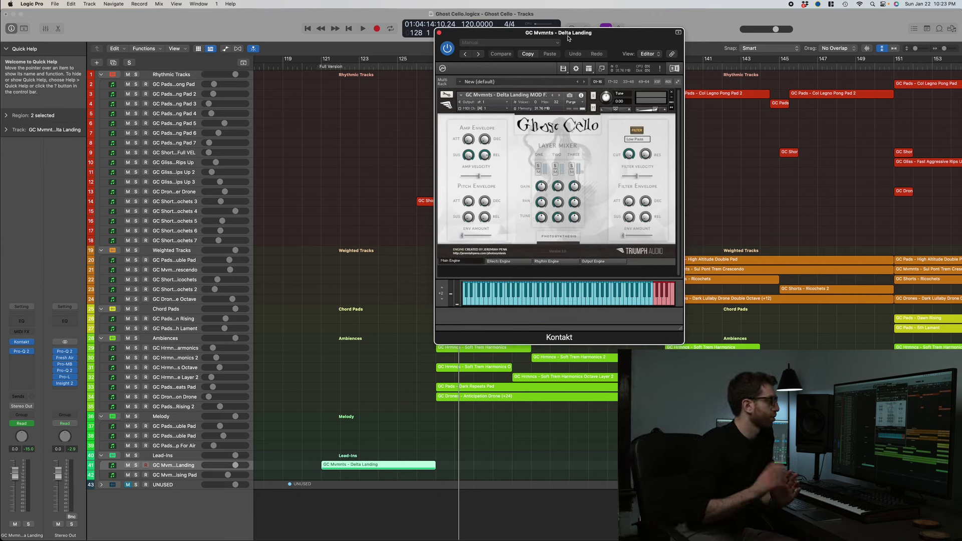
# Play the Delta Landing lead-in from bar 121 while viewing the instrument's Effects, Rhythm and Output Engine pages, ending with playback stopped.
pyautogui.click(325, 67)
pyautogui.press('space')
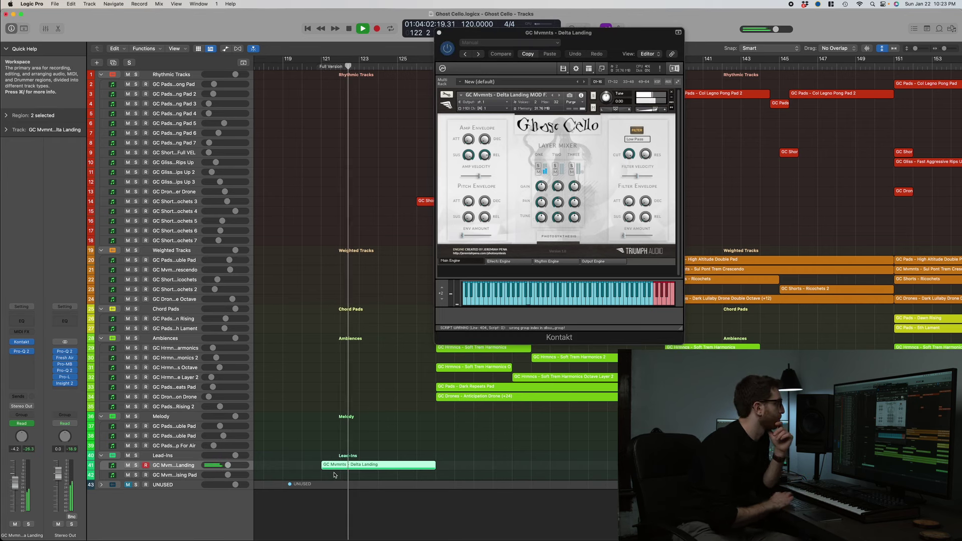
pyautogui.click(501, 261)
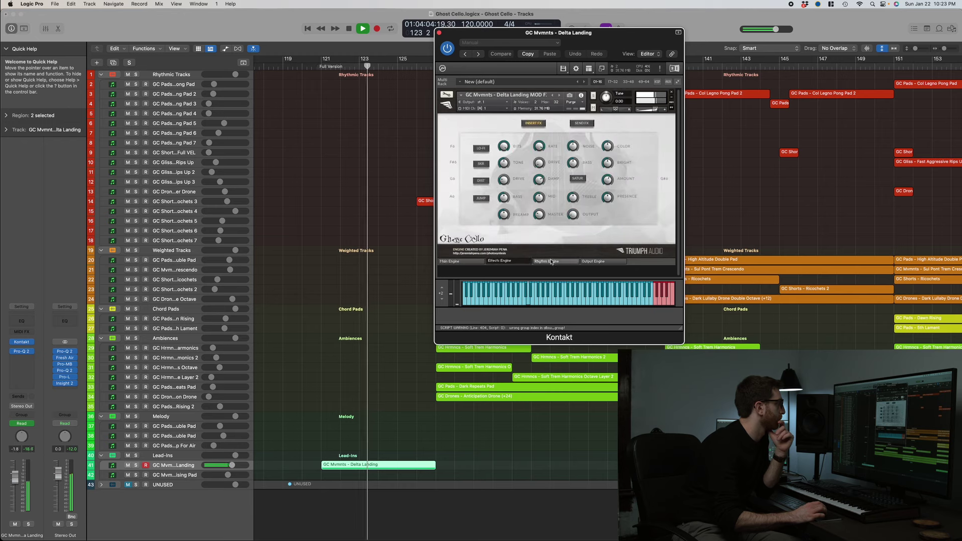
pyautogui.click(551, 262)
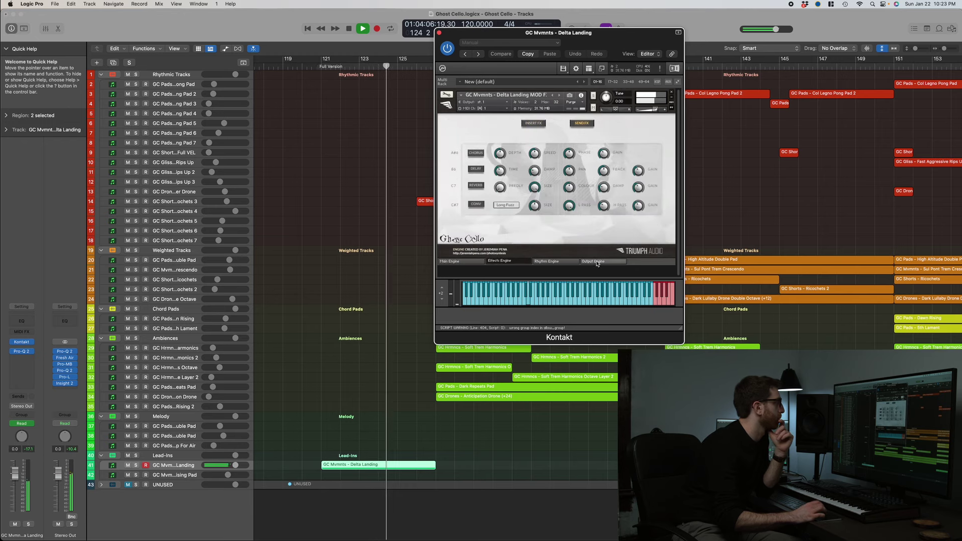
pyautogui.click(596, 263)
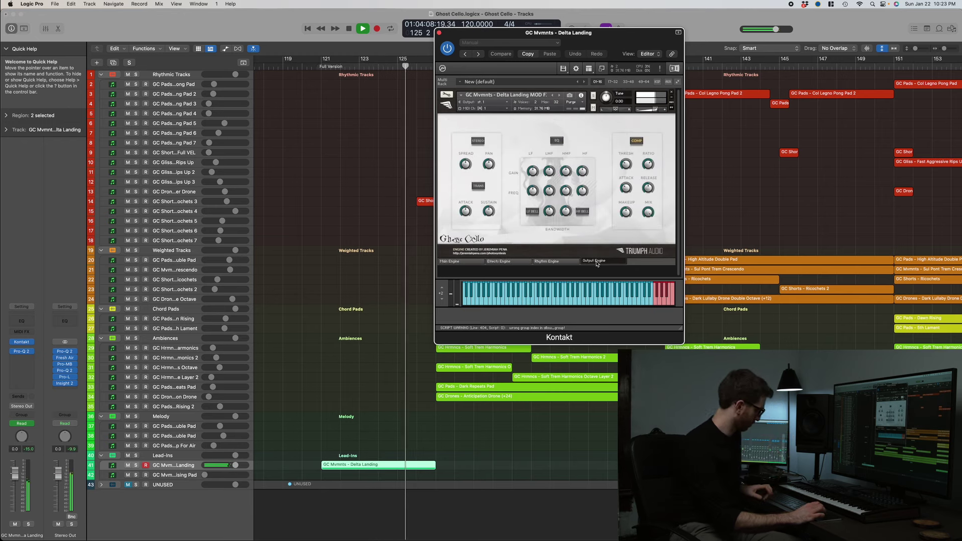
pyautogui.press('space')
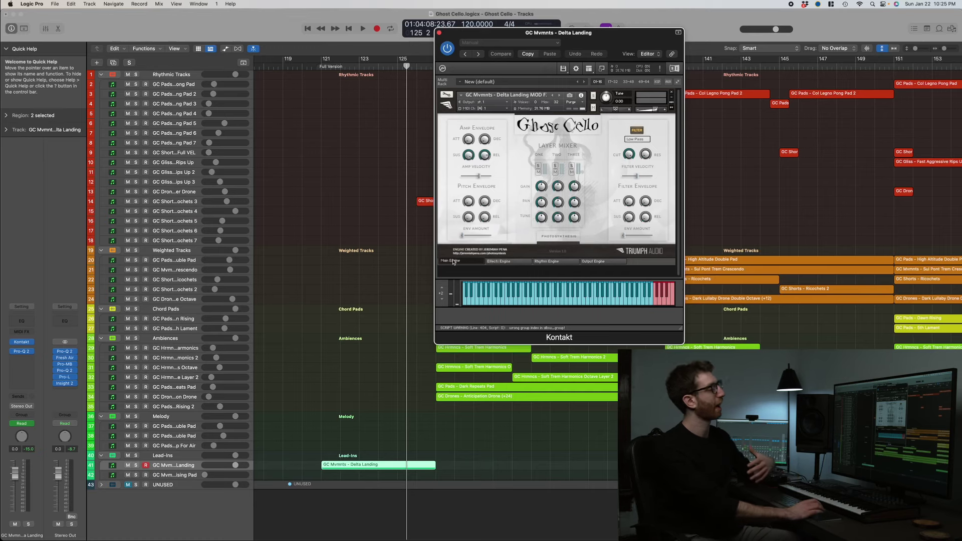
# Review the Delta Landing instrument's Rhythm, Effects, Main and Output Engine pages with playback stopped.
pyautogui.click(548, 261)
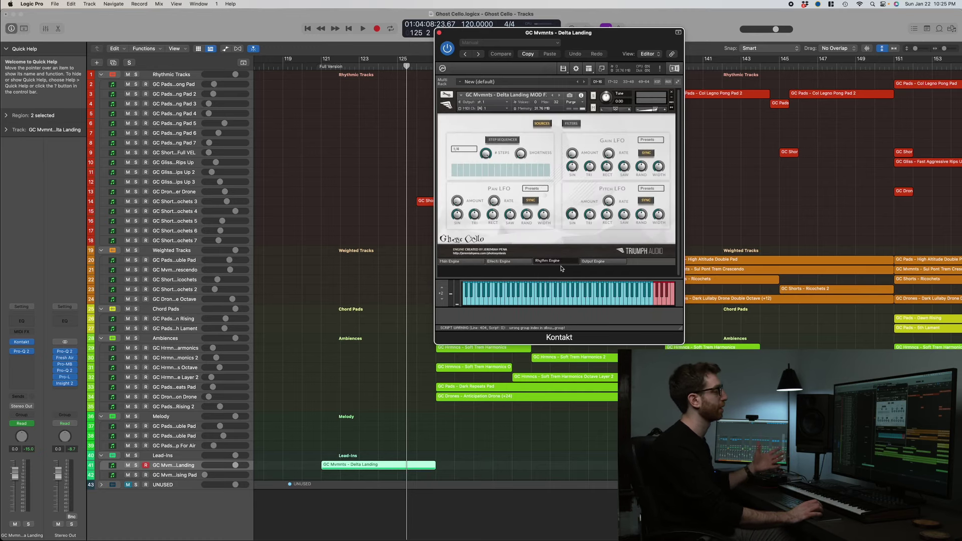
pyautogui.click(498, 262)
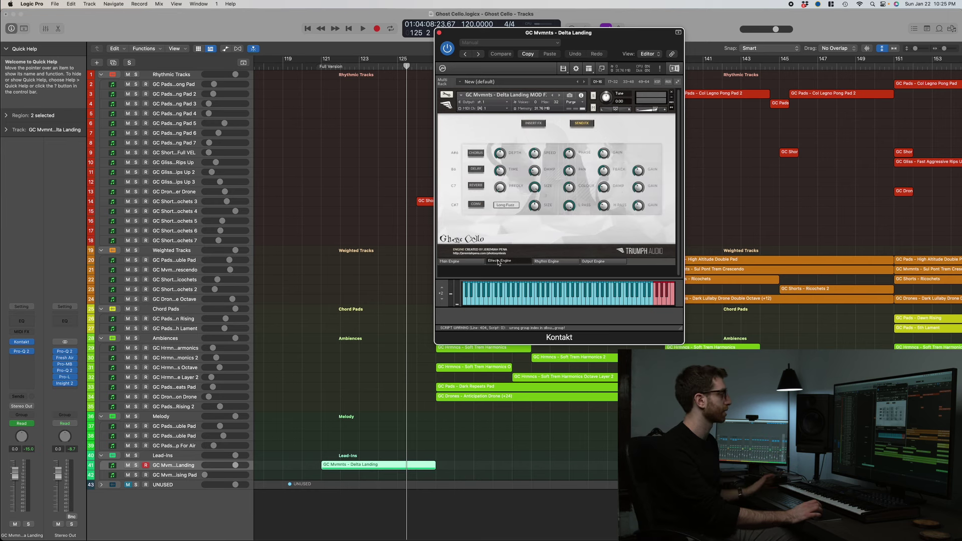
pyautogui.click(466, 261)
pyautogui.click(499, 261)
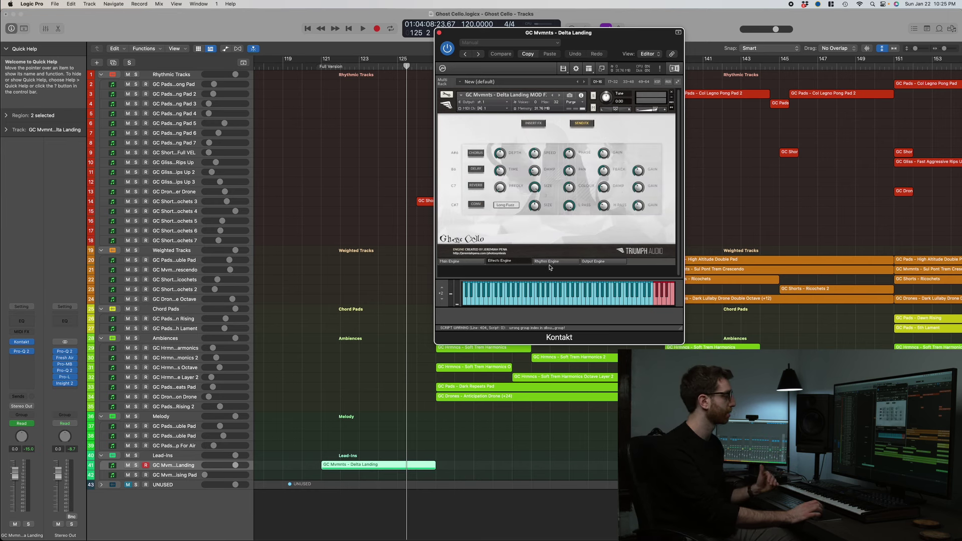
pyautogui.click(549, 261)
pyautogui.click(592, 261)
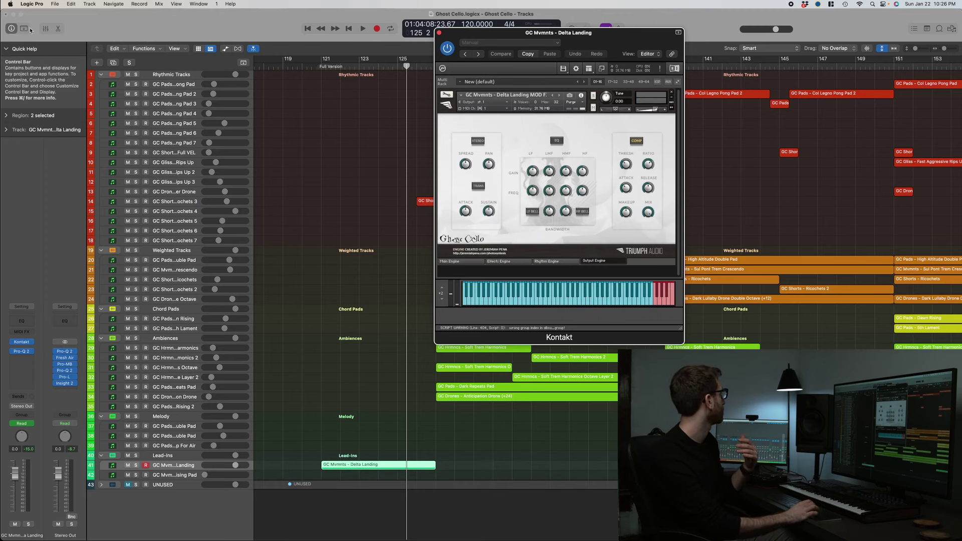
# Show the mixer in place of the instrument window and inspect the Pro-Q 2 curve on GC Pads - High Altitude Double Pad.
pyautogui.click(47, 31)
pyautogui.click(439, 33)
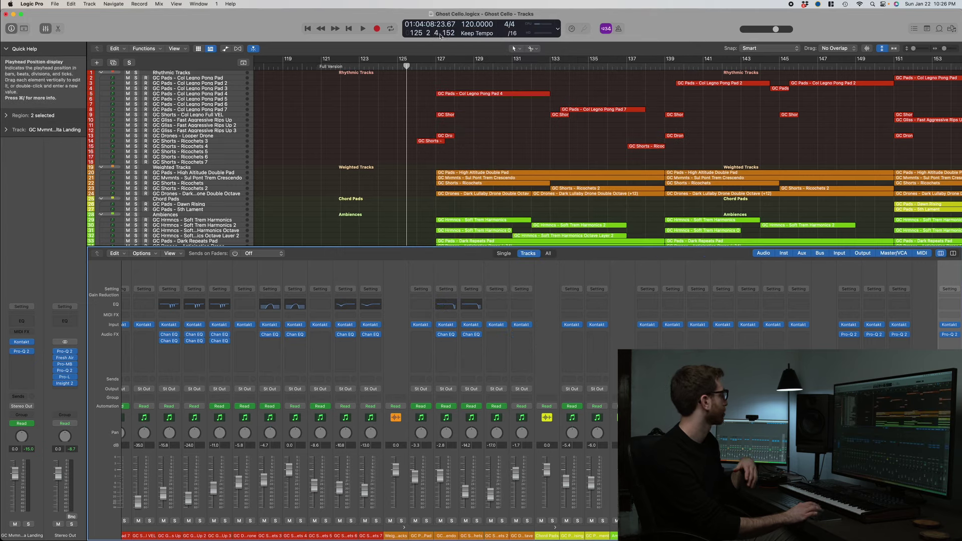
pyautogui.hscroll(4, 175, 340)
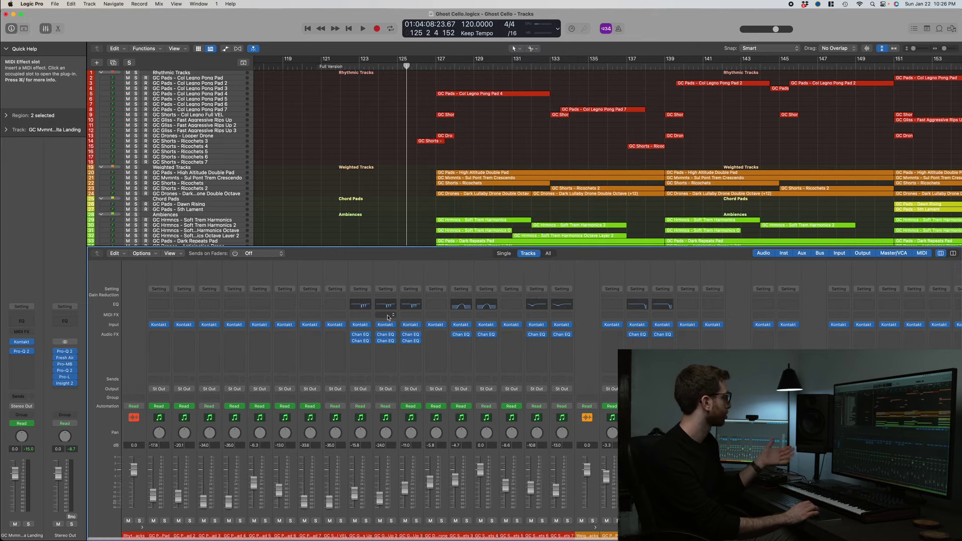
pyautogui.click(320, 334)
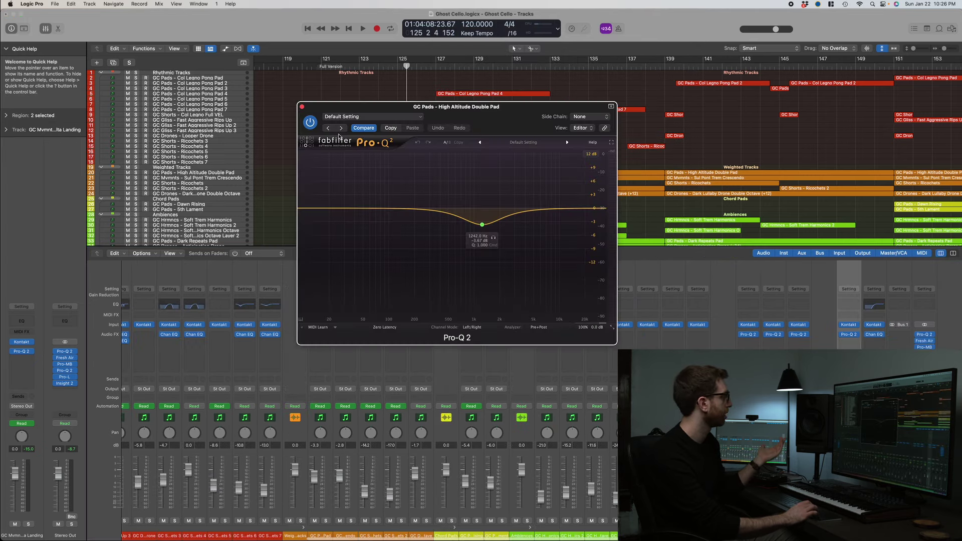
pyautogui.click(303, 108)
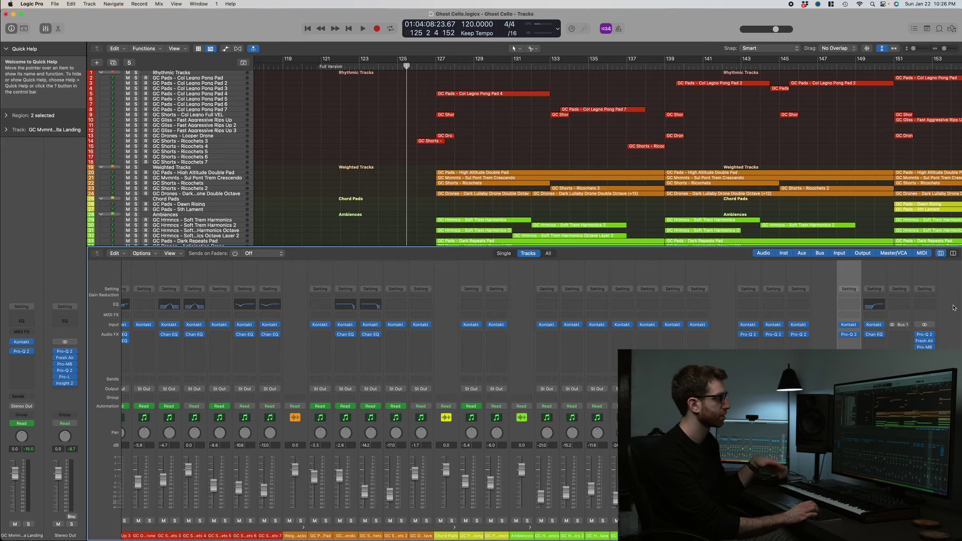
# Inspect the Fresh Air, Pro-MB and first Pro-Q 2 plug-ins on the Stereo Out channel, closing each one.
pyautogui.click(925, 341)
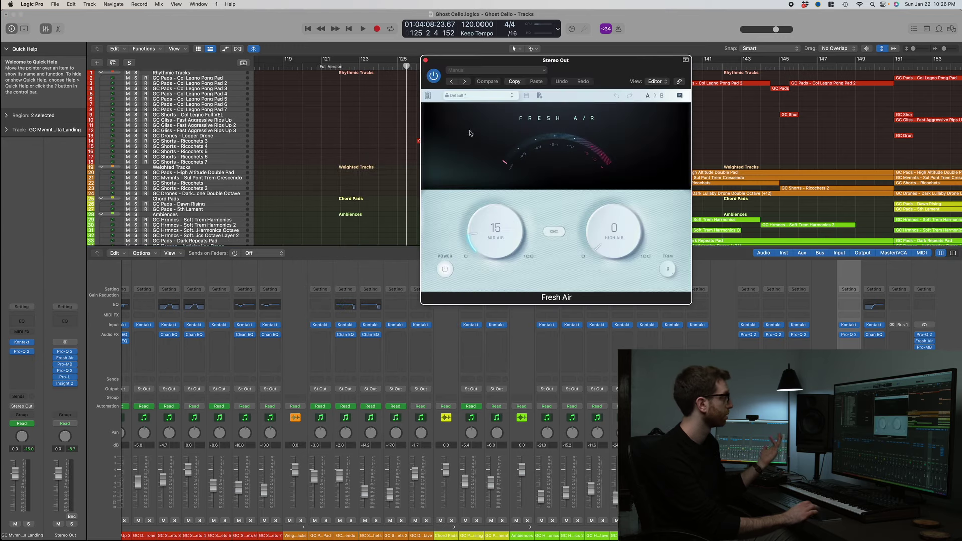
pyautogui.click(425, 60)
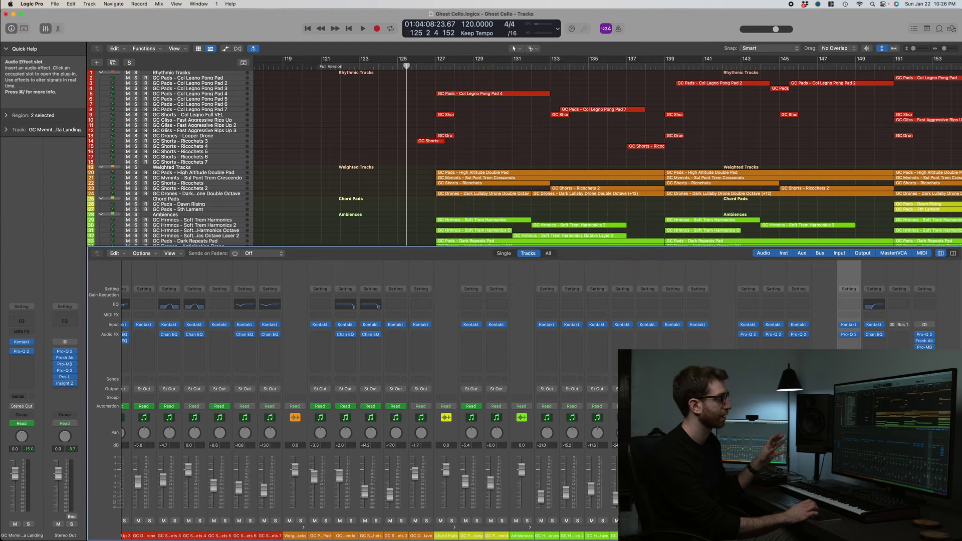
pyautogui.click(924, 347)
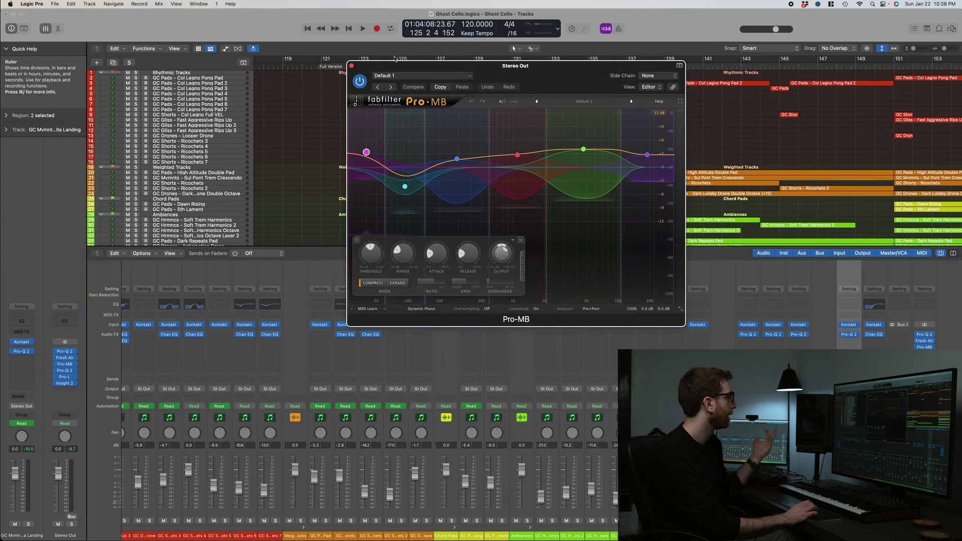
pyautogui.click(351, 66)
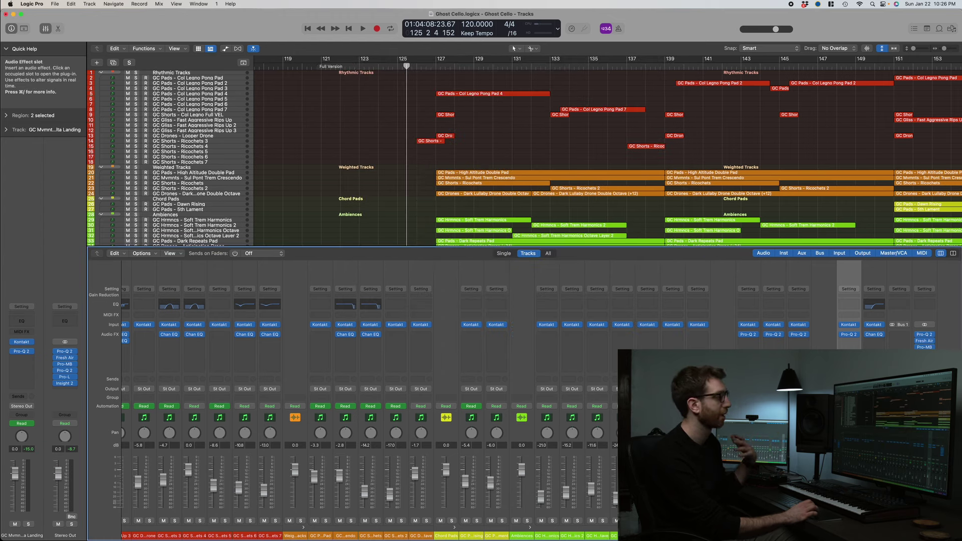
pyautogui.click(924, 334)
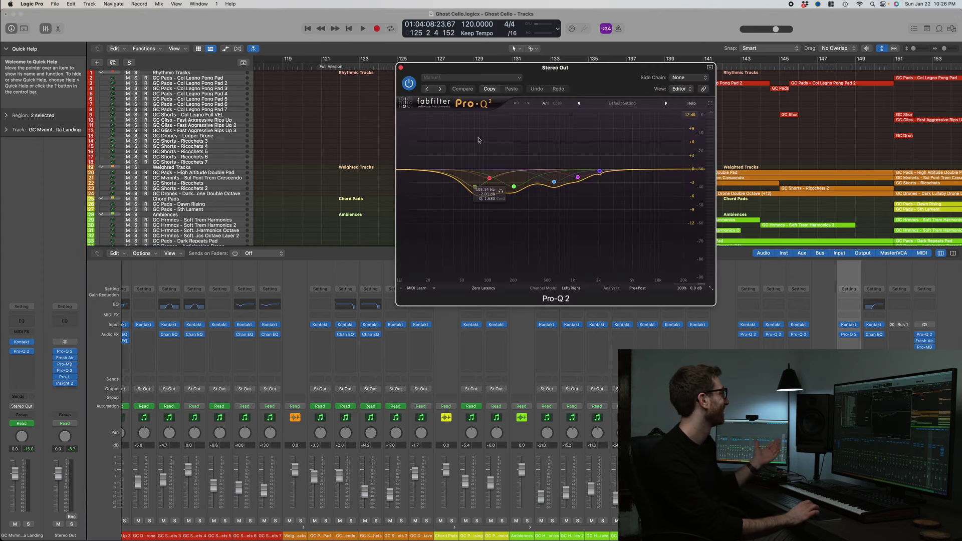
pyautogui.click(401, 67)
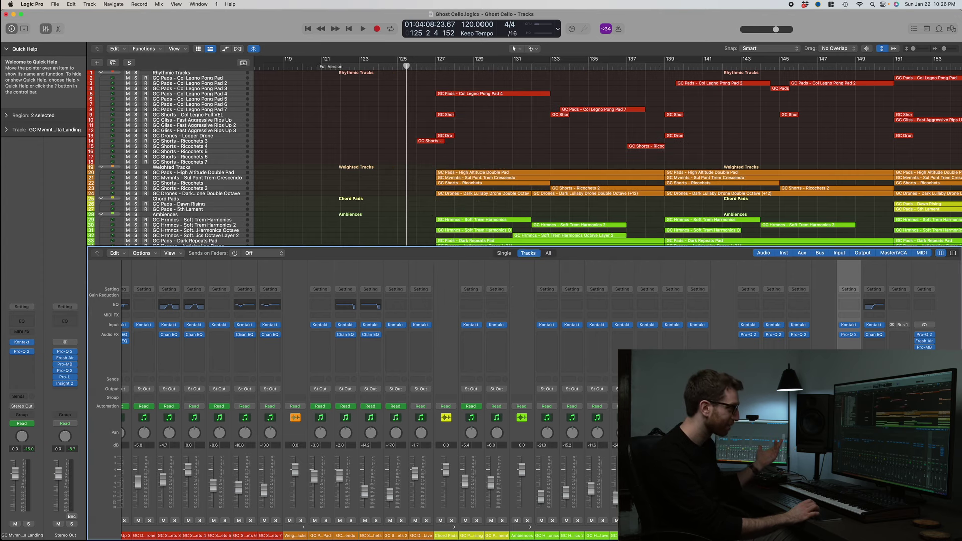
# Inspect Pro-L on the Stereo Out, and watch Insight 2's spectrum and spectrogram during playback without its Layouts list.
pyautogui.click(924, 360)
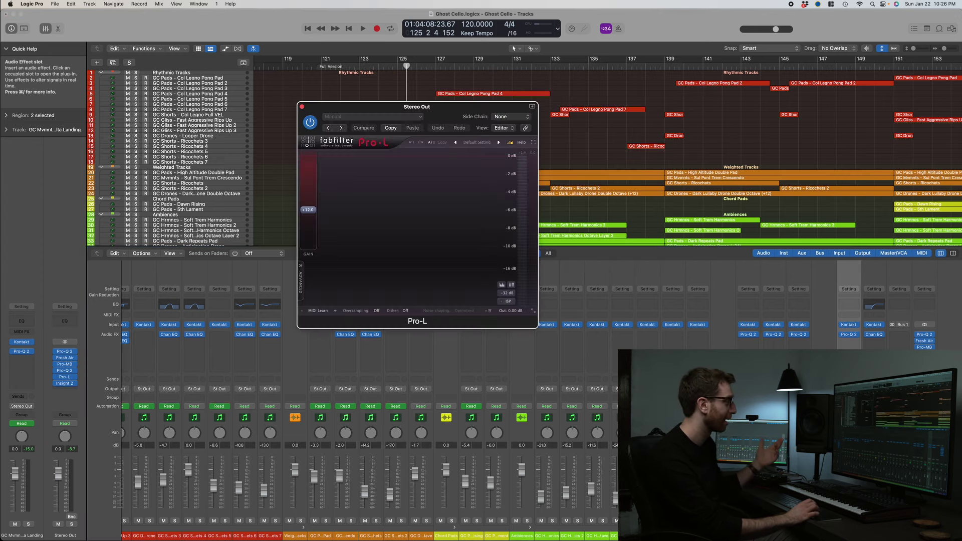
pyautogui.click(302, 107)
pyautogui.click(924, 366)
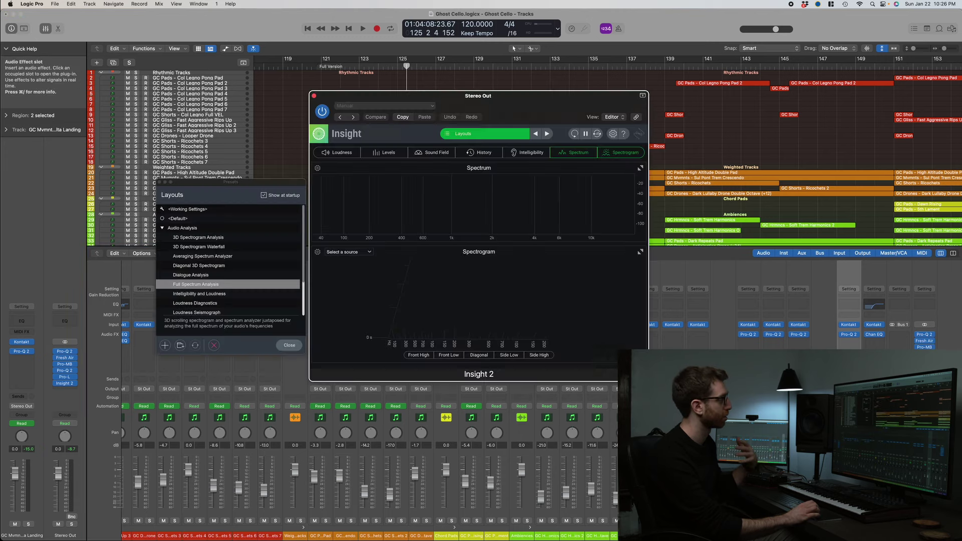
pyautogui.click(160, 183)
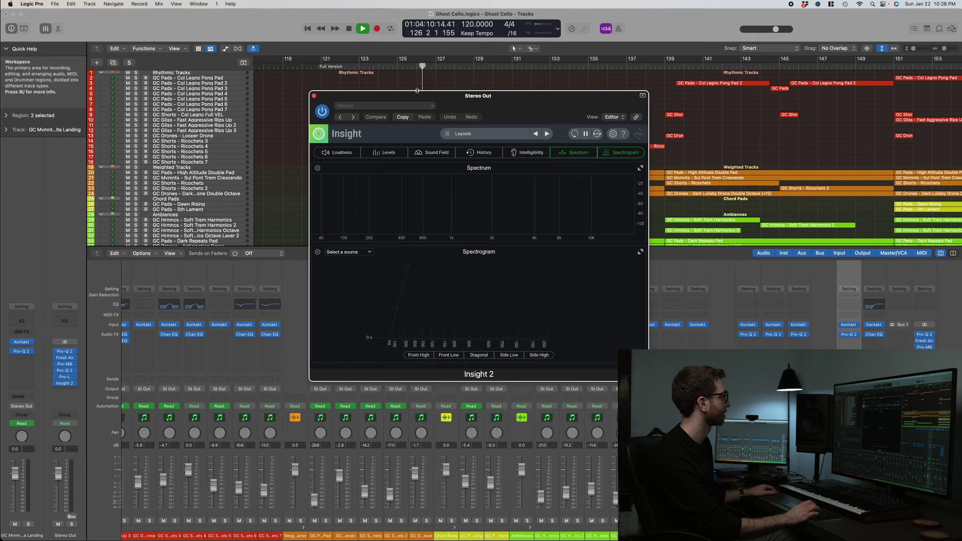
pyautogui.moveTo(417, 91); pyautogui.dragTo(415, 61)
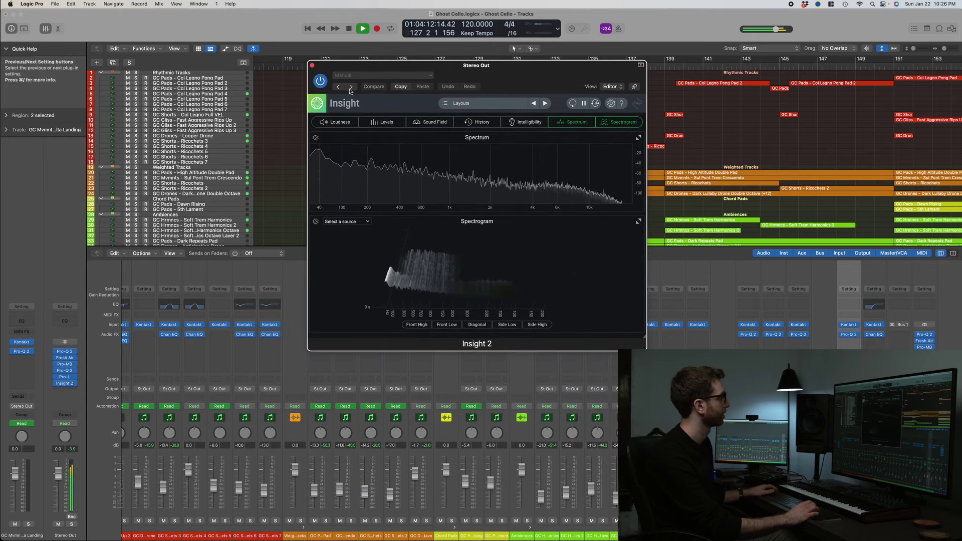
pyautogui.click(312, 65)
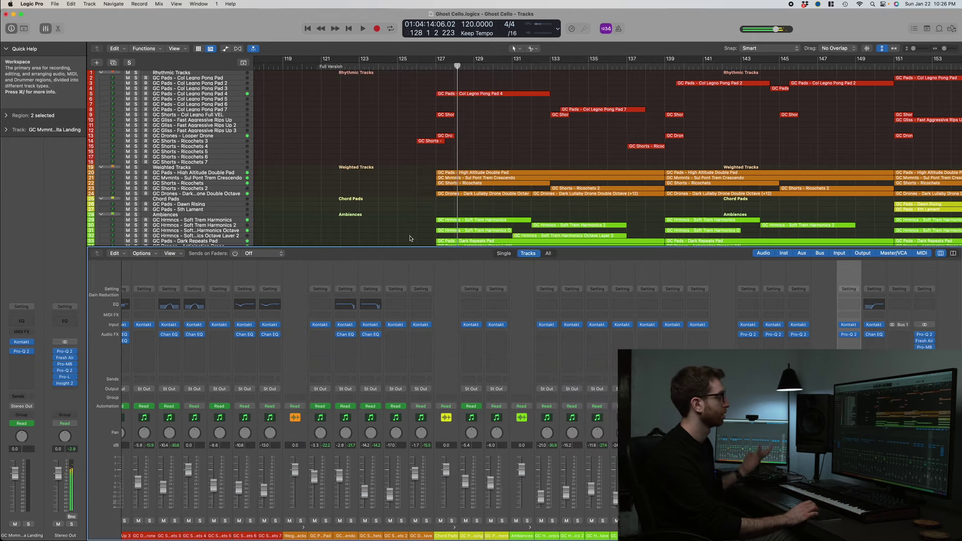
# Hide the mixer, solo the Rhythmic Tracks stack and play it from just before bar 126.
pyautogui.press('x')
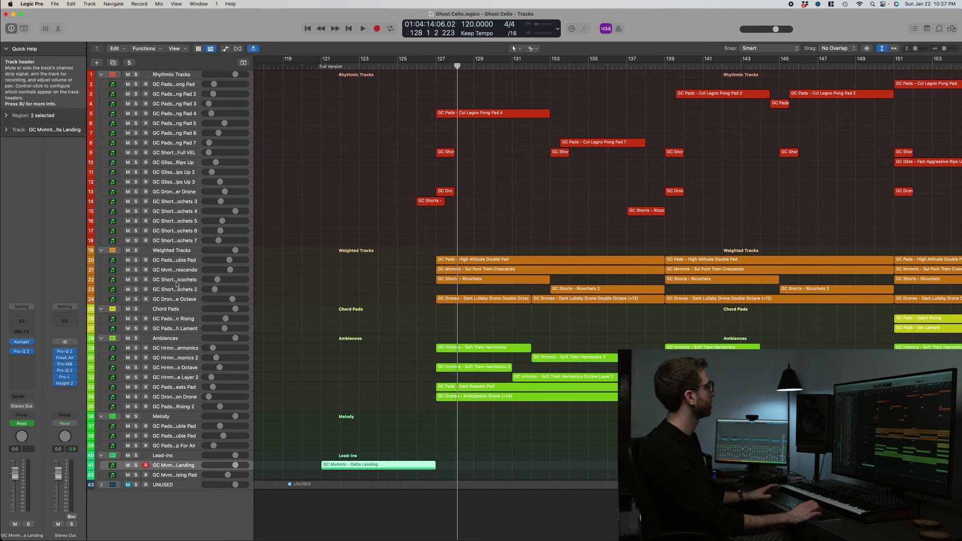
pyautogui.click(136, 75)
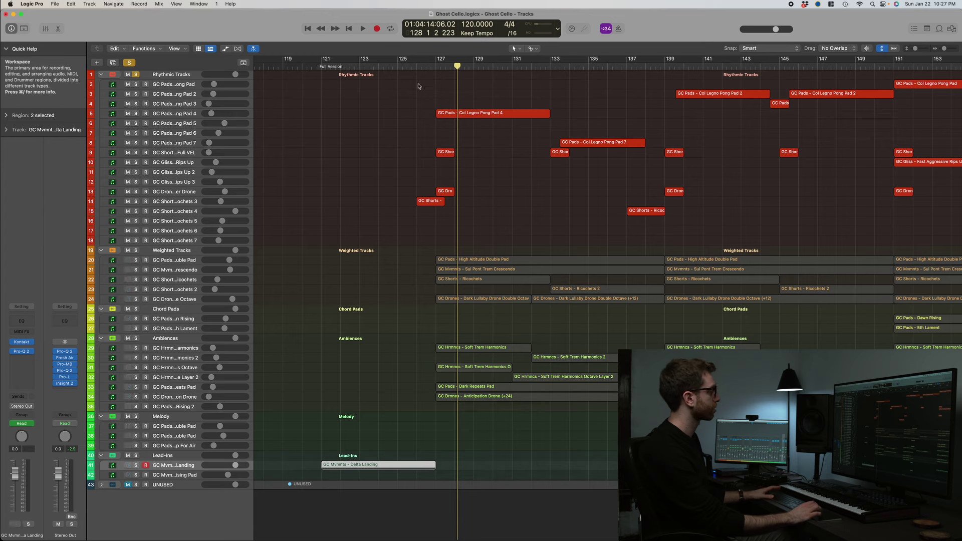
pyautogui.click(415, 65)
pyautogui.press('space')
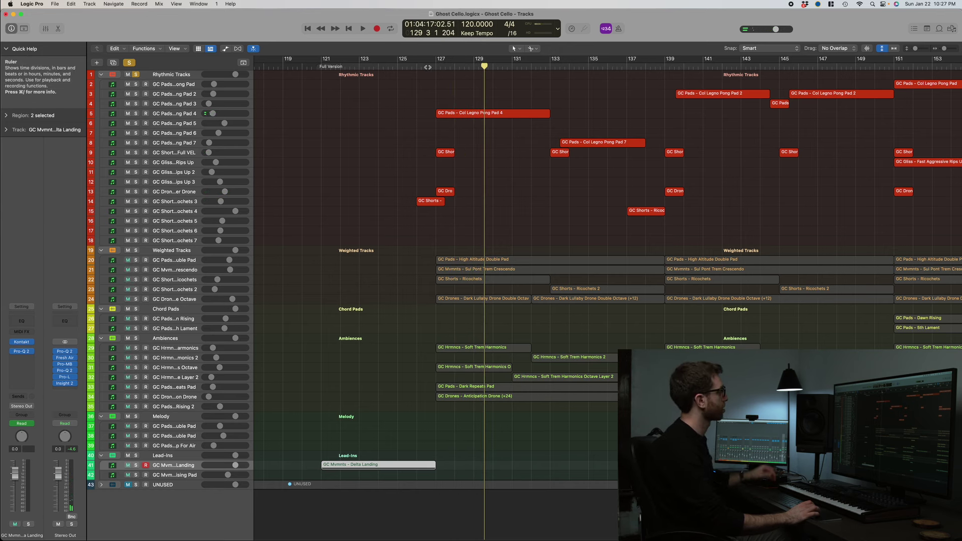
# Solo the GC Shorts - Ricochets 3 track with the playhead at bar 126 and show its Kontakt instrument clear of its region.
pyautogui.click(420, 68)
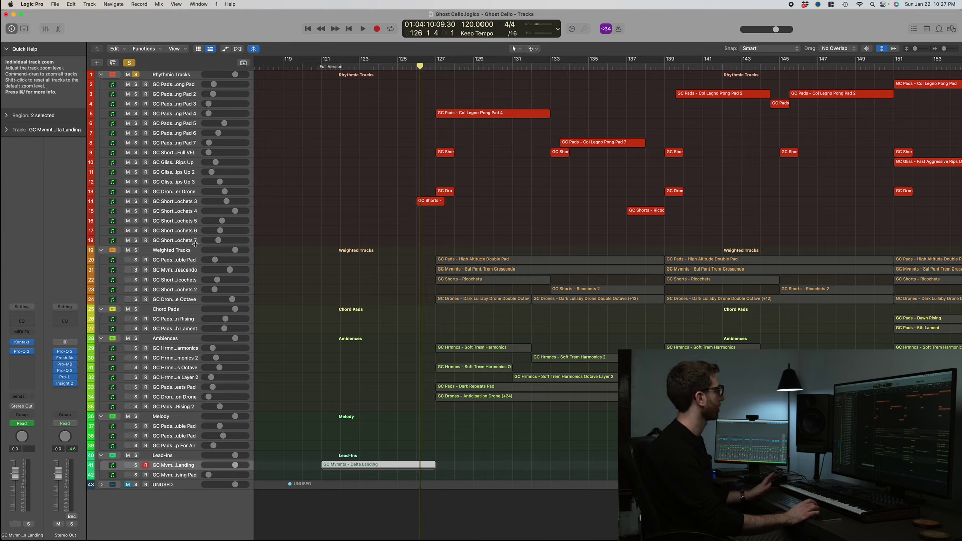
pyautogui.click(170, 206)
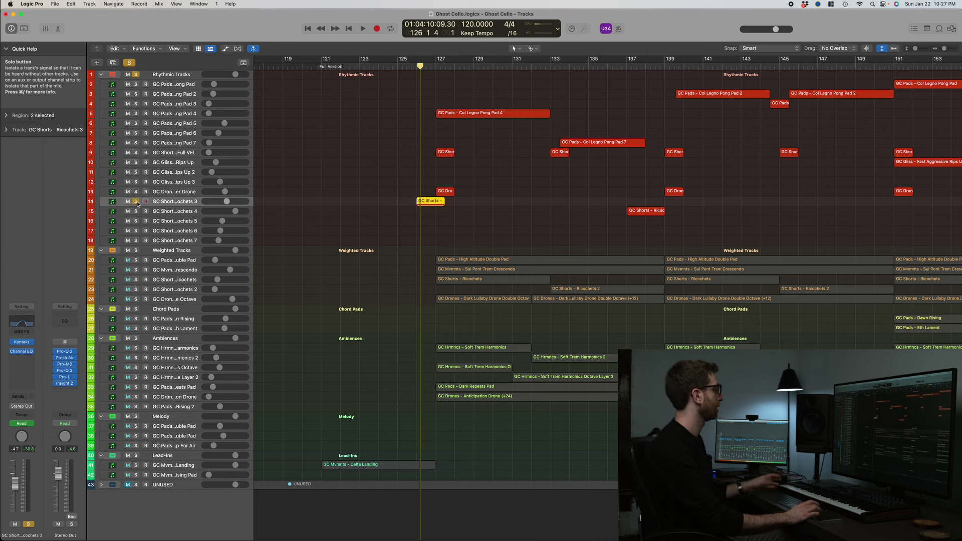
pyautogui.click(21, 343)
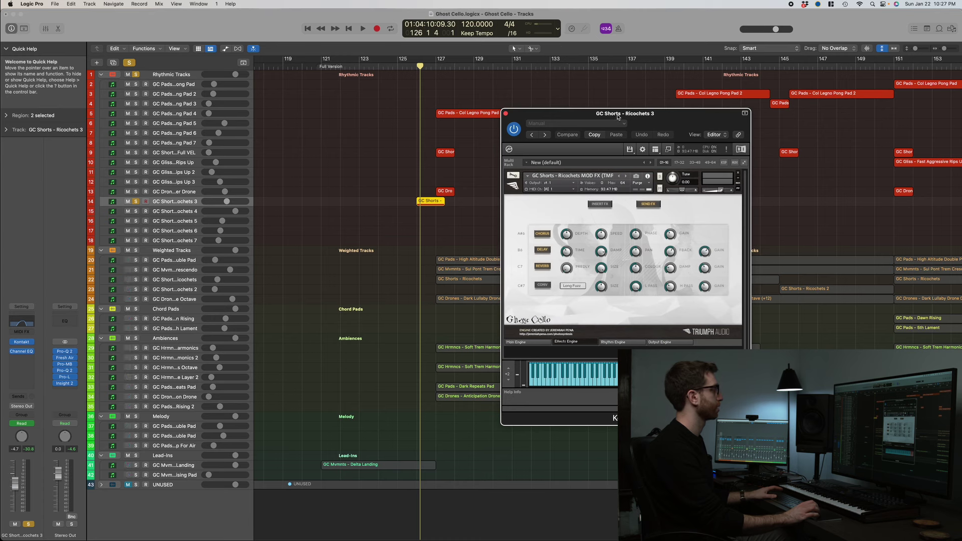
pyautogui.moveTo(618, 117); pyautogui.dragTo(603, 89)
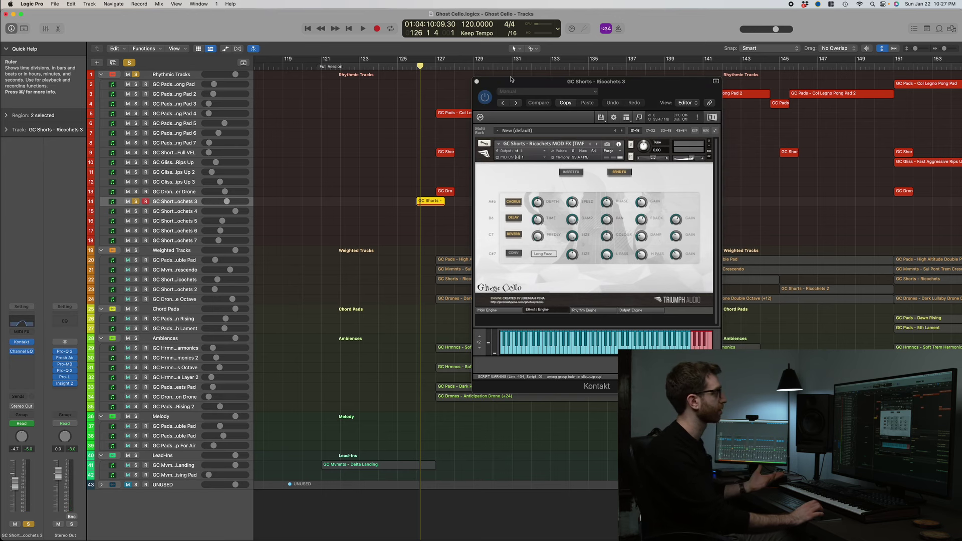
pyautogui.moveTo(587, 83); pyautogui.dragTo(608, 83)
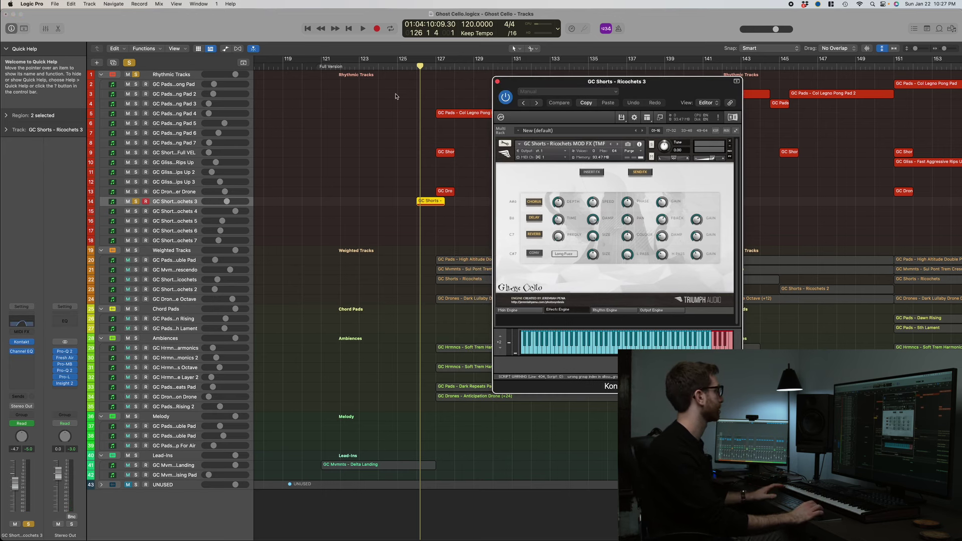
# Widen the track headers to show longer track names, keeping the Weighted Tracks stack expanded and all tracks fitted vertically in view.
pyautogui.click(101, 250)
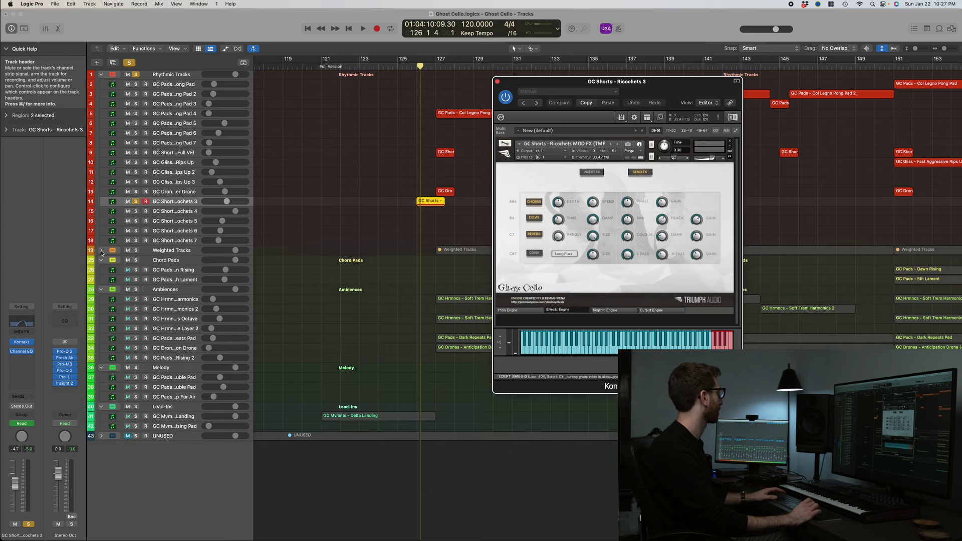
pyautogui.moveTo(254, 73); pyautogui.dragTo(302, 67)
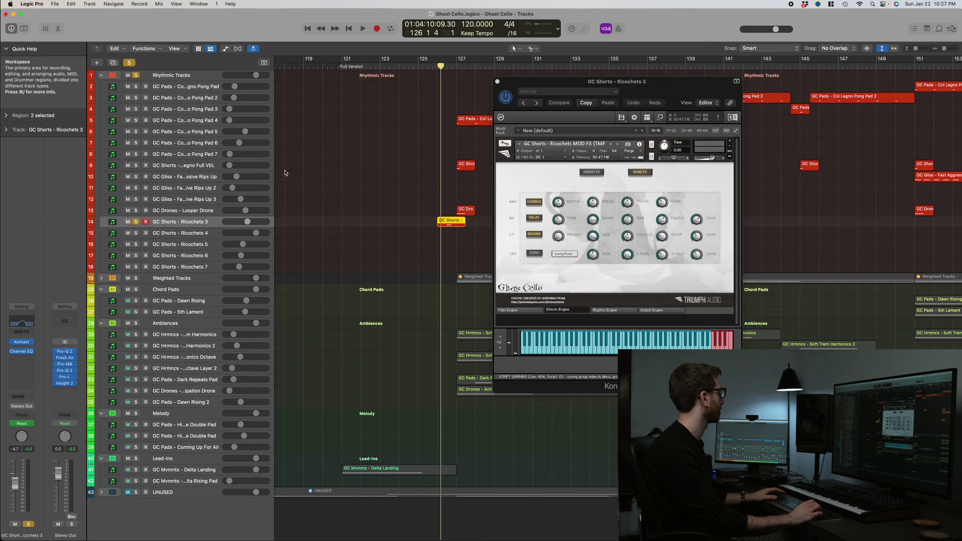
pyautogui.press('super+Down')
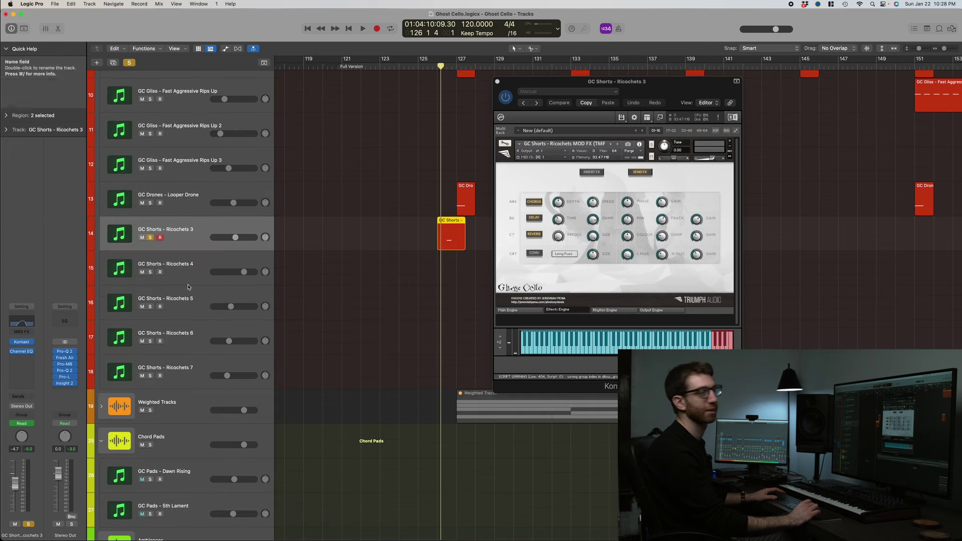
pyautogui.click(882, 48)
pyautogui.click(102, 278)
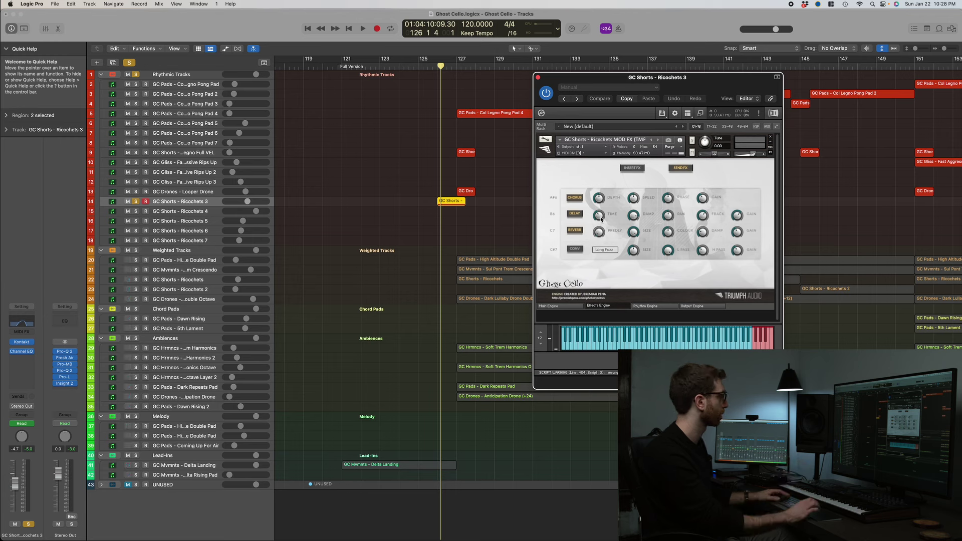
# Play Ricochets 3 from bar 126, clear the solo to hear it in the full mix, and close its instrument window.
pyautogui.press('space')
pyautogui.click(130, 63)
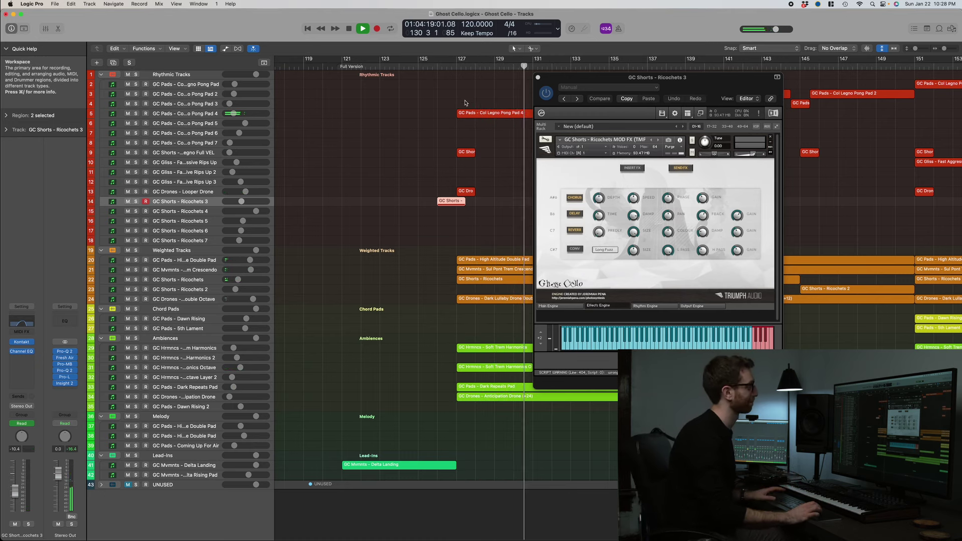
pyautogui.press('space')
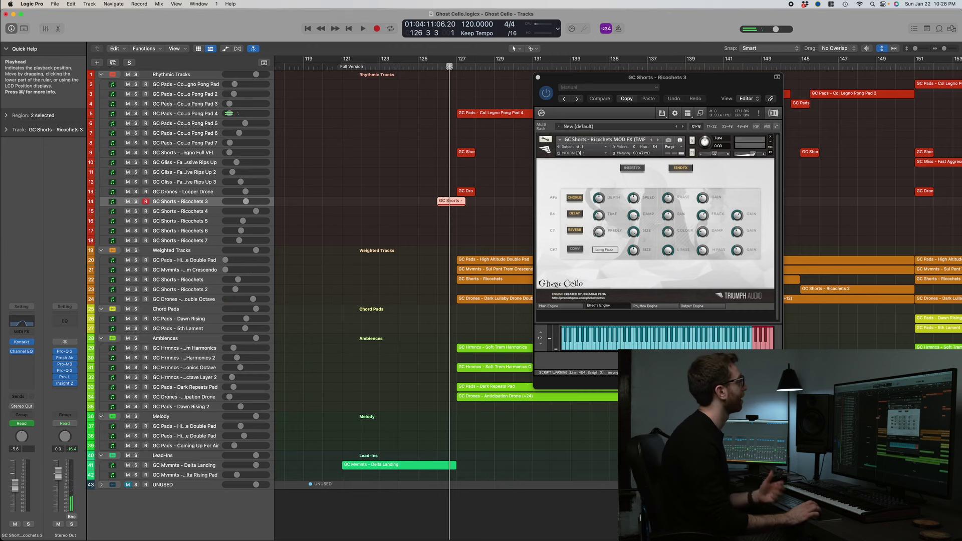
pyautogui.click(538, 77)
# Solo the GC Pads - Col Legno Pong Pad 4 track and show its Kontakt instrument away from its region.
pyautogui.click(136, 114)
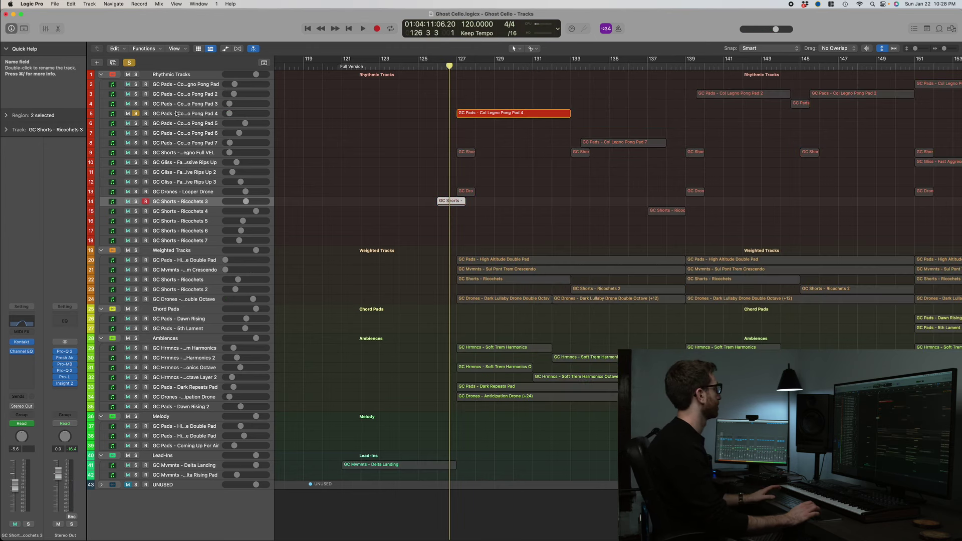
pyautogui.click(176, 113)
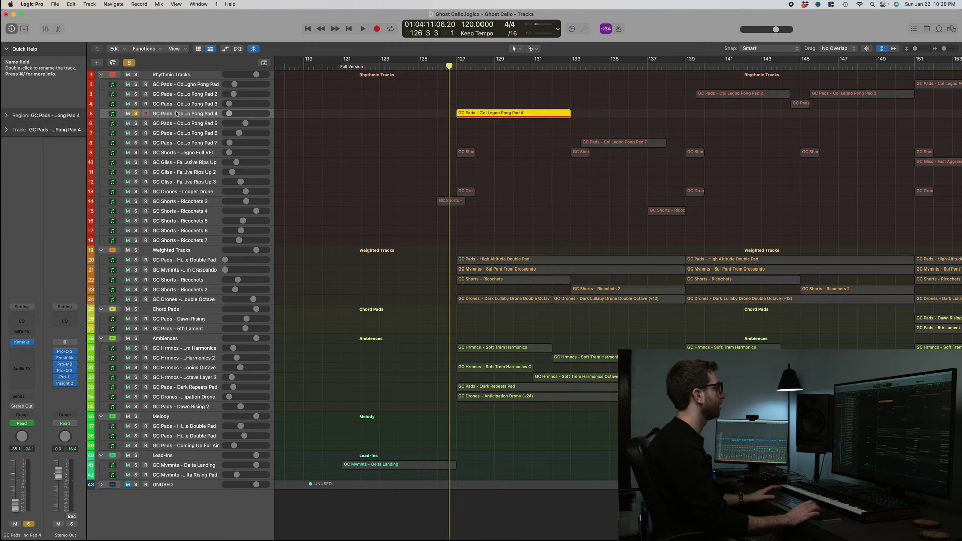
pyautogui.click(24, 343)
pyautogui.moveTo(433, 32); pyautogui.dragTo(692, 79)
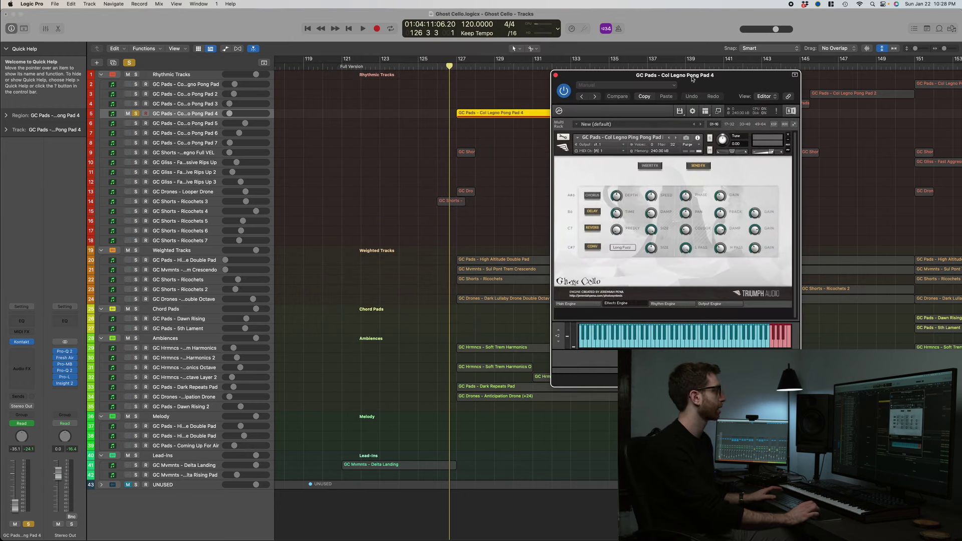
# Audition the soloed Col Legno Pong Pad 4 region and show the Main Engine page of its instrument below the rhythmic regions.
pyautogui.press('space')
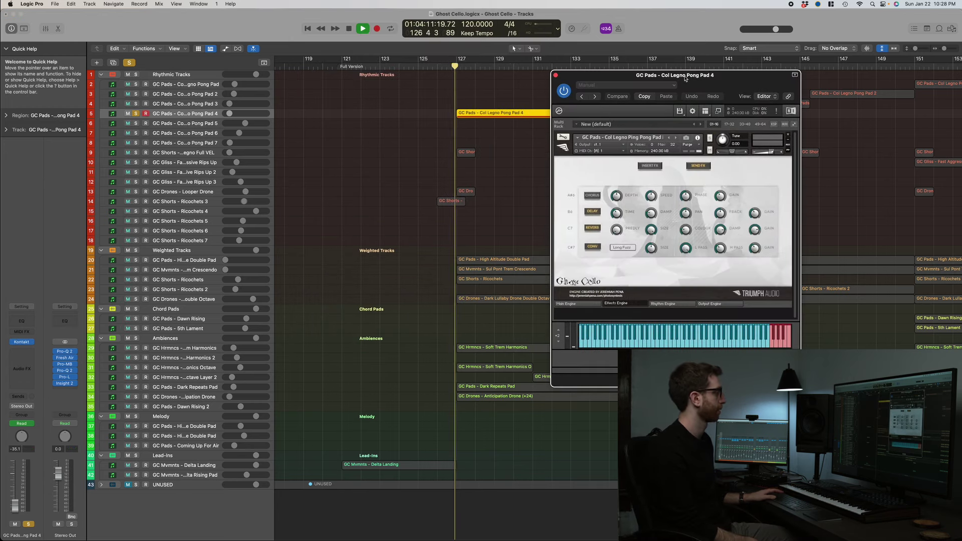
pyautogui.press('space')
pyautogui.moveTo(685, 75); pyautogui.dragTo(486, 237)
pyautogui.click(368, 465)
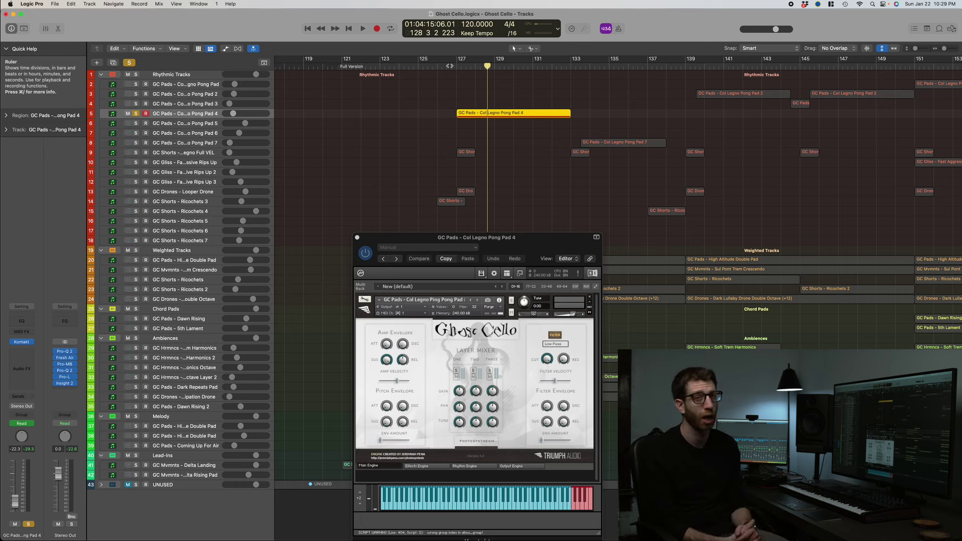
# Unsolo Col Legno Pong Pad 4, close its instrument window, and replay the full mix from just after bar 126.
pyautogui.press('space')
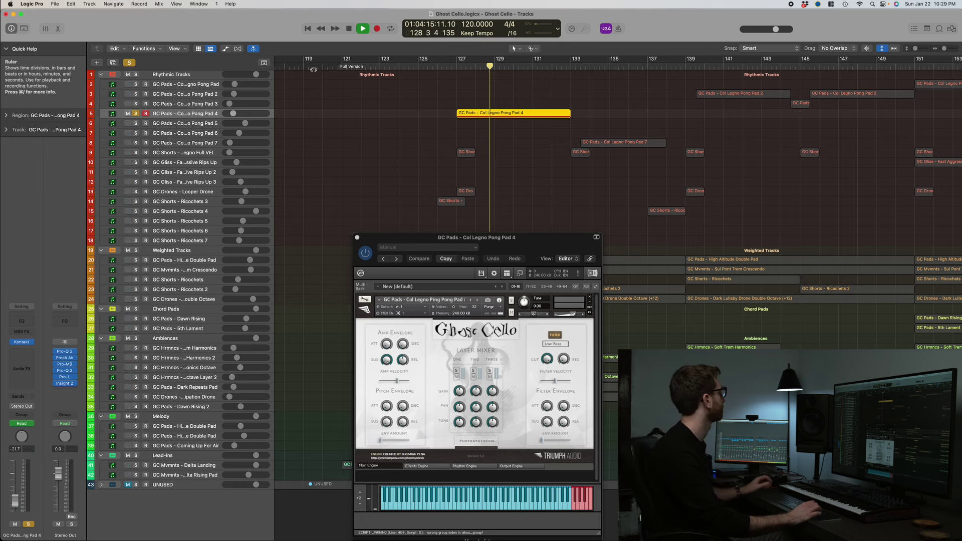
pyautogui.press('s')
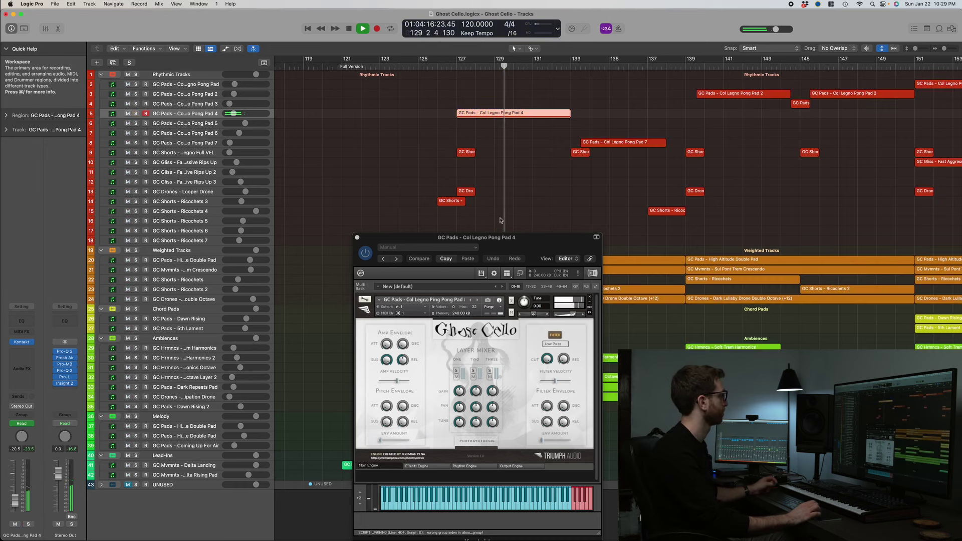
pyautogui.click(357, 237)
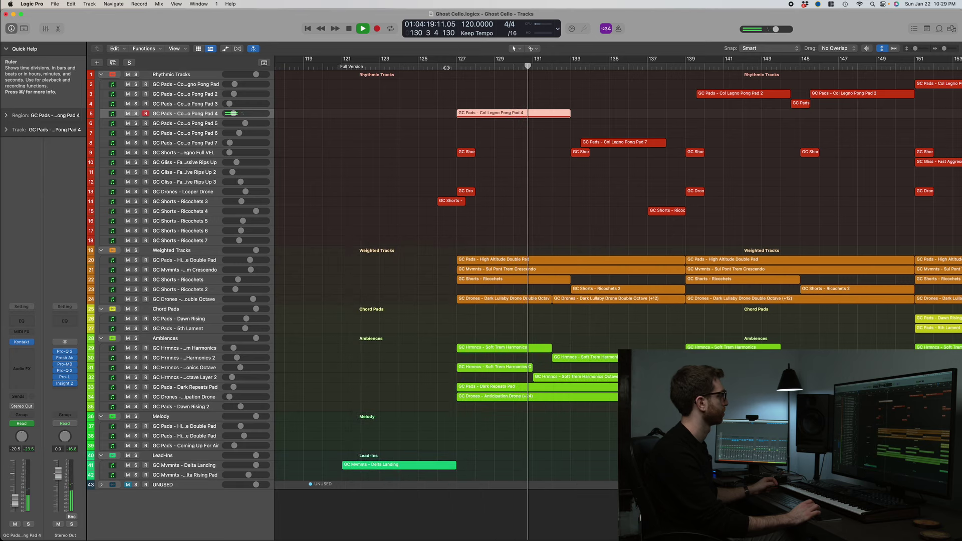
pyautogui.click(447, 66)
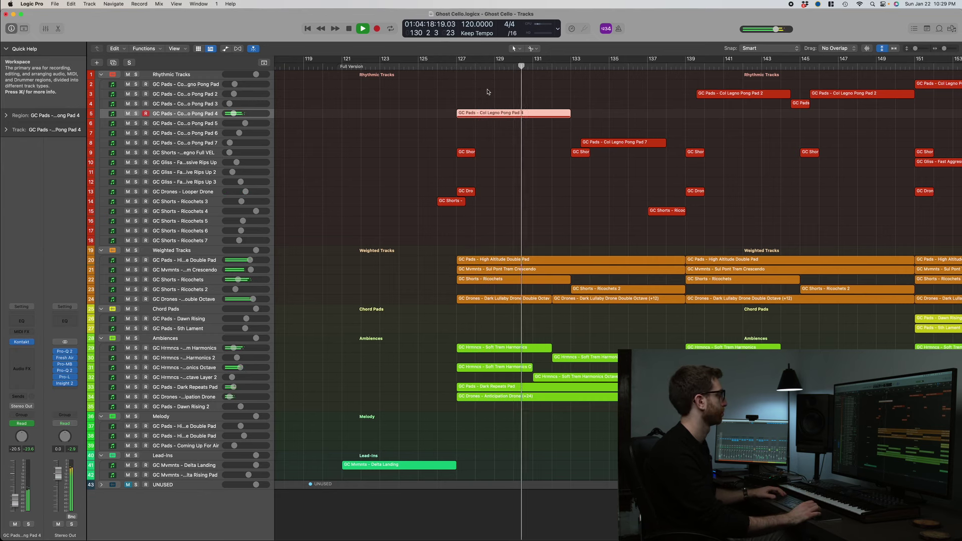
pyautogui.press('space')
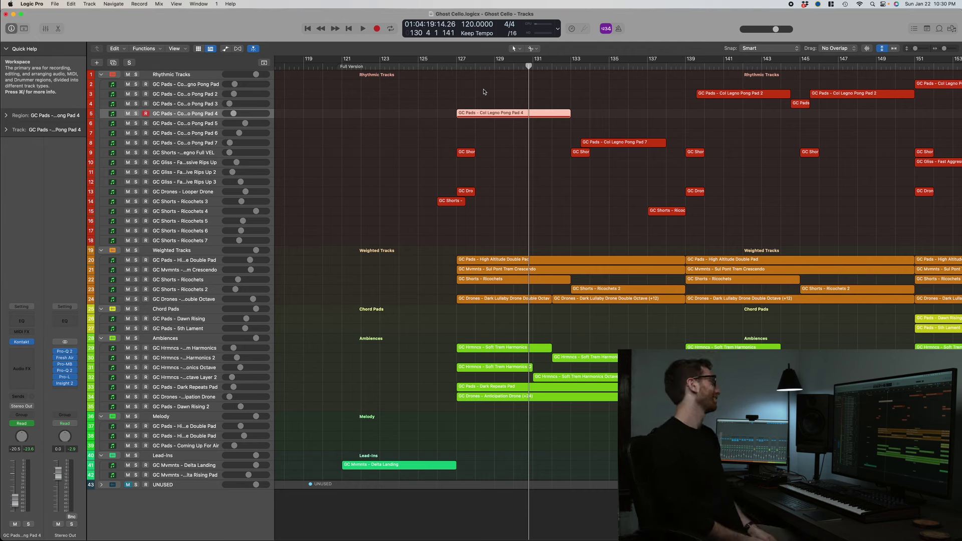
# Solo the GC Drones - Looper Drone track with the playhead just before bar 127 and show its Kontakt instrument beside the region.
pyautogui.click(503, 148)
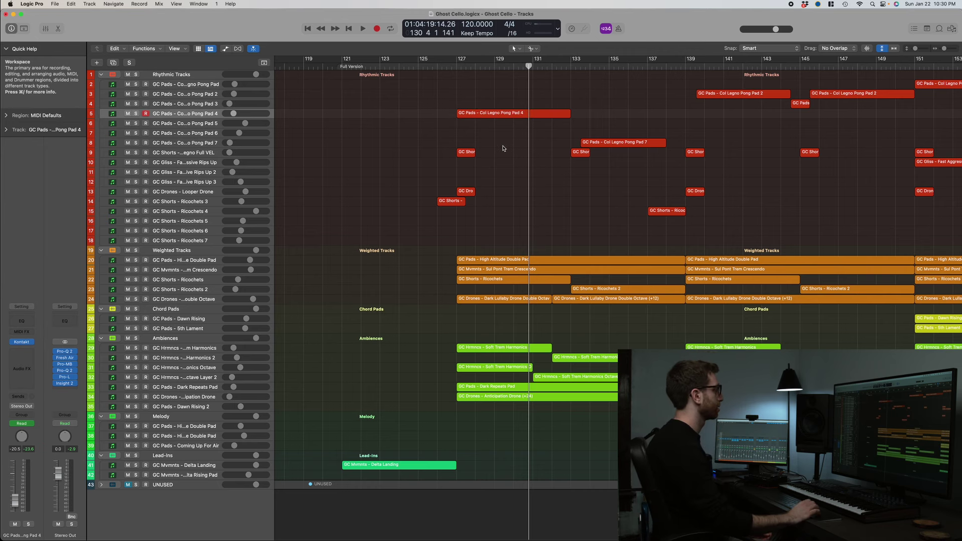
pyautogui.scroll(4, 503, 148)
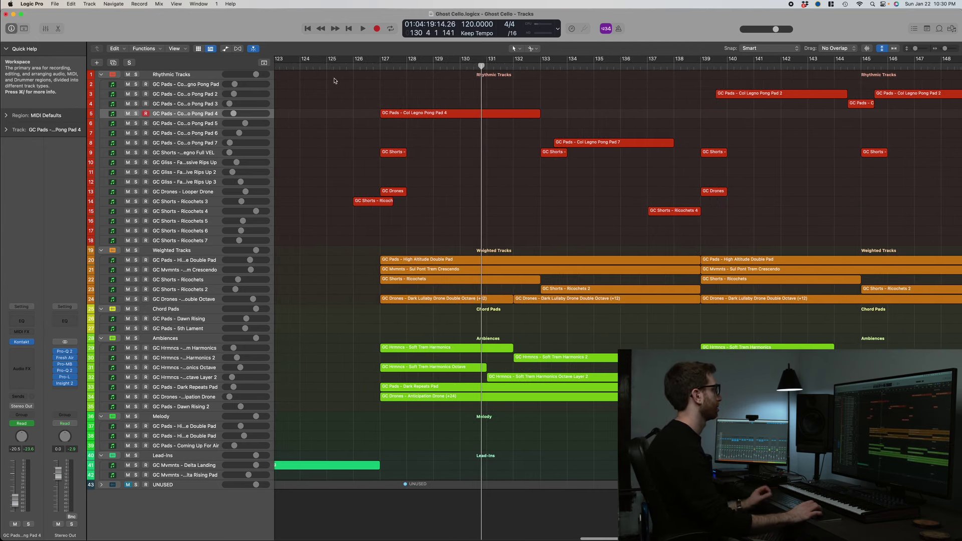
pyautogui.click(374, 63)
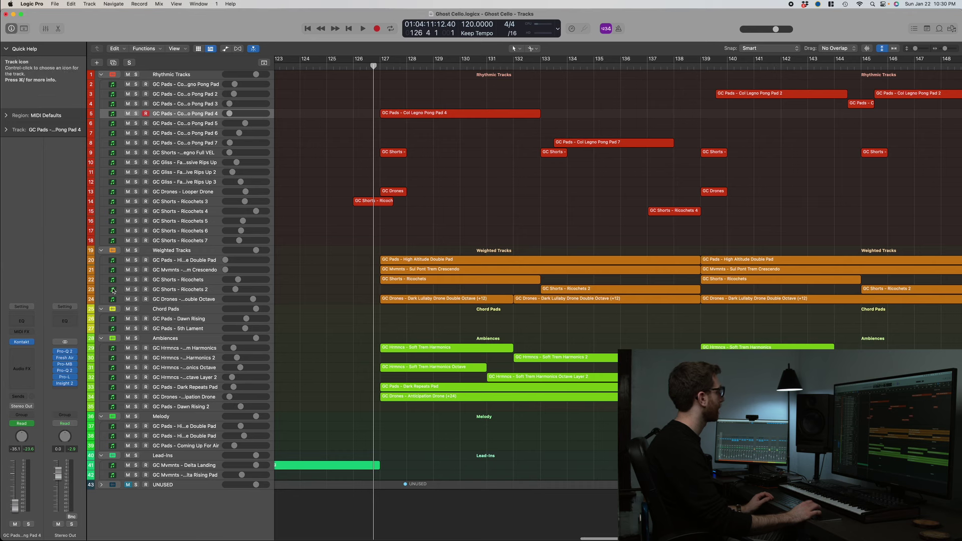
pyautogui.click(136, 192)
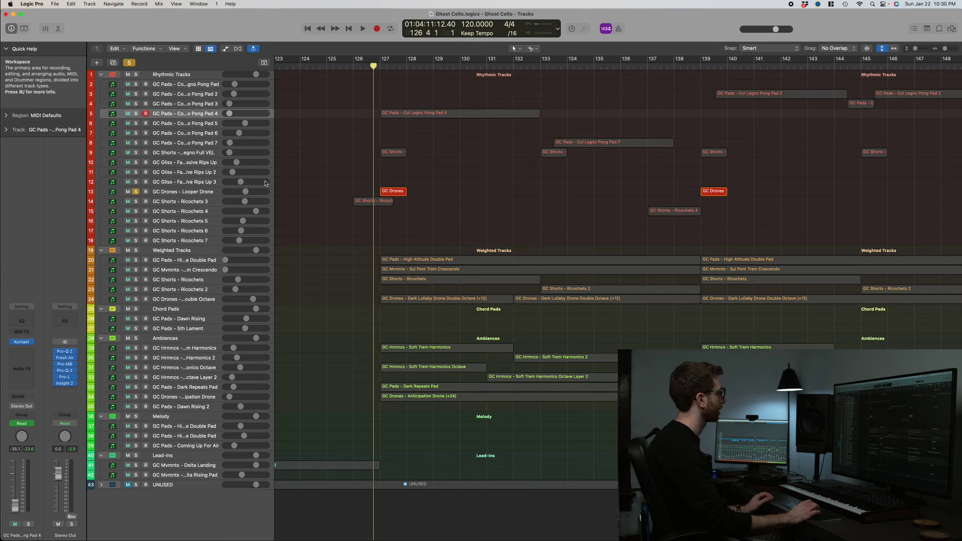
pyautogui.click(190, 192)
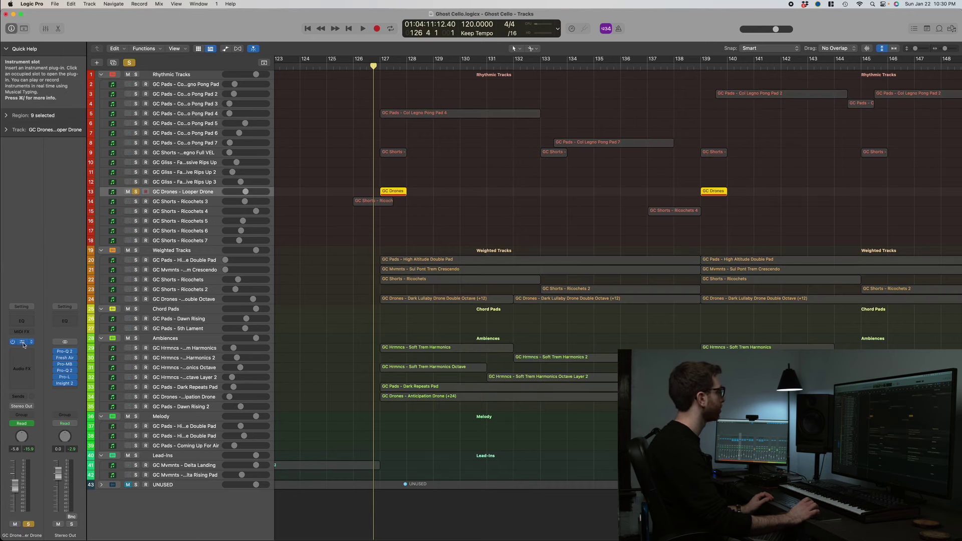
pyautogui.click(23, 345)
pyautogui.moveTo(488, 79); pyautogui.dragTo(700, 50)
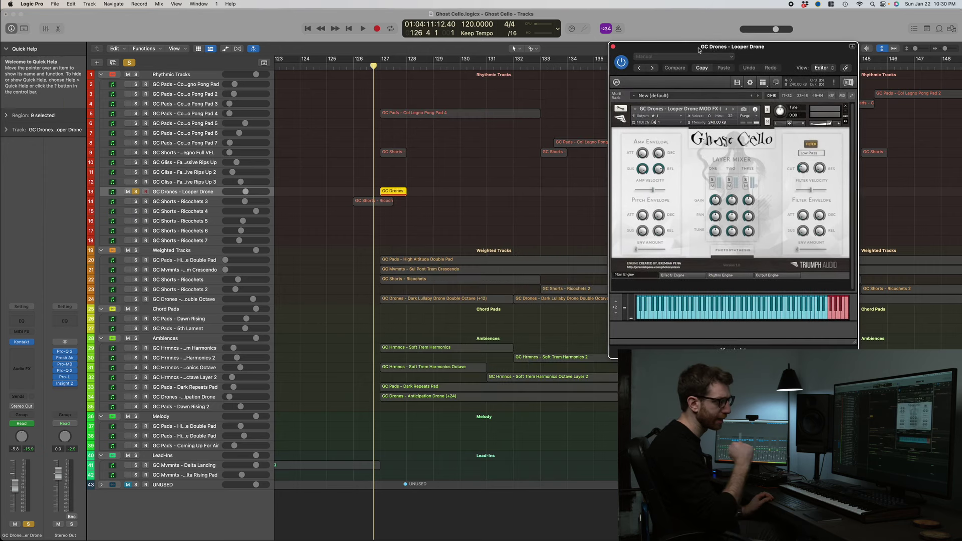
# Audition the soloed Looper Drone and review its Effects Engine and Output Engine pages, returning to the Main Engine page.
pyautogui.press('space')
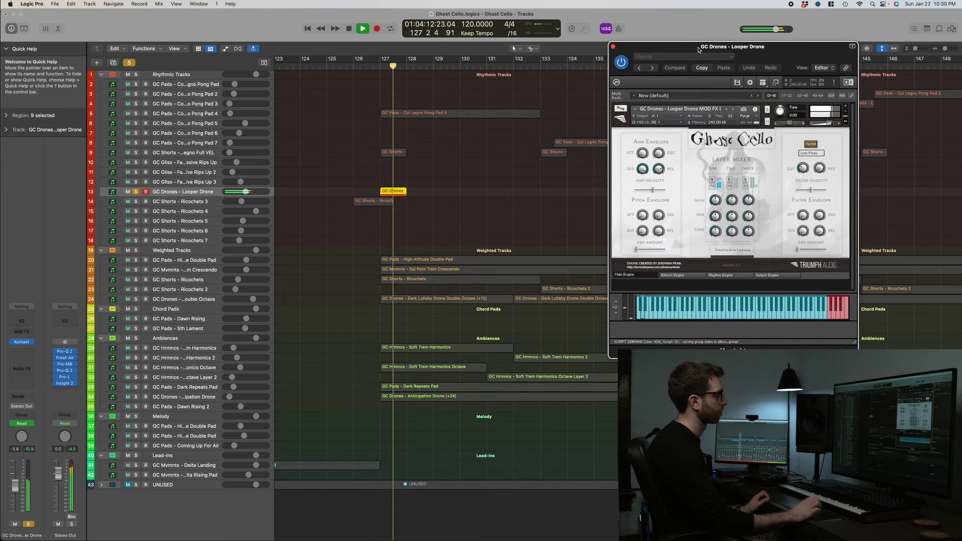
pyautogui.press('space')
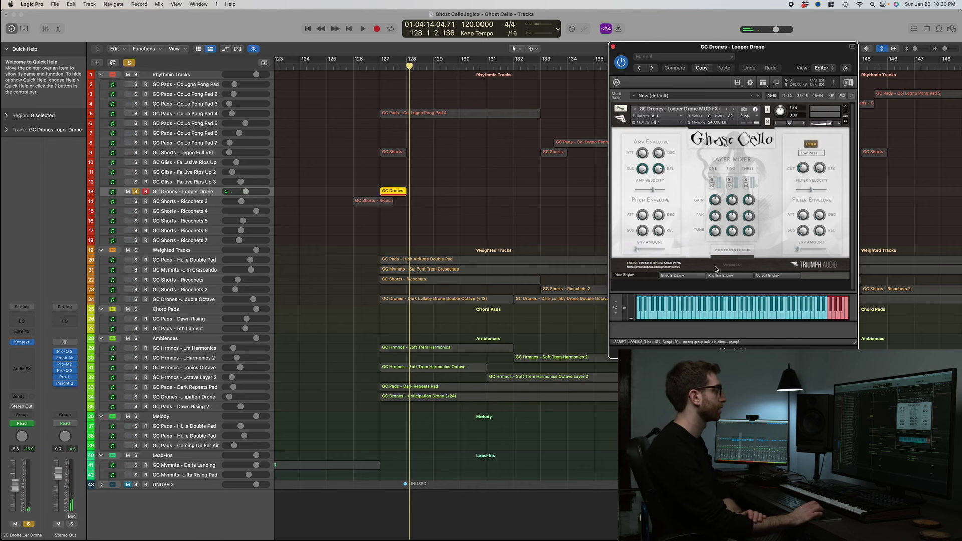
pyautogui.click(687, 277)
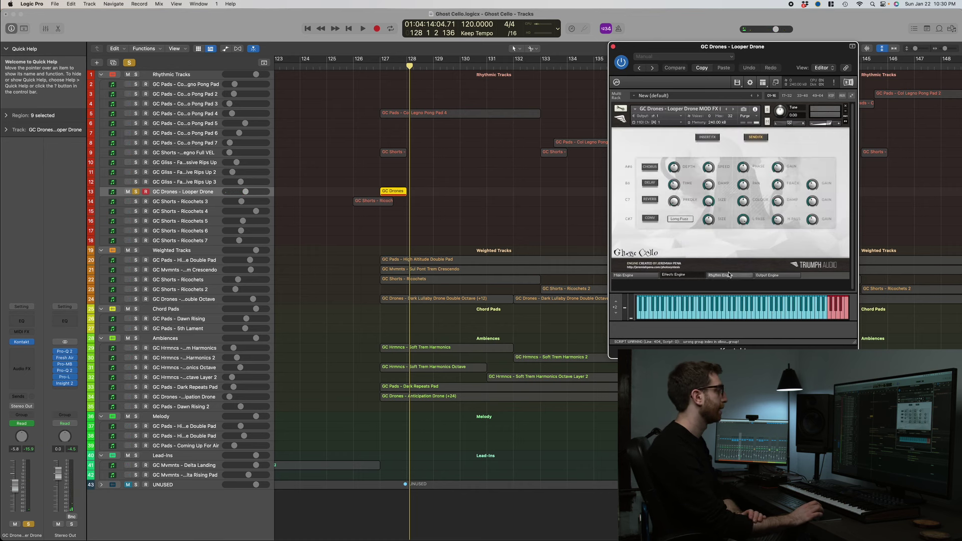
pyautogui.click(708, 139)
pyautogui.click(796, 275)
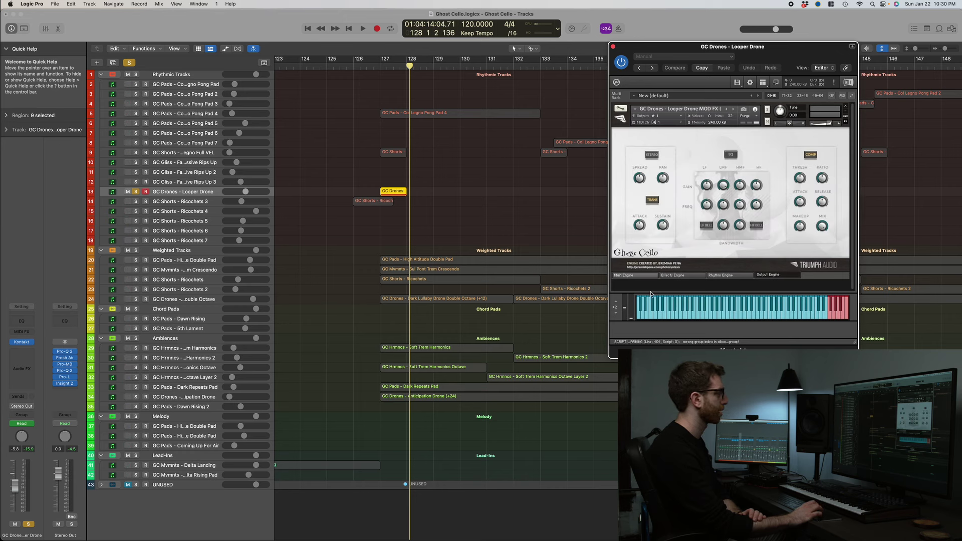
pyautogui.click(646, 276)
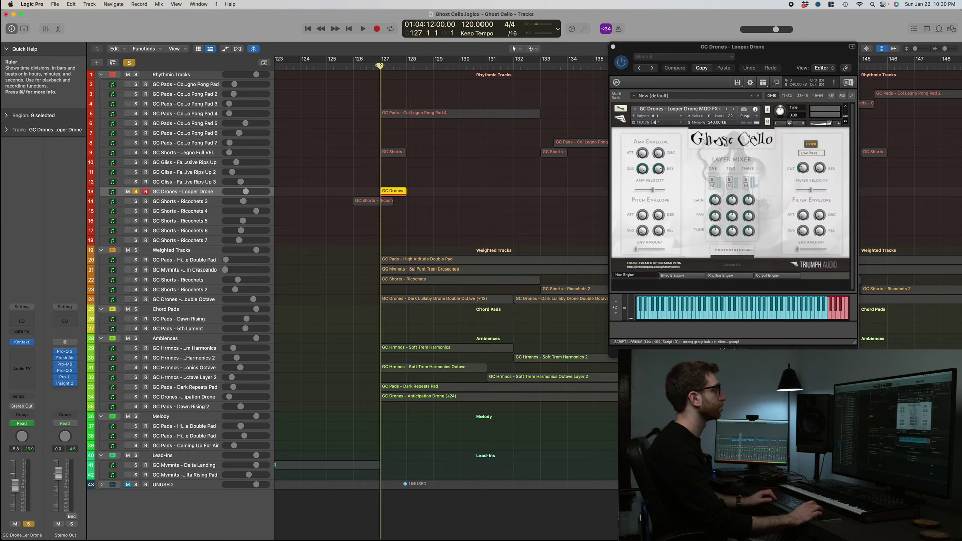
# Replay the Looper Drone from bar 127, close its instrument window, and unsolo the track.
pyautogui.click(806, 181)
pyautogui.press('space')
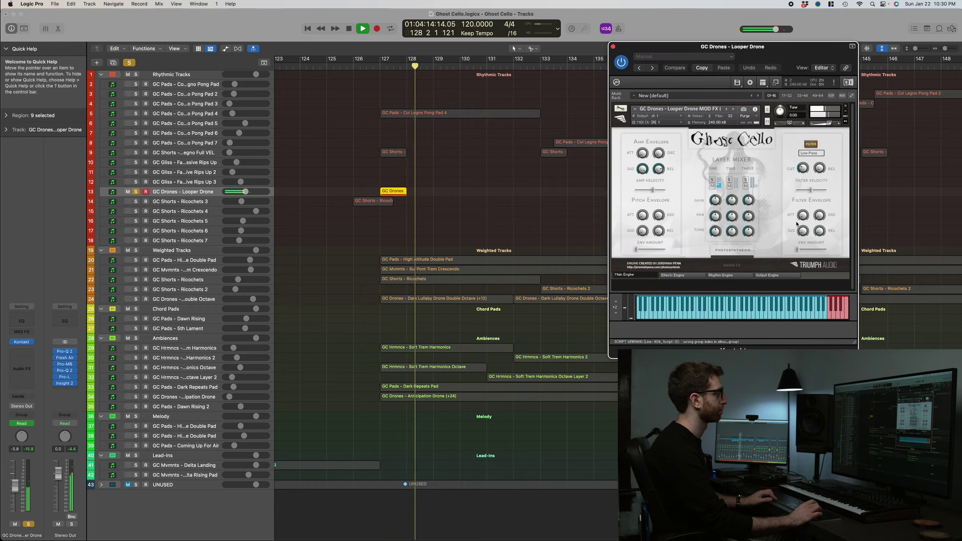
pyautogui.press('space')
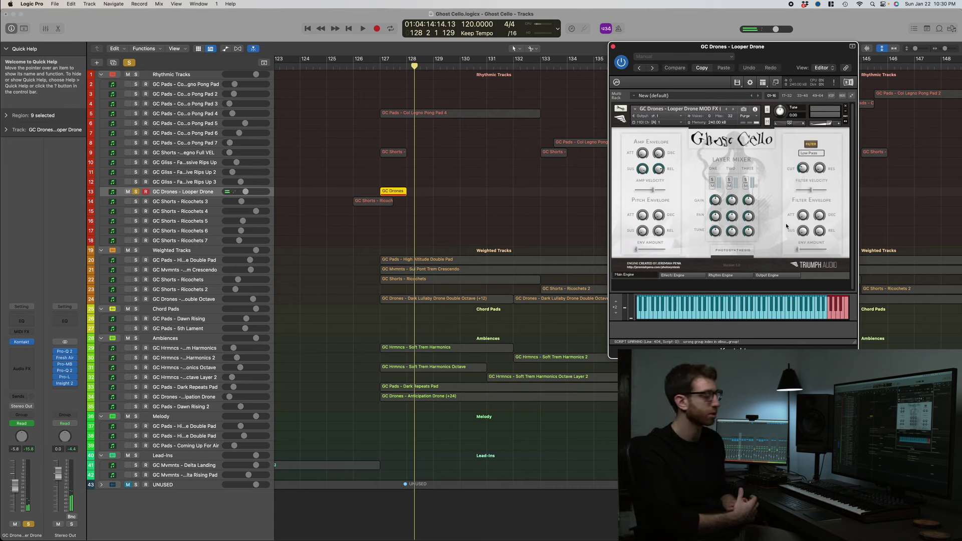
pyautogui.click(614, 48)
pyautogui.click(136, 192)
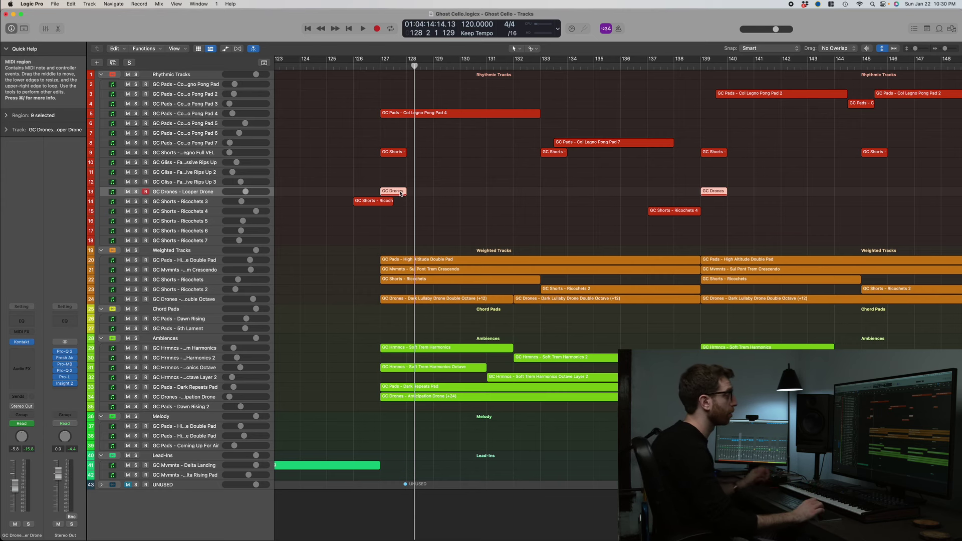
# Audition the GC Shorts - Col Legno Full VEL track in solo from just before bar 127, ending with it unsoloed.
pyautogui.click(373, 66)
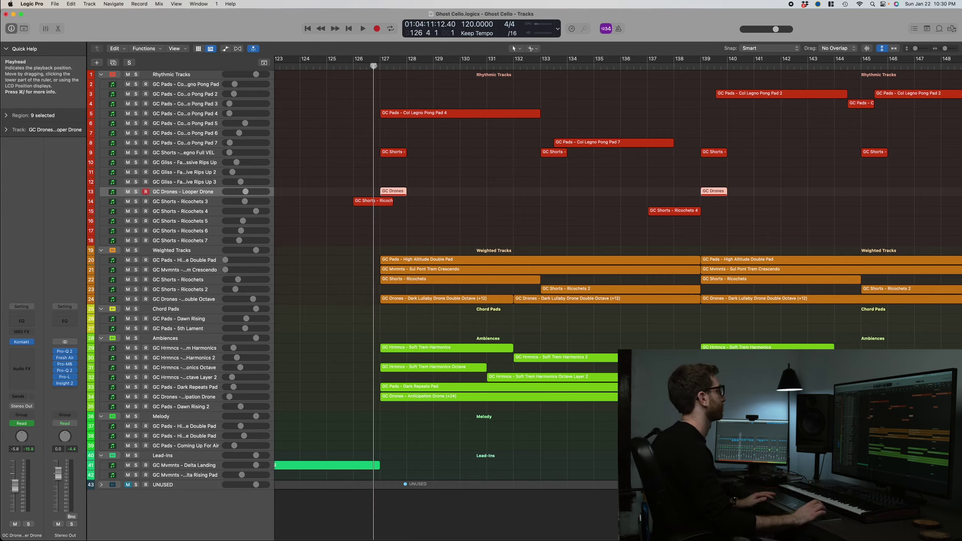
pyautogui.click(136, 153)
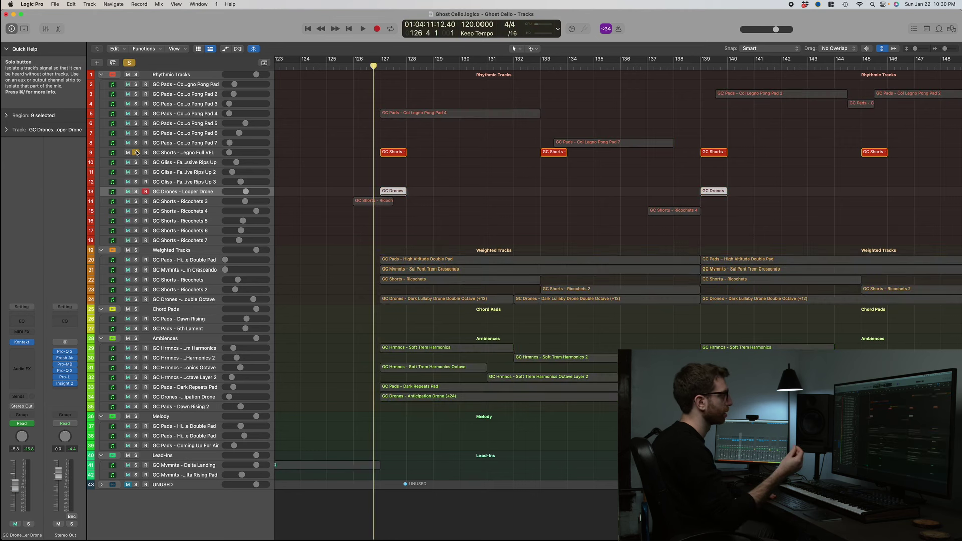
pyautogui.press('space')
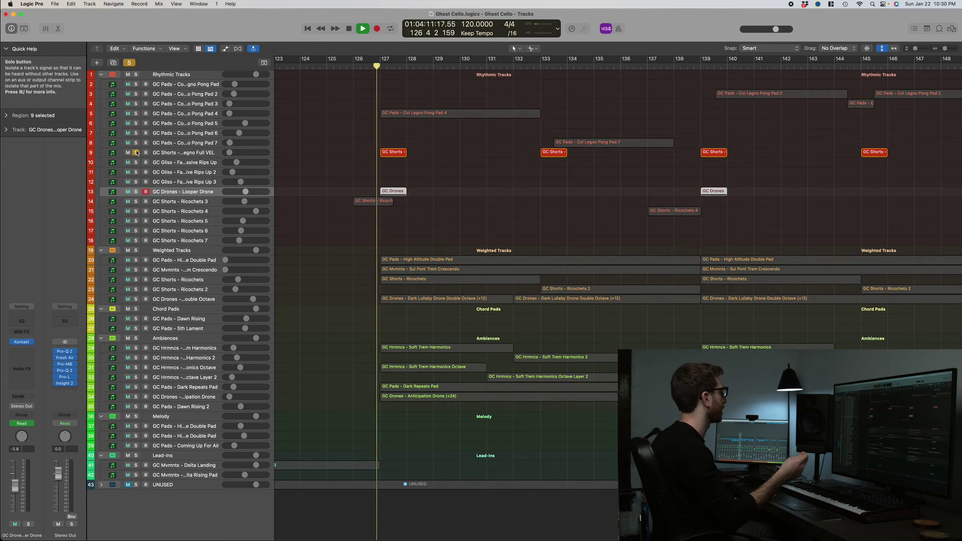
pyautogui.press('space')
pyautogui.click(136, 152)
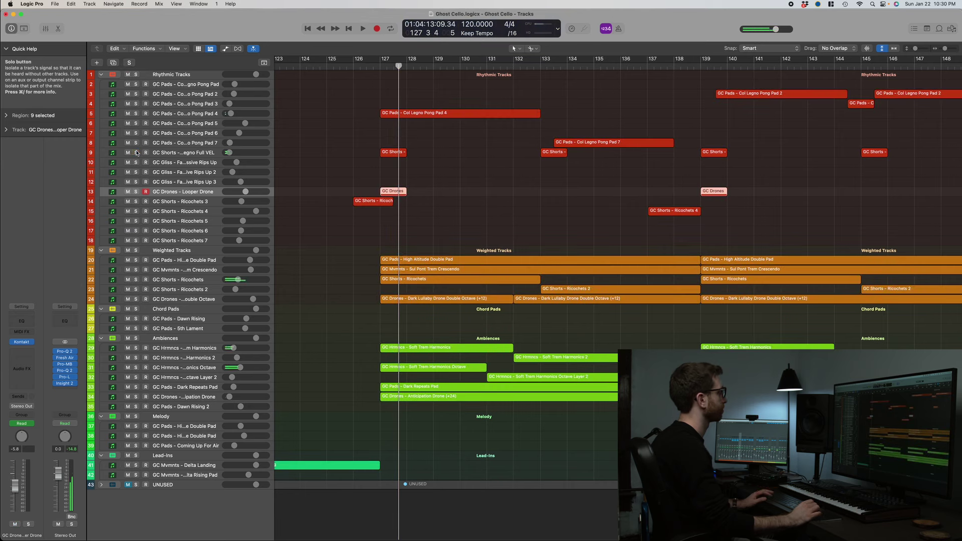
# Review the Col Legno Full VEL track's Kontakt instrument clear of its first regions and close the instrument window.
pyautogui.click(22, 342)
pyautogui.moveTo(540, 86); pyautogui.dragTo(494, 38)
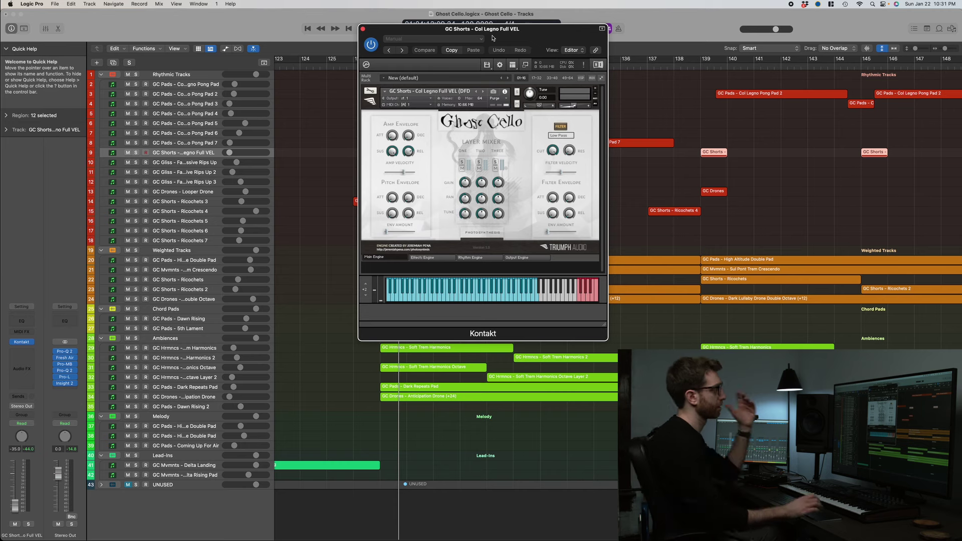
pyautogui.click(364, 30)
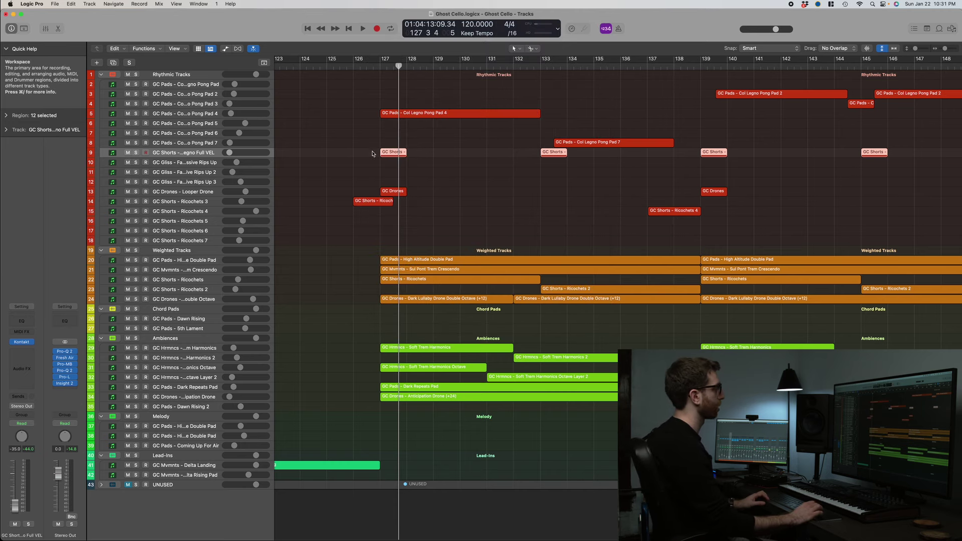
# Replay the full mix from just before bar 127 and stop playback.
pyautogui.hscroll(3, 829, 148)
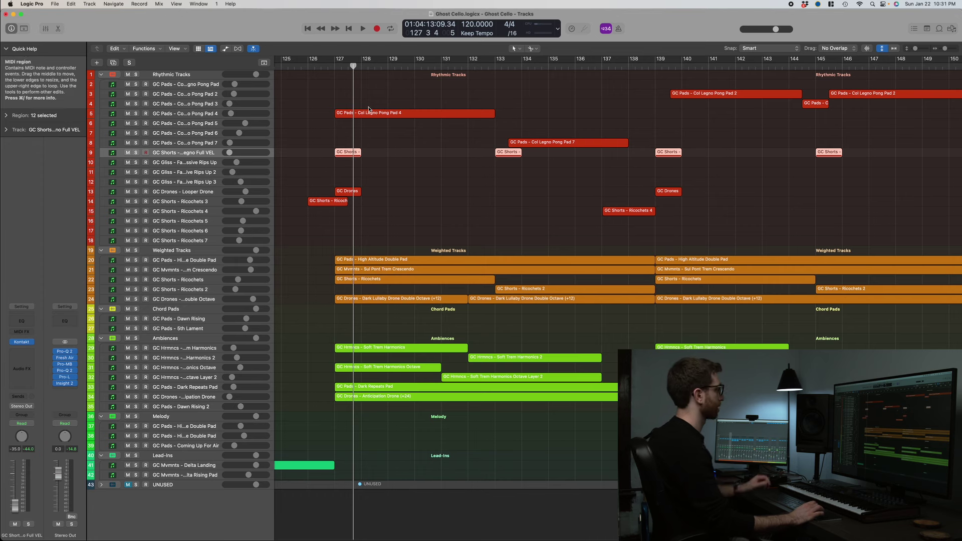
pyautogui.click(331, 65)
pyautogui.press('space')
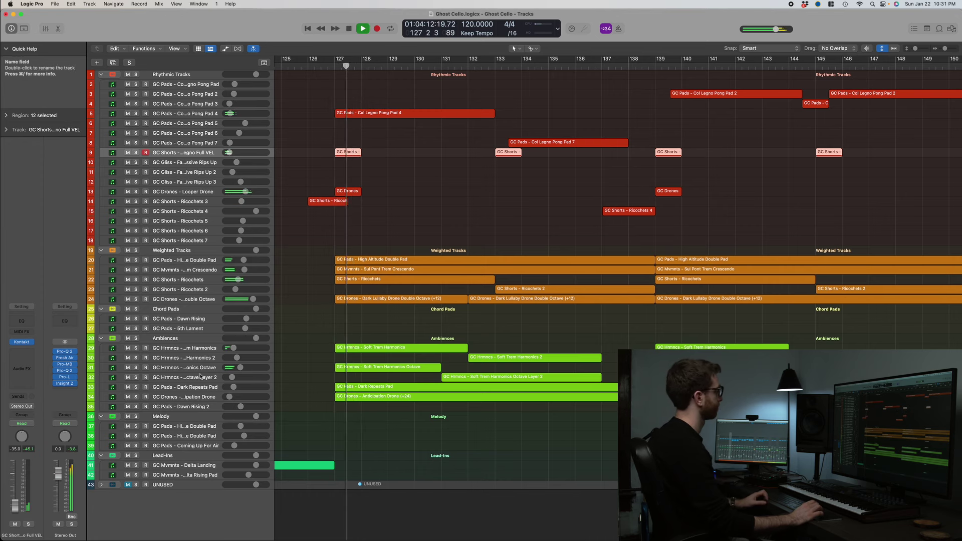
pyautogui.press('space')
# Audition the Weighted Tracks group in solo from before bar 127, select its High Altitude Double Pad track, and unsolo the group.
pyautogui.click(136, 250)
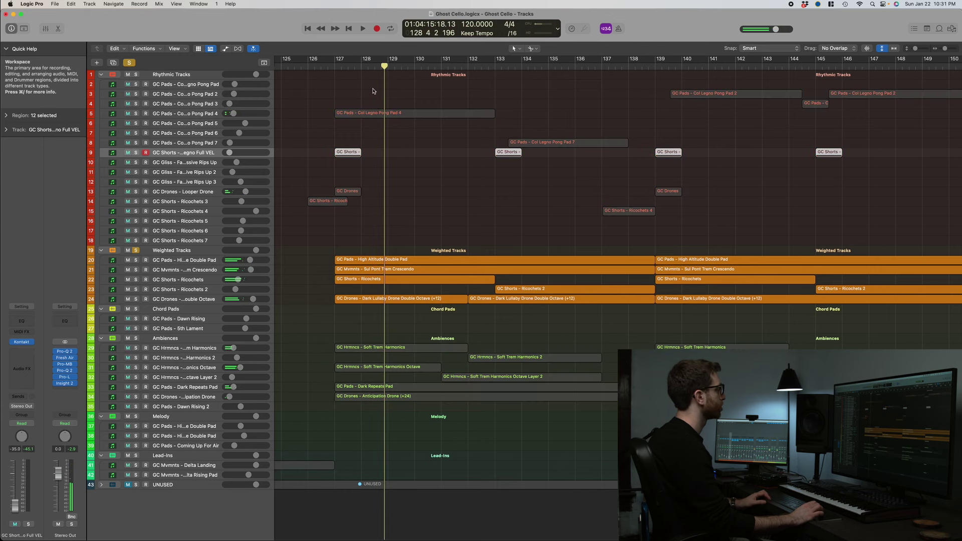
pyautogui.doubleClick(325, 66)
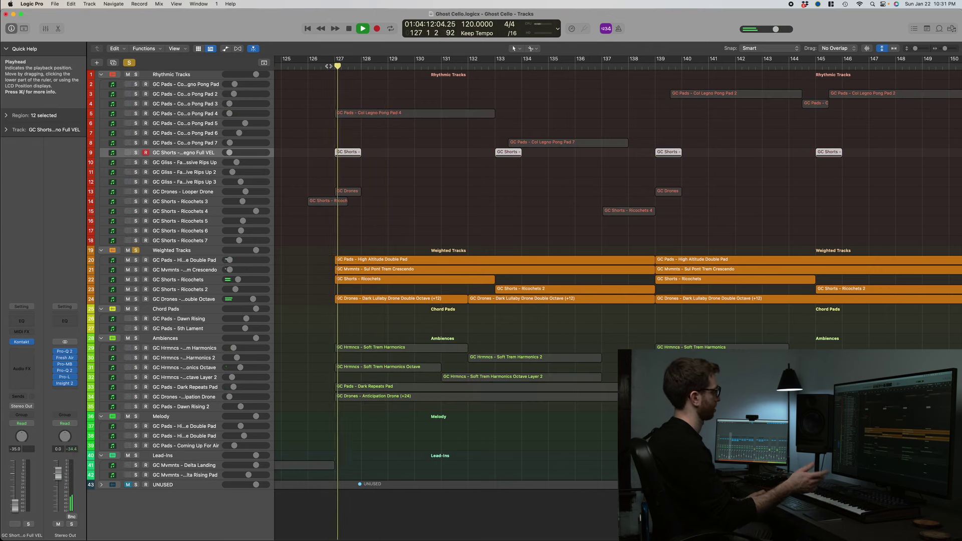
pyautogui.click(204, 261)
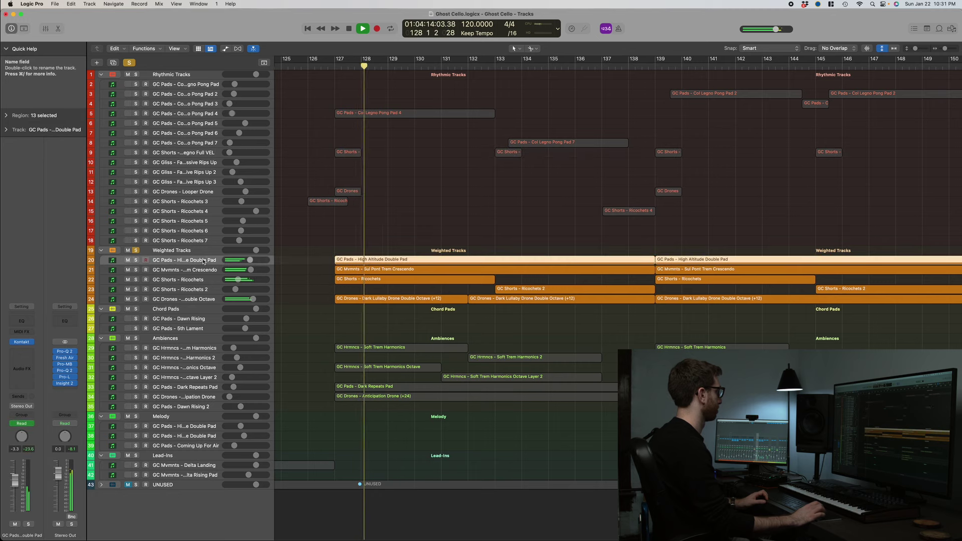
pyautogui.press('space')
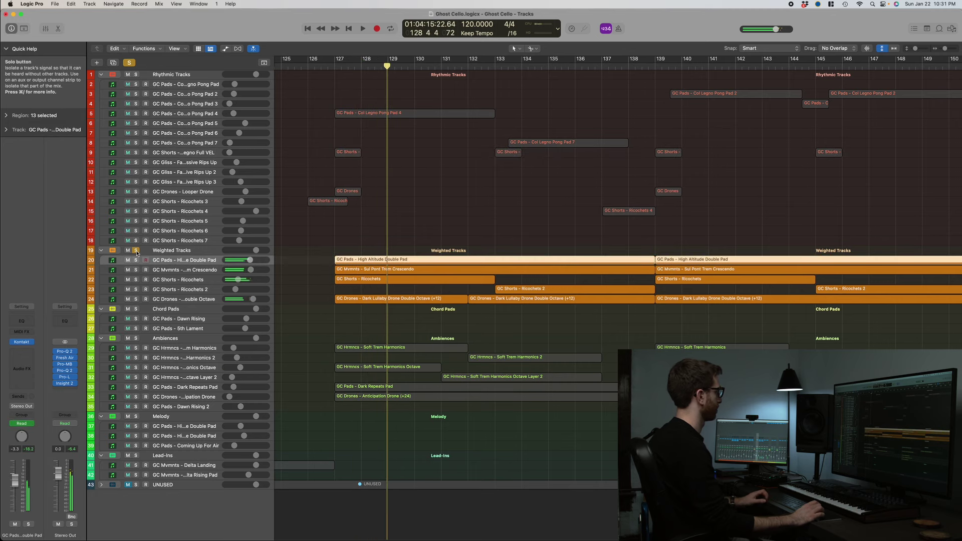
pyautogui.click(136, 250)
# Review the High Altitude Double Pad's Send FX, Main Engine, Rhythm Engine and Output Engine pages in Kontakt, returning to the Main Engine page.
pyautogui.click(22, 341)
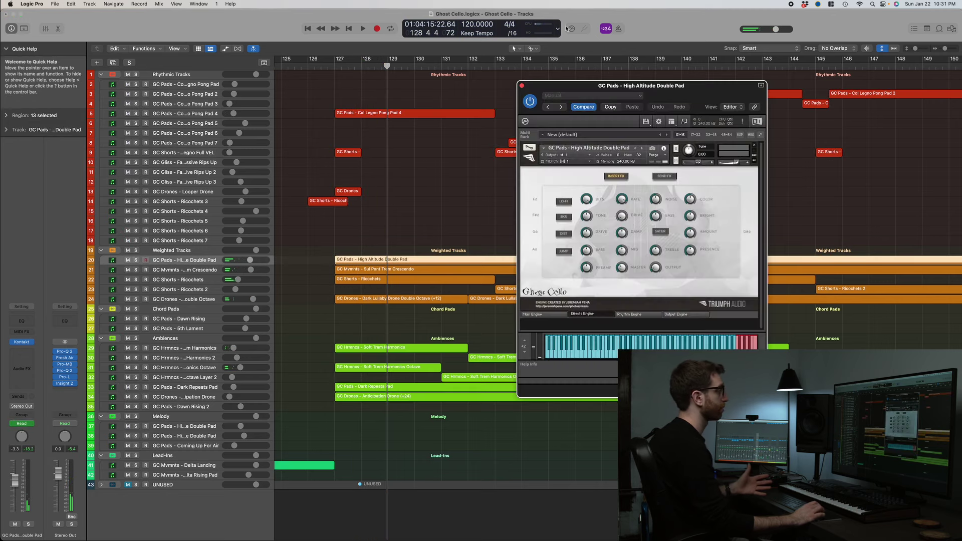
pyautogui.moveTo(614, 90); pyautogui.dragTo(644, 87)
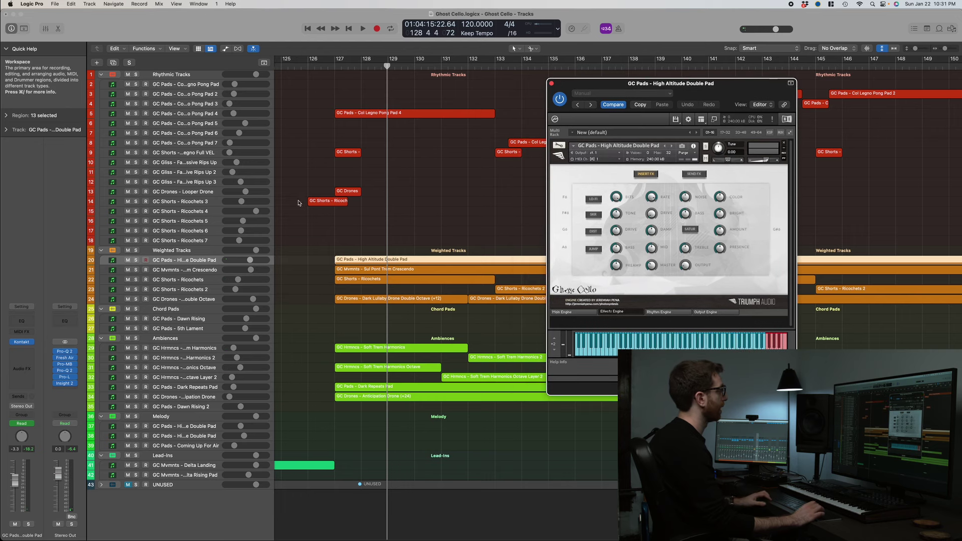
pyautogui.click(328, 63)
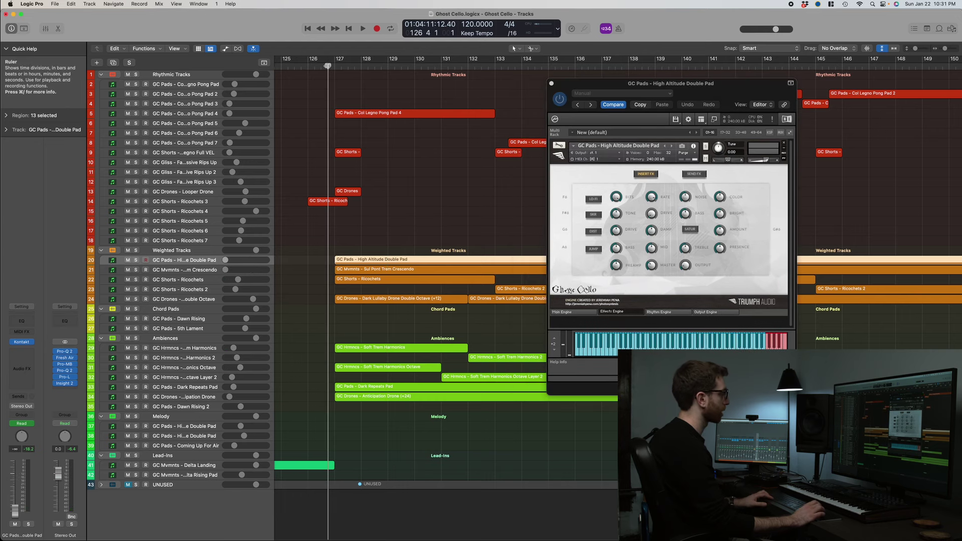
pyautogui.click(692, 175)
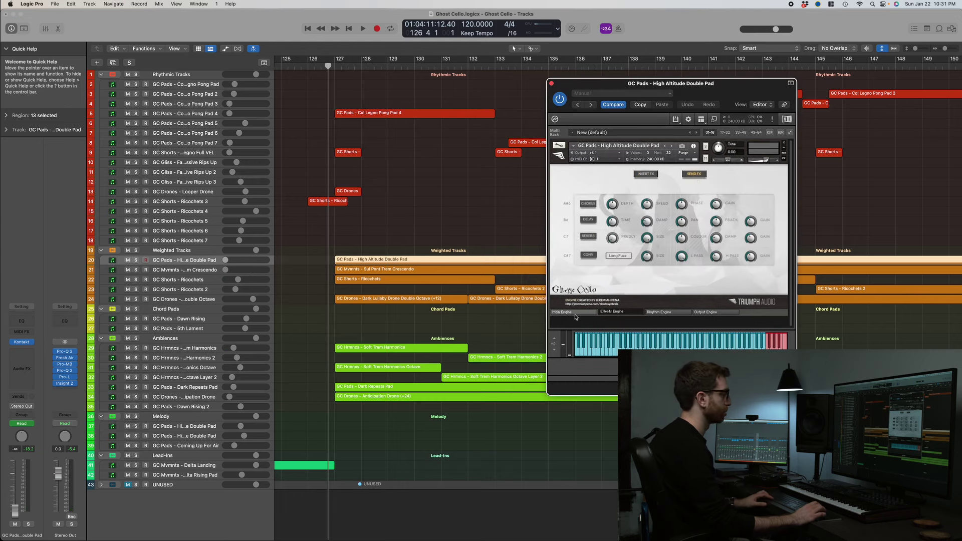
pyautogui.click(575, 315)
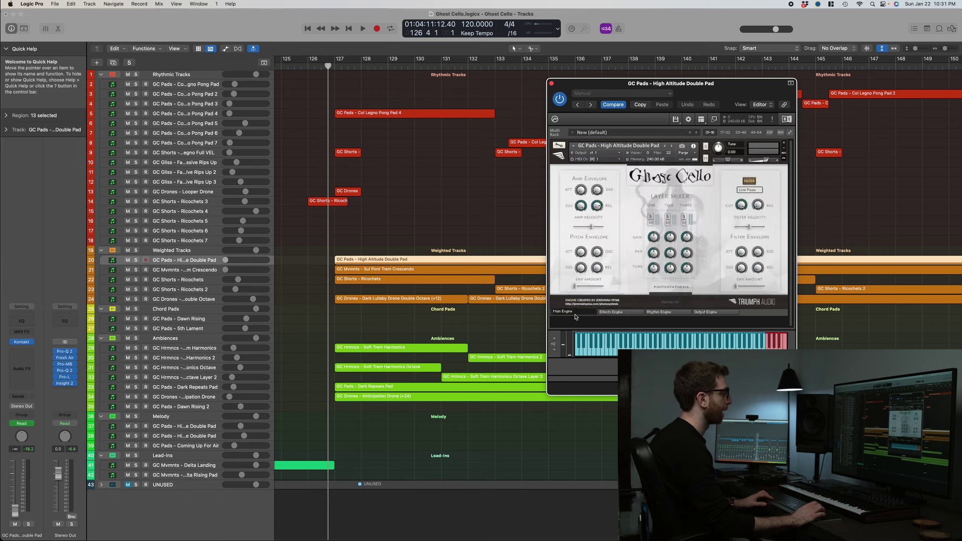
pyautogui.click(671, 314)
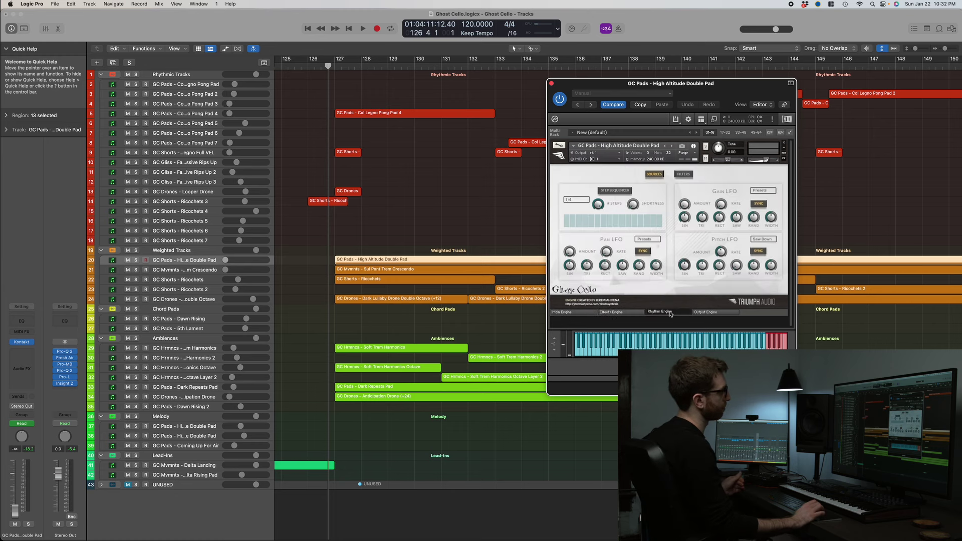
pyautogui.click(715, 313)
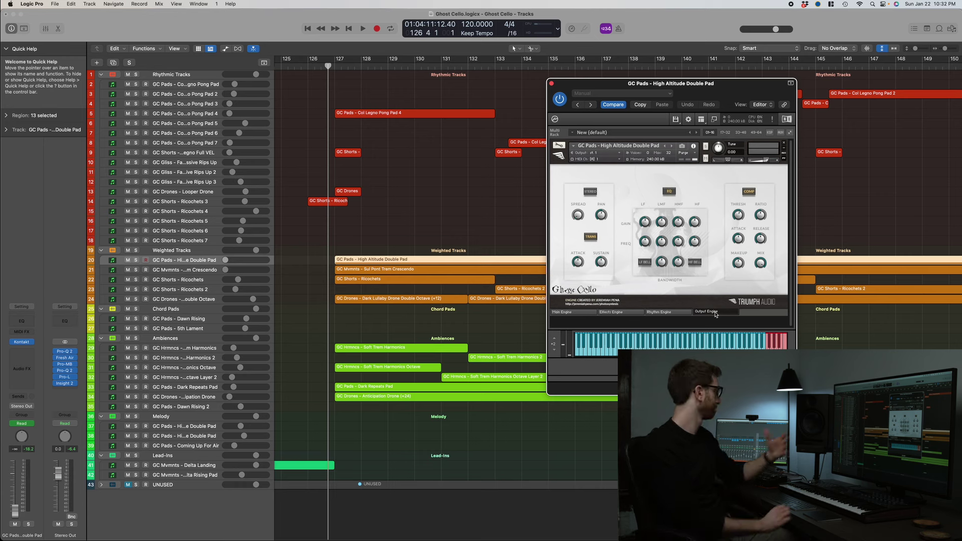
pyautogui.click(580, 313)
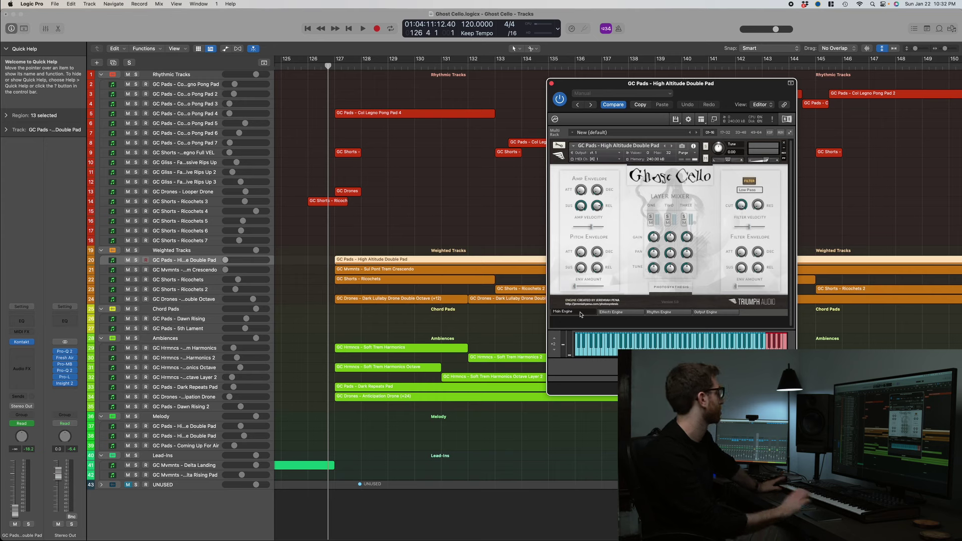
# Audition the High Altitude Double Pad track in solo, stop playback, and unsolo the track.
pyautogui.press('s')
pyautogui.press('space')
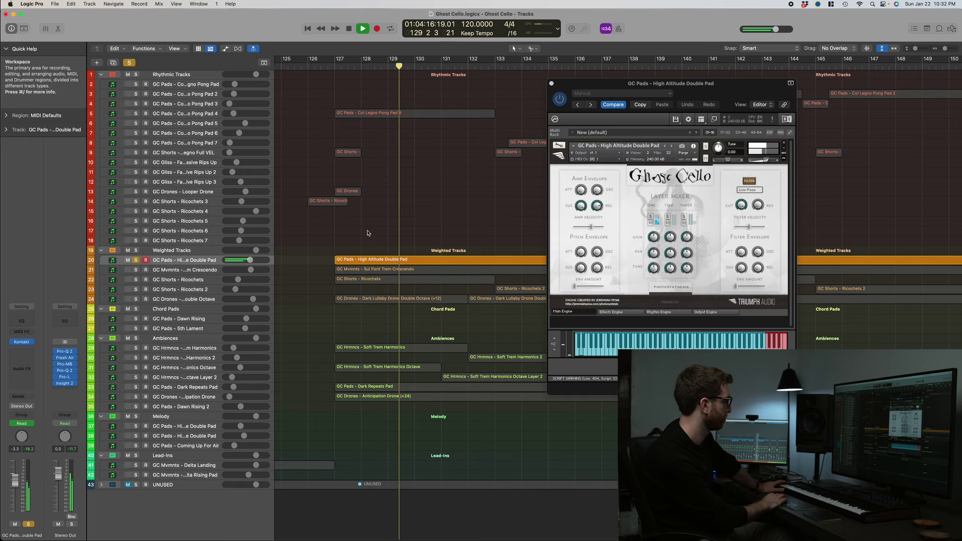
pyautogui.press('space')
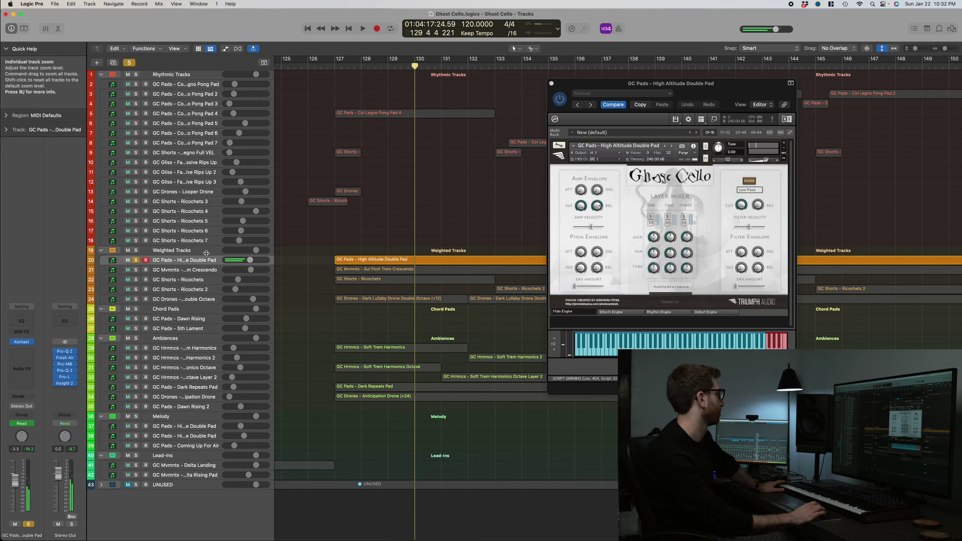
pyautogui.press('s')
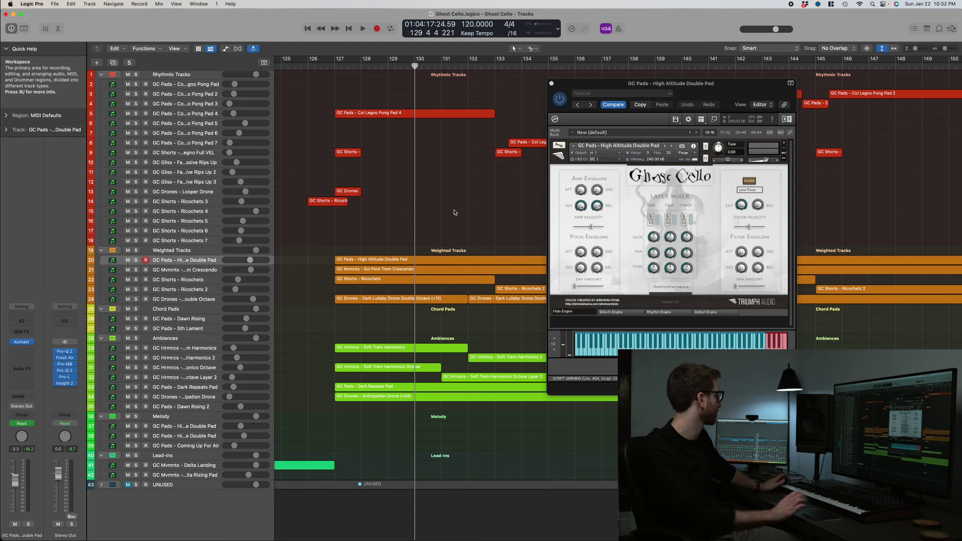
# Audition the GC Mvmnts - Sul Pont Trem Crescendo track in solo from bar 126, unsolo it, and close its instrument window.
pyautogui.press('Down')
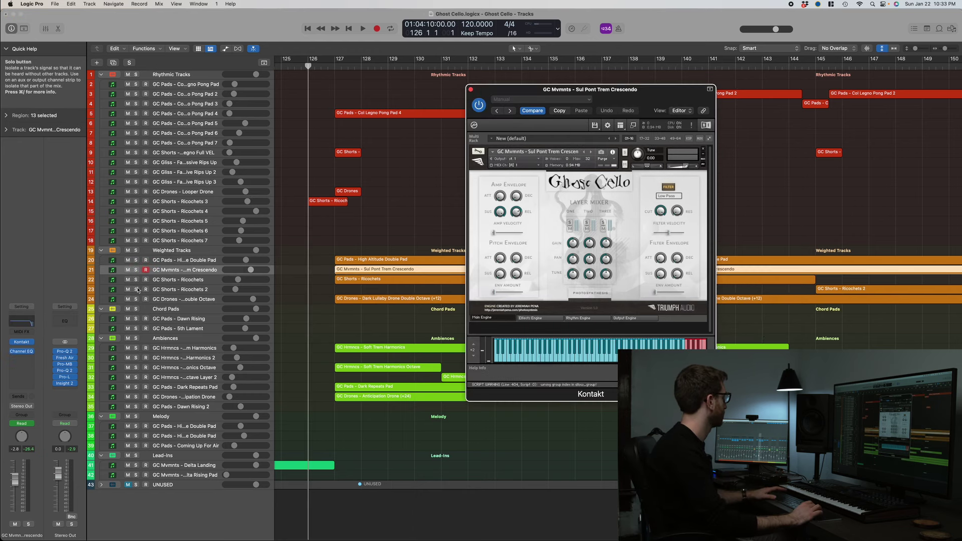
pyautogui.click(136, 270)
pyautogui.press('space')
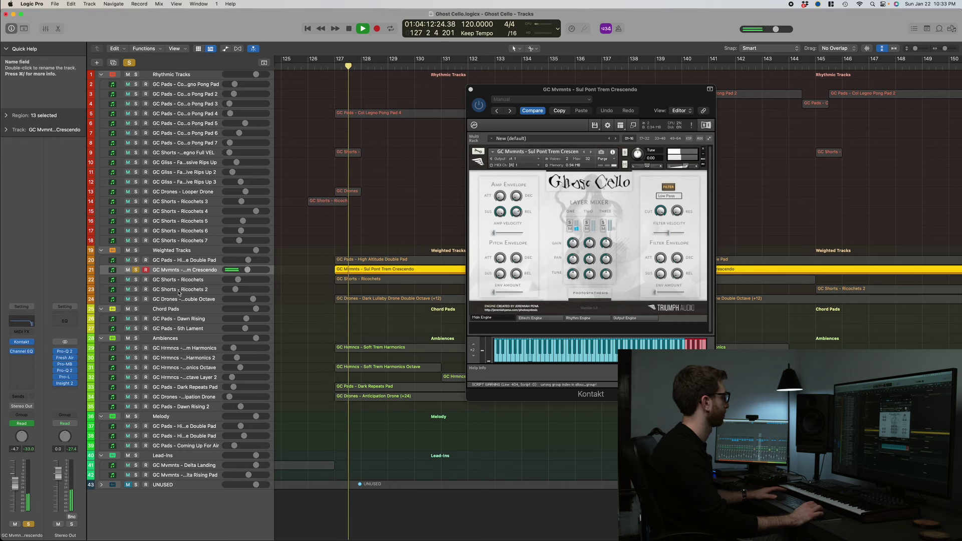
pyautogui.press('space')
pyautogui.click(137, 270)
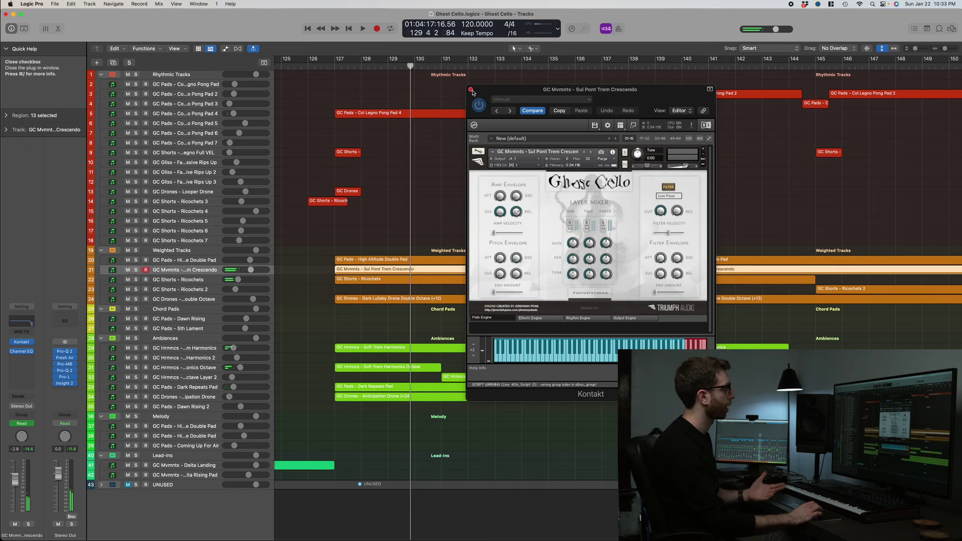
pyautogui.click(471, 90)
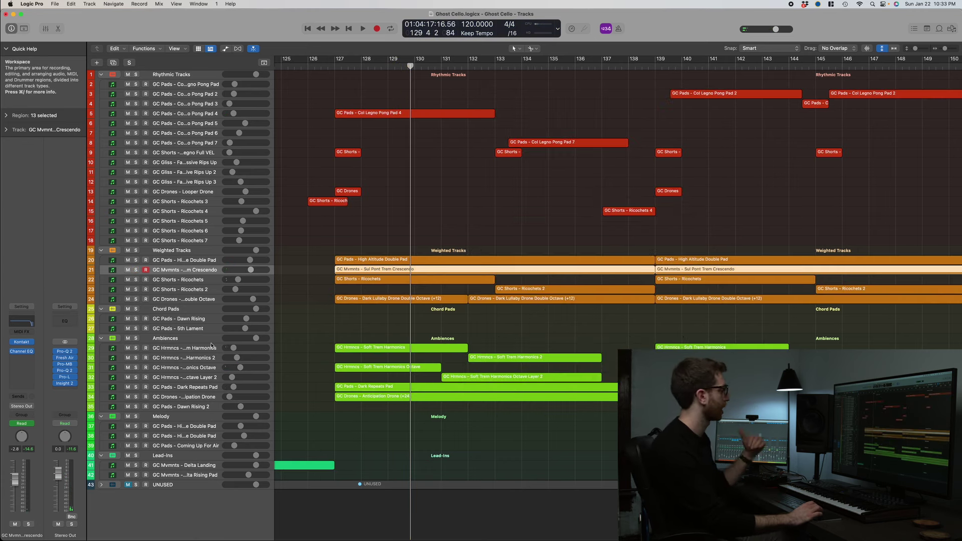
# Solo the GC Shorts - Ricochets track, play it from just before bar 127, and select the track.
pyautogui.click(136, 280)
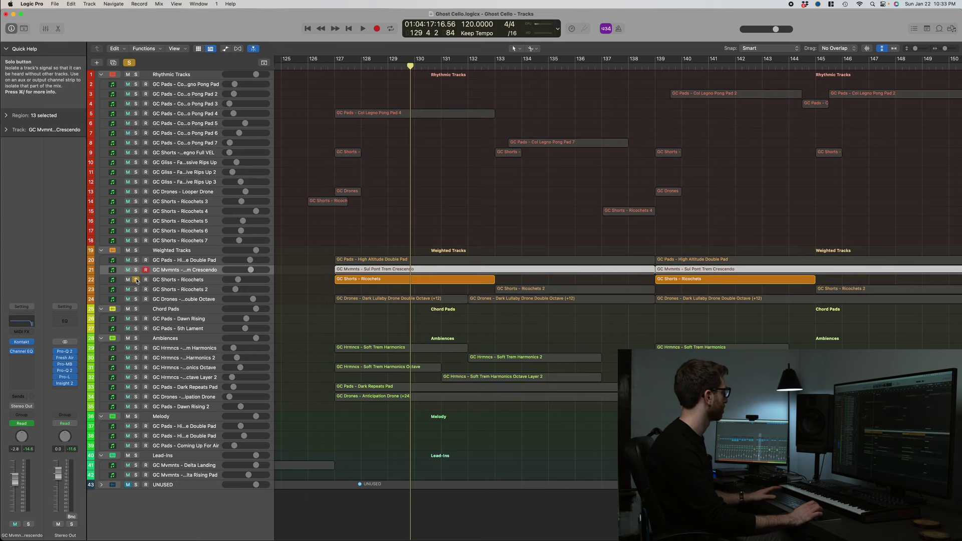
pyautogui.click(328, 66)
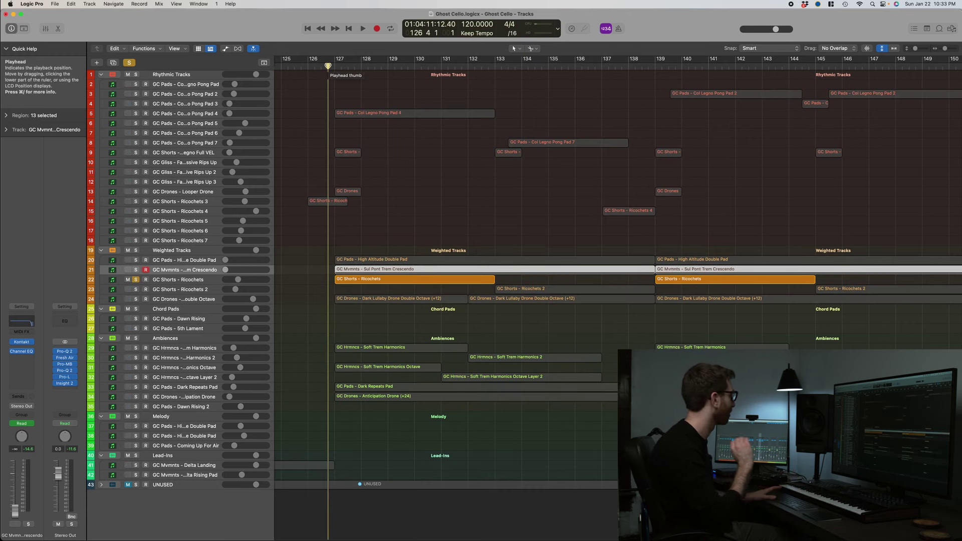
pyautogui.press('space')
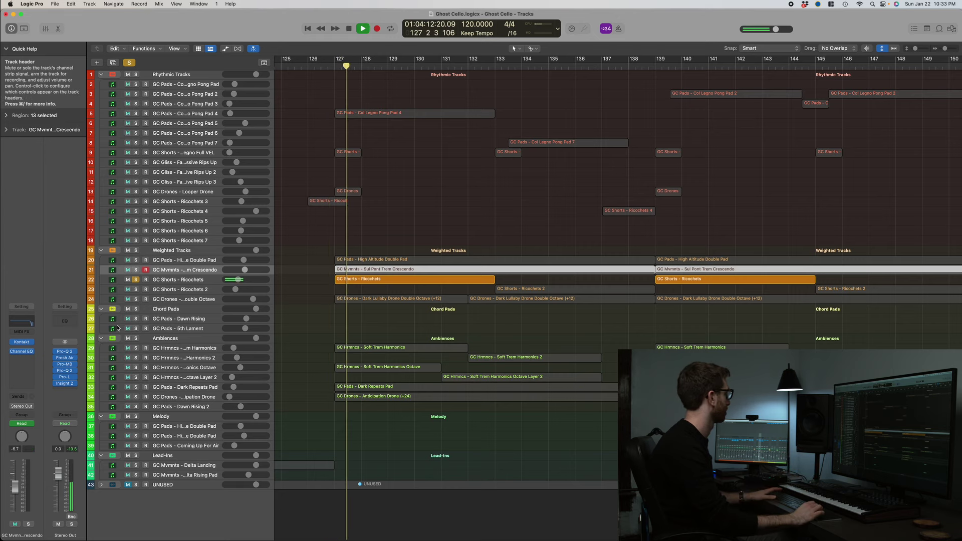
pyautogui.click(119, 279)
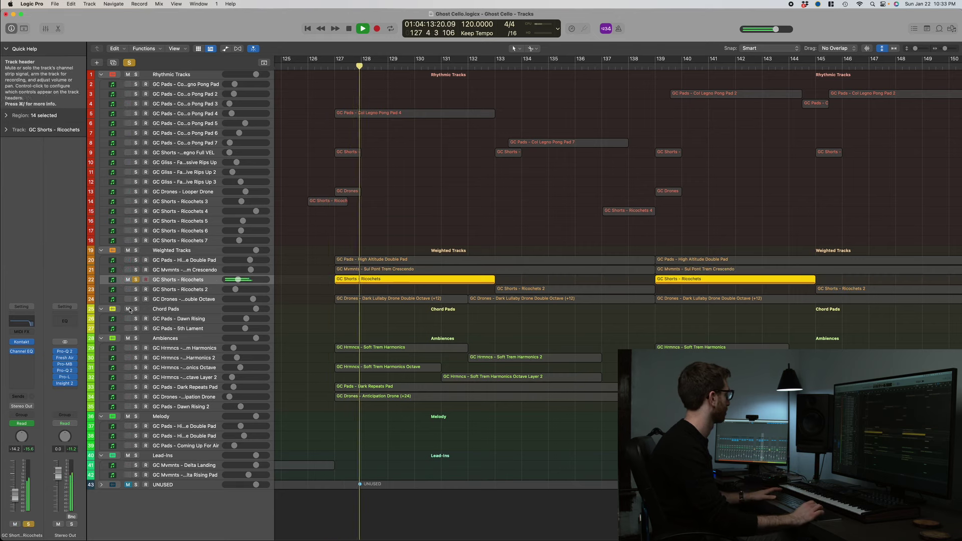
# Show the Ricochets track's Kontakt Effects Engine page clear of its first region and stop playback.
pyautogui.click(26, 344)
pyautogui.moveTo(478, 345); pyautogui.dragTo(569, 96)
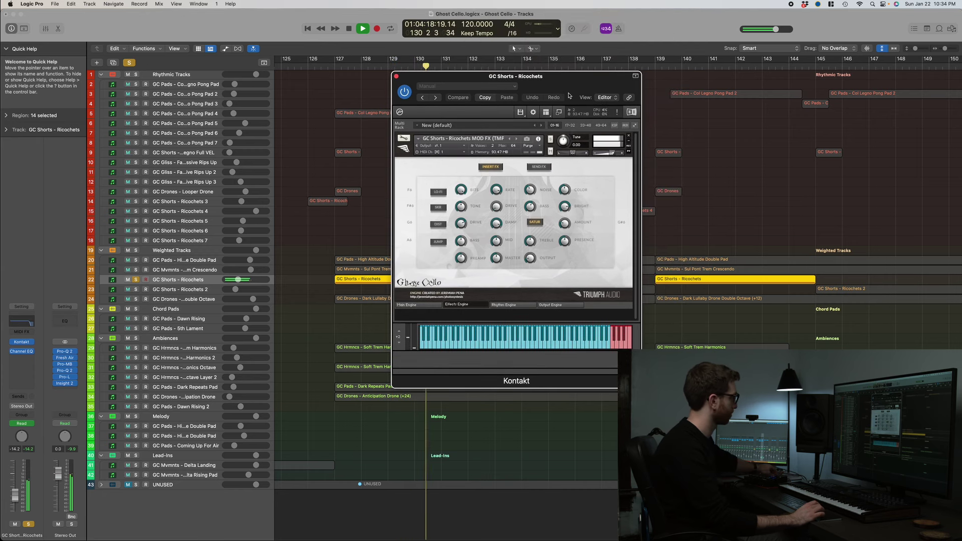
pyautogui.press('space')
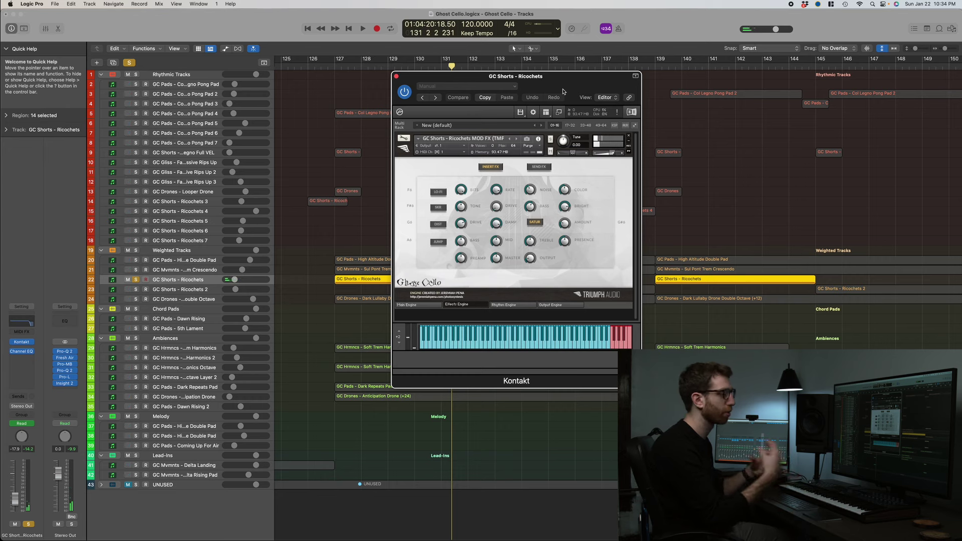
pyautogui.moveTo(560, 81); pyautogui.dragTo(675, 83)
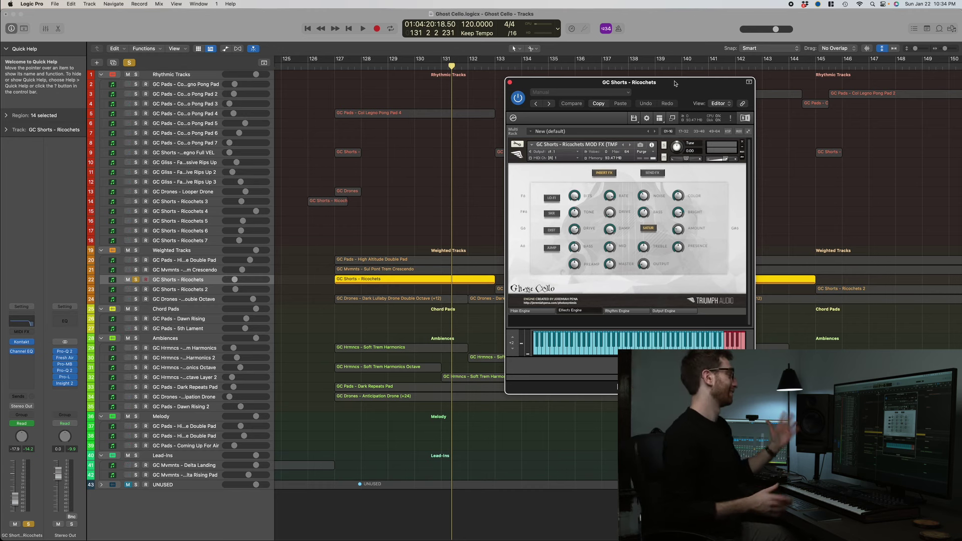
pyautogui.moveTo(557, 85); pyautogui.dragTo(557, 76)
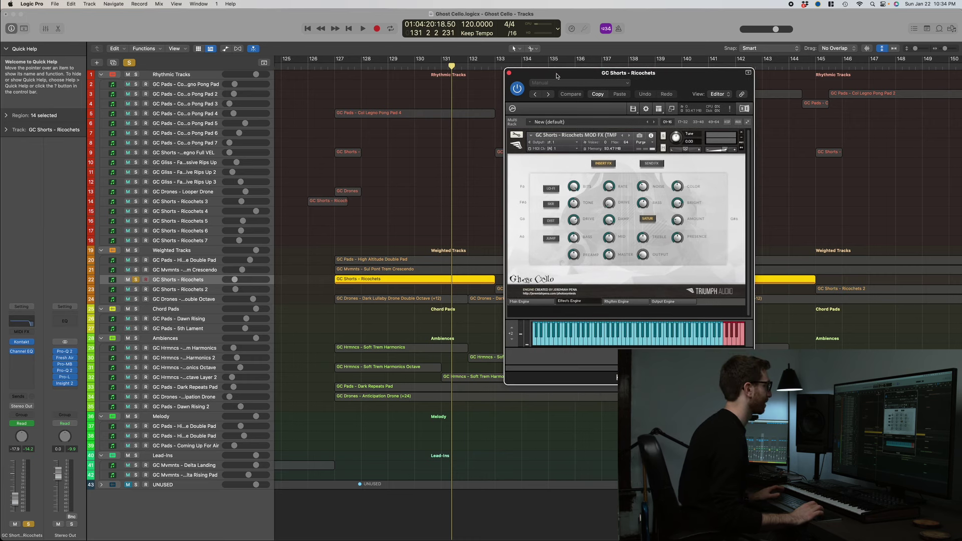
# Close the GC Shorts - Ricochets instrument window and unsolo the track.
pyautogui.click(509, 72)
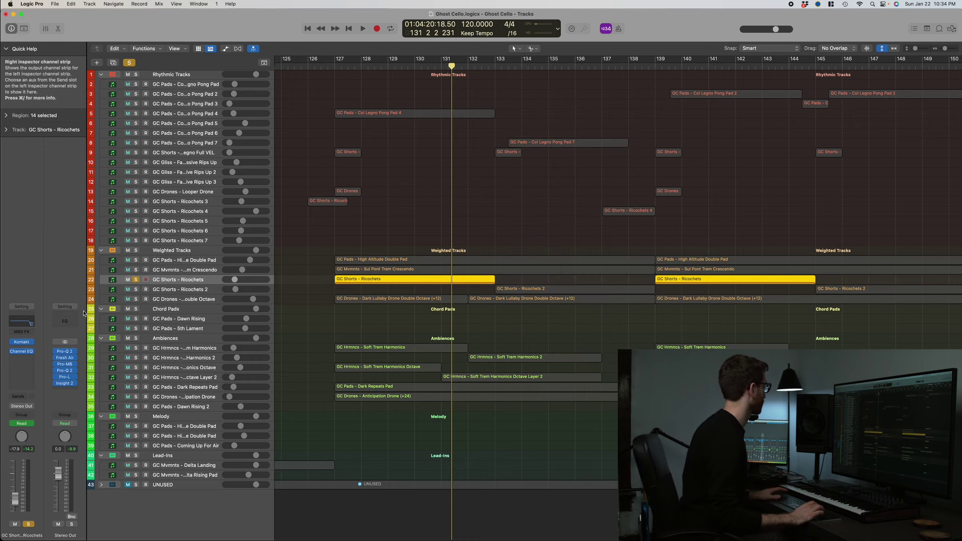
pyautogui.click(135, 279)
# Examine the volume automation on the GC Shorts - Ricochets 2 and Ricochets tracks, hiding the automation lanes when done.
pyautogui.click(193, 290)
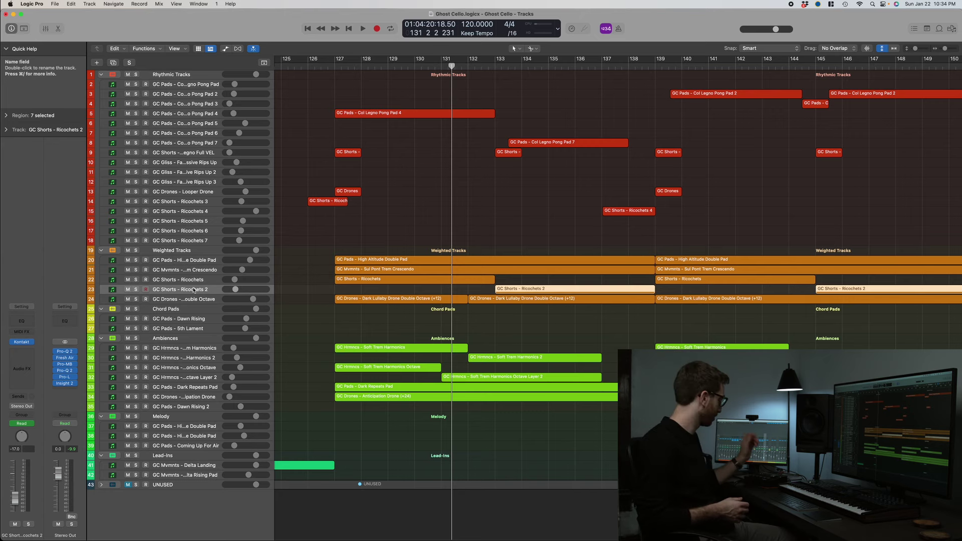
pyautogui.press('a')
pyautogui.press('a')
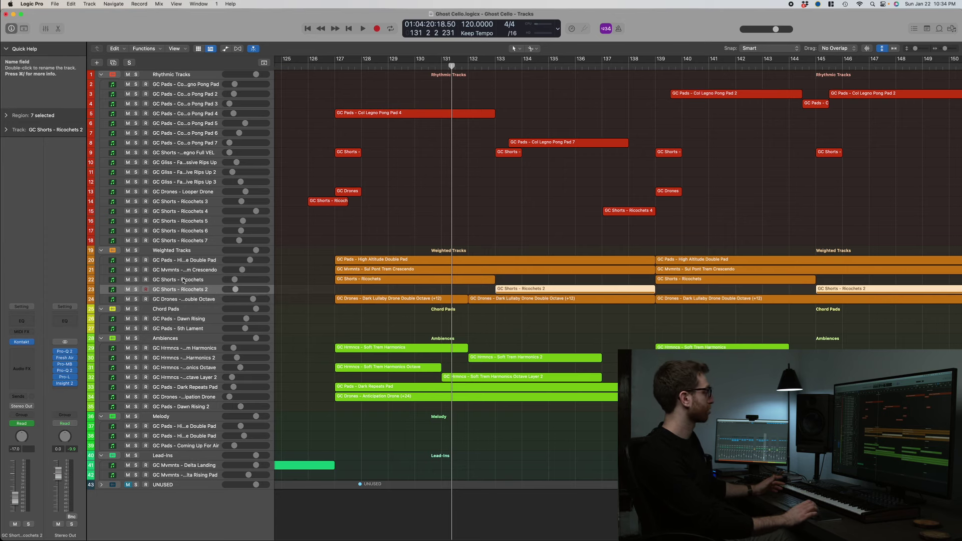
pyautogui.click(183, 281)
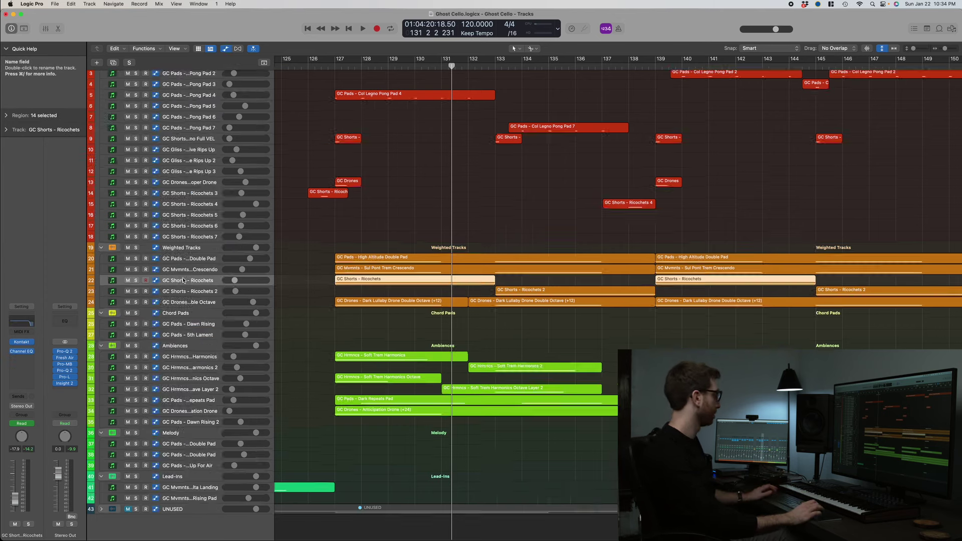
pyautogui.press('a')
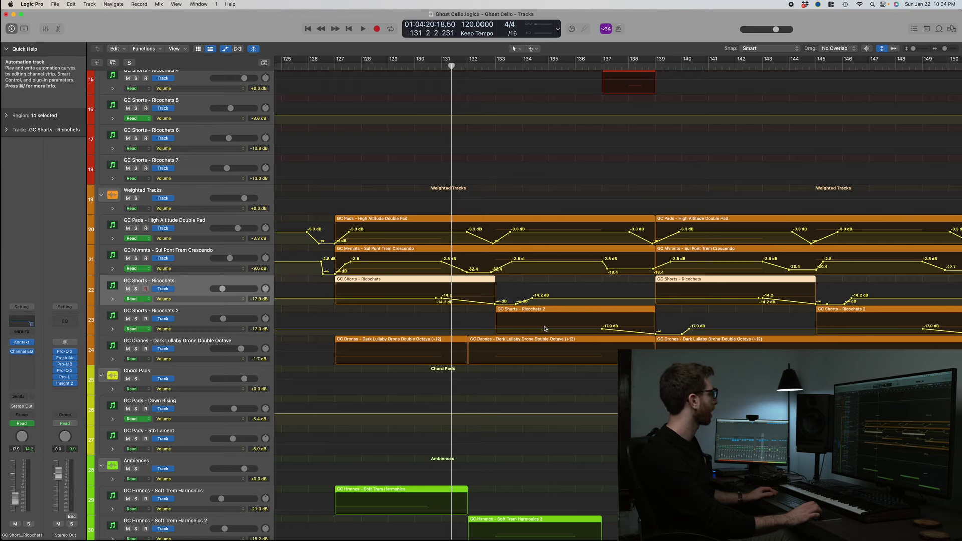
pyautogui.press('a')
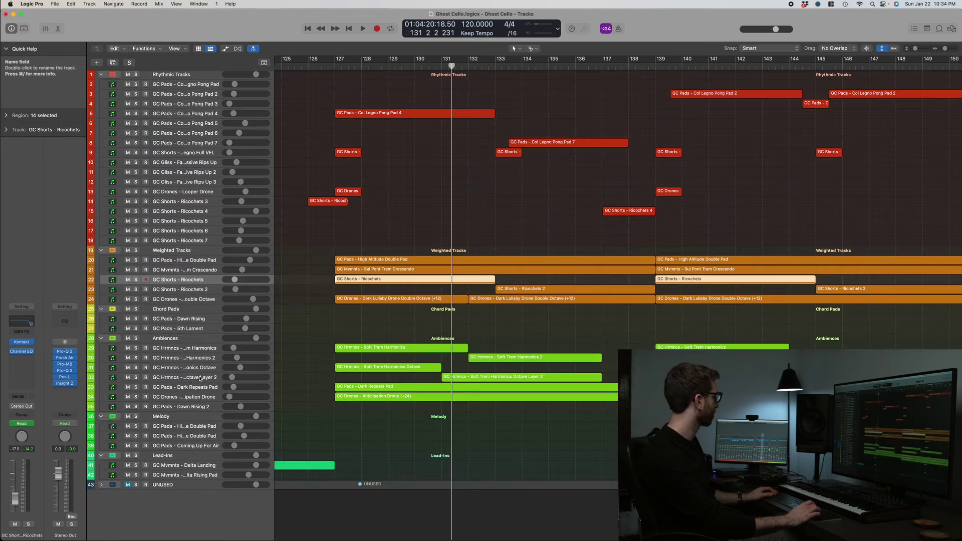
# Show the automation lanes around the Soft Trem Harmonics Octave Layer 2 track and hide them again.
pyautogui.click(199, 378)
pyautogui.press('a')
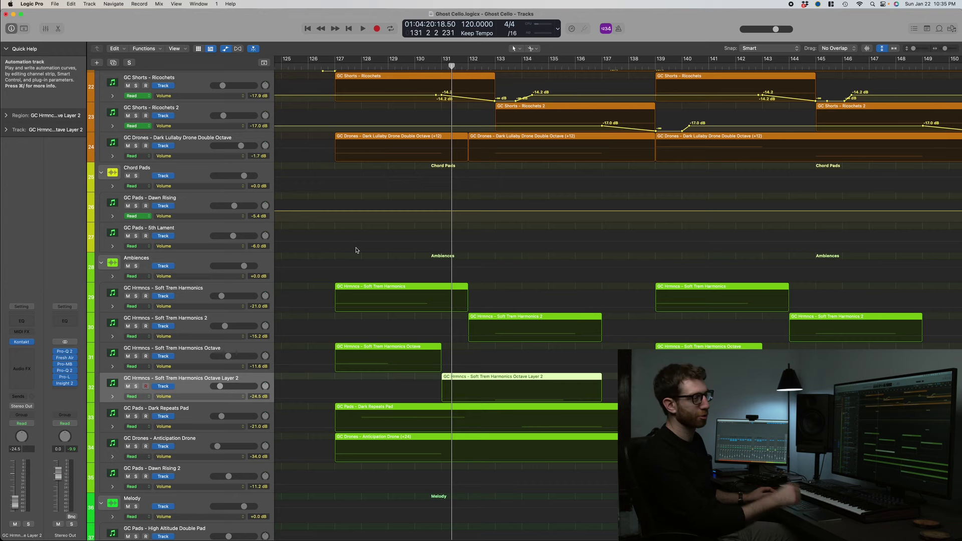
pyautogui.press('super+Up')
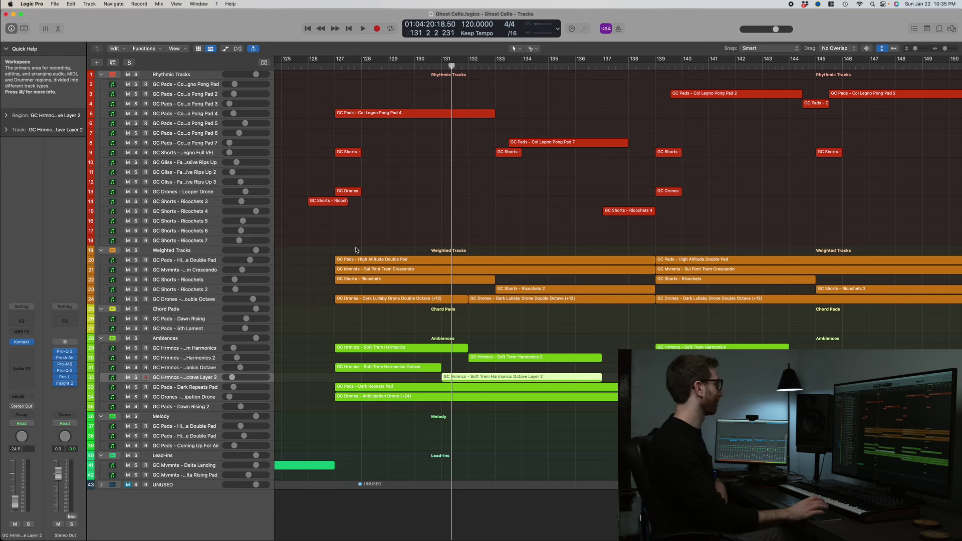
# Audition the Dark Lullaby Drone Double Octave track in solo from bar 127 with its Kontakt window open and moved clear of its first region.
pyautogui.click(335, 65)
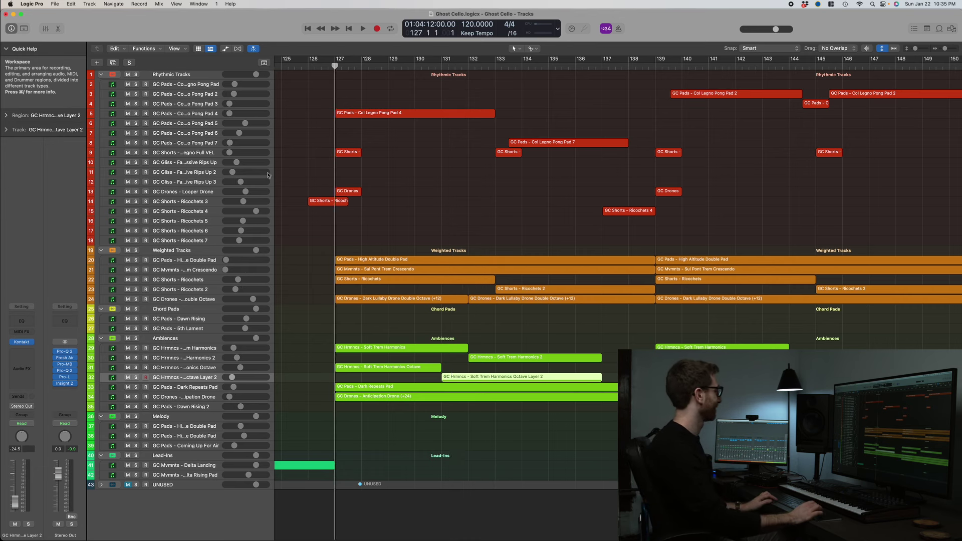
pyautogui.click(135, 299)
pyautogui.press('space')
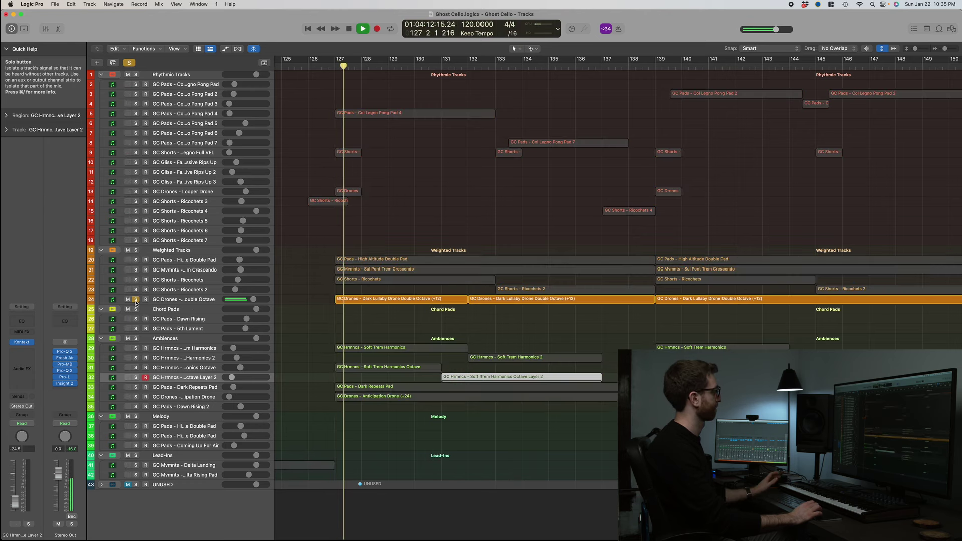
pyautogui.press('v')
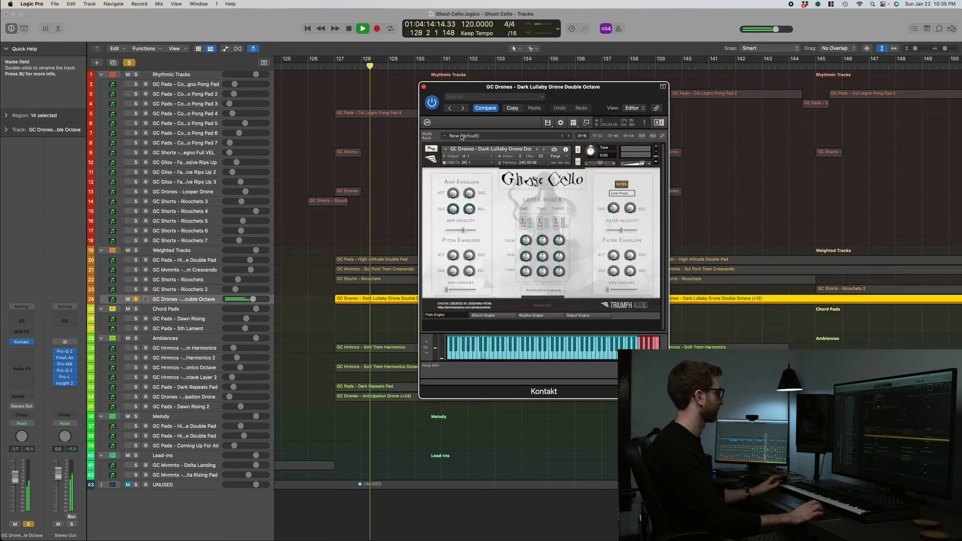
pyautogui.moveTo(625, 78); pyautogui.dragTo(642, 73)
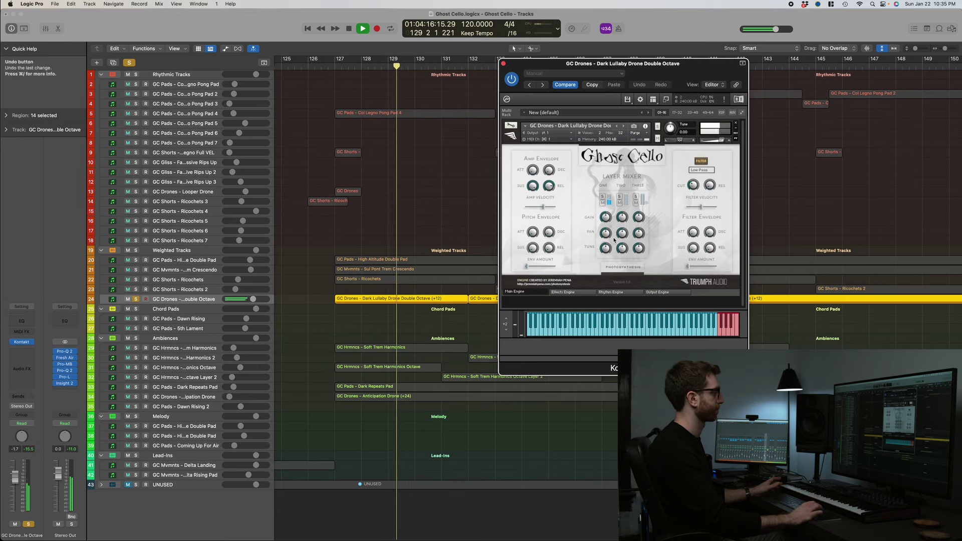
# Review the Dark Lullaby Drone's Output Engine and Effects Engine pages, including the Insert FX view.
pyautogui.click(670, 293)
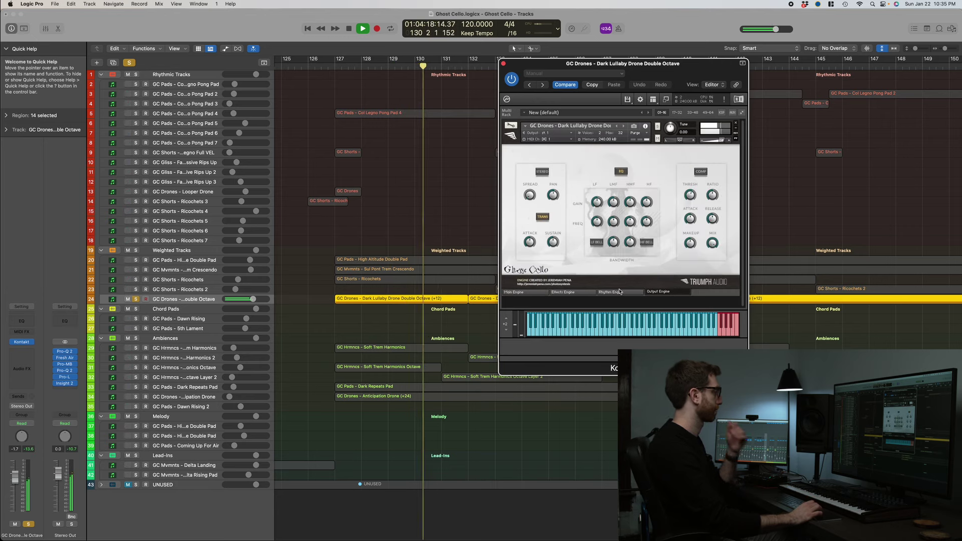
pyautogui.click(613, 292)
pyautogui.click(590, 294)
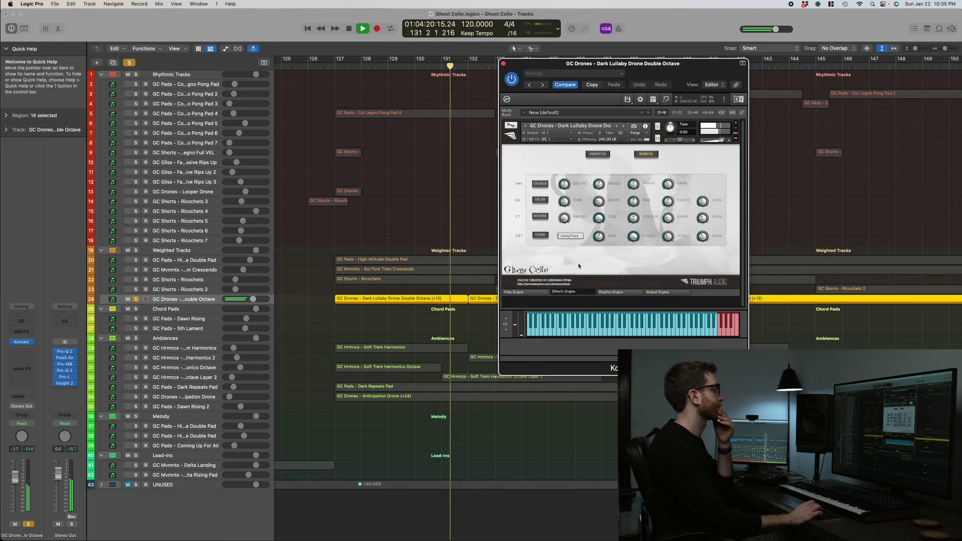
pyautogui.click(596, 153)
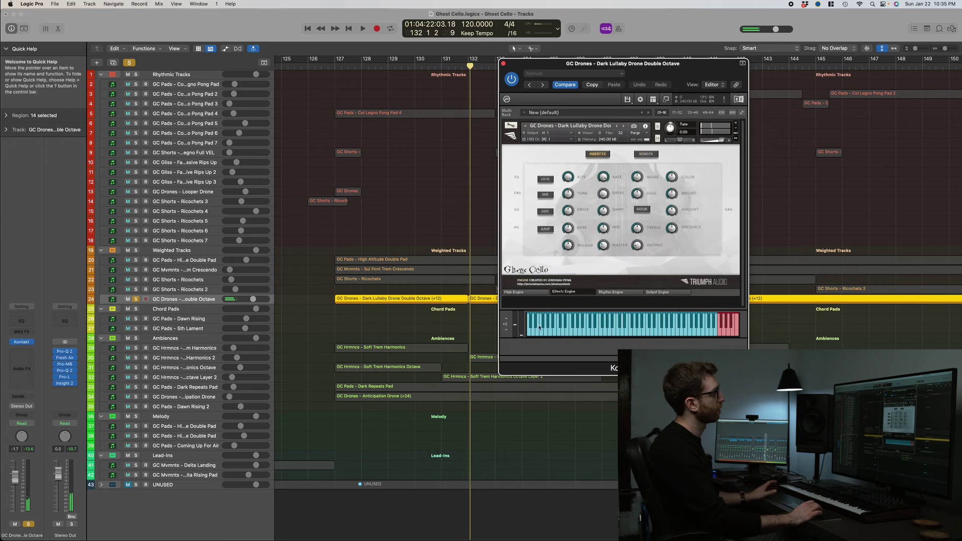
# Show the Dark Lullaby Drone's Main Engine page, close its instrument window, and unsolo the track.
pyautogui.click(529, 291)
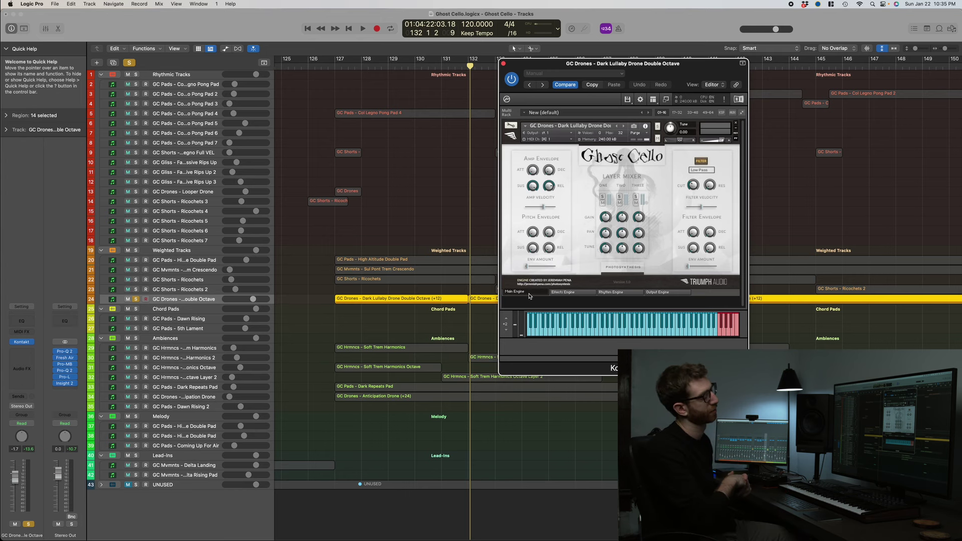
pyautogui.click(504, 64)
pyautogui.click(135, 299)
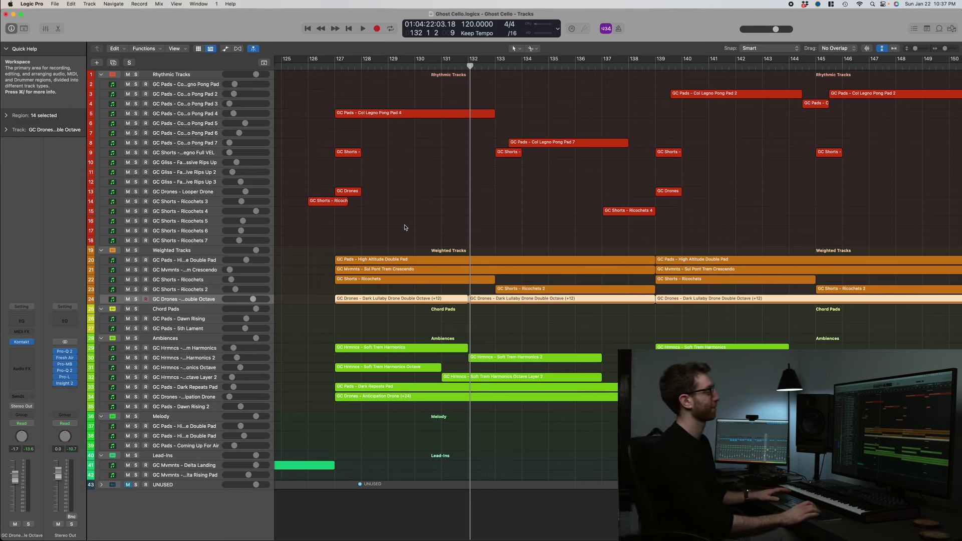
# Audition the Ambiences group in solo from just before bar 127, stop playback, and unsolo the group.
pyautogui.click(135, 338)
pyautogui.click(328, 66)
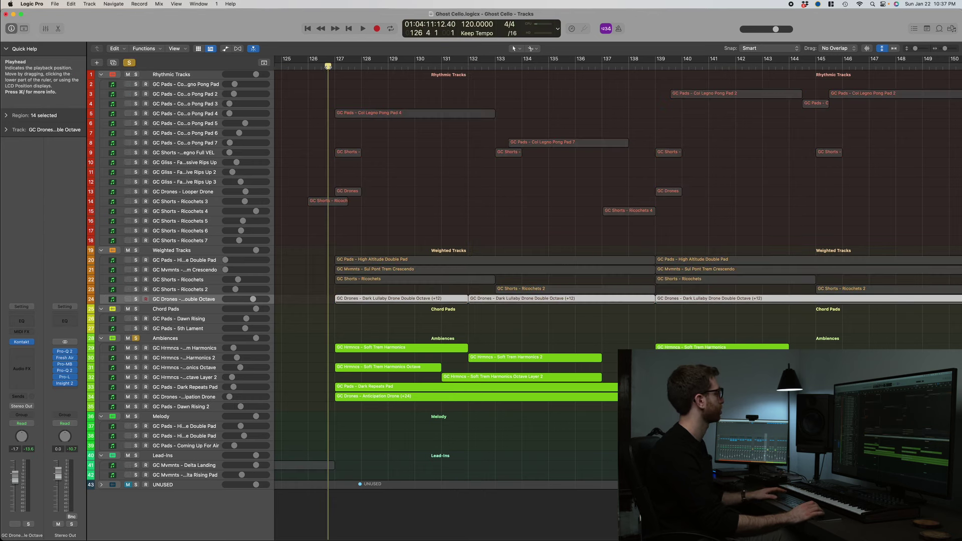
pyautogui.press('space')
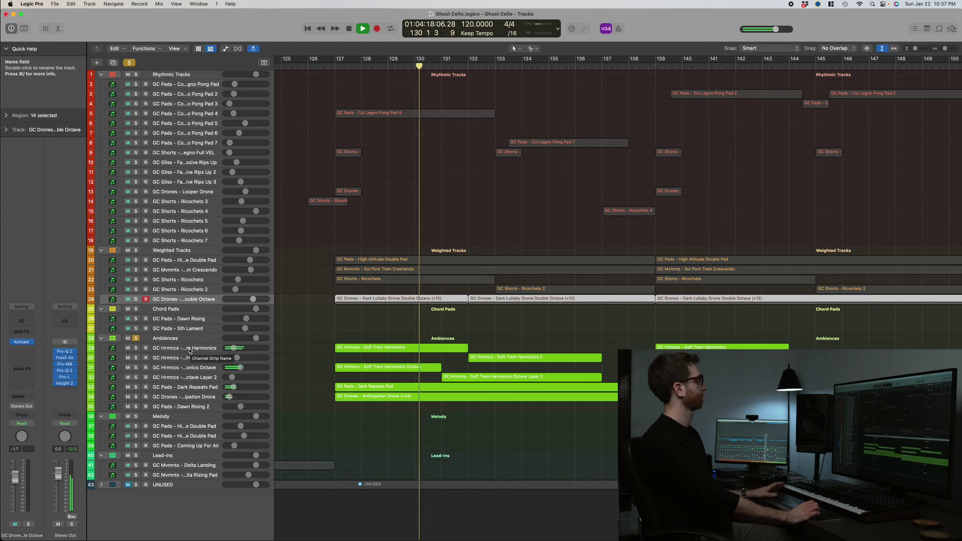
pyautogui.press('space')
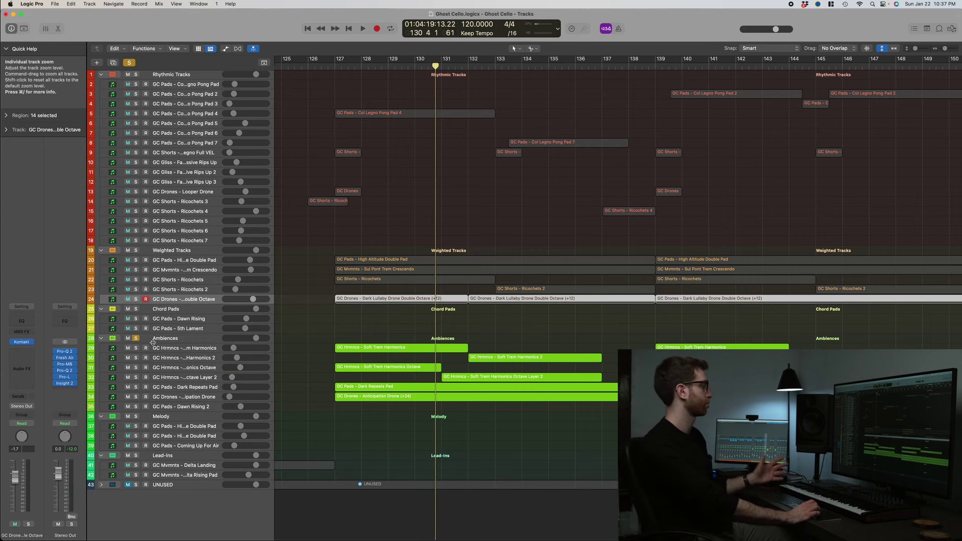
pyautogui.click(136, 338)
# Play the GC Hrmncs - Soft Trem Harmonics track in solo, show its Kontakt Effects Engine page, and stop playback.
pyautogui.click(136, 347)
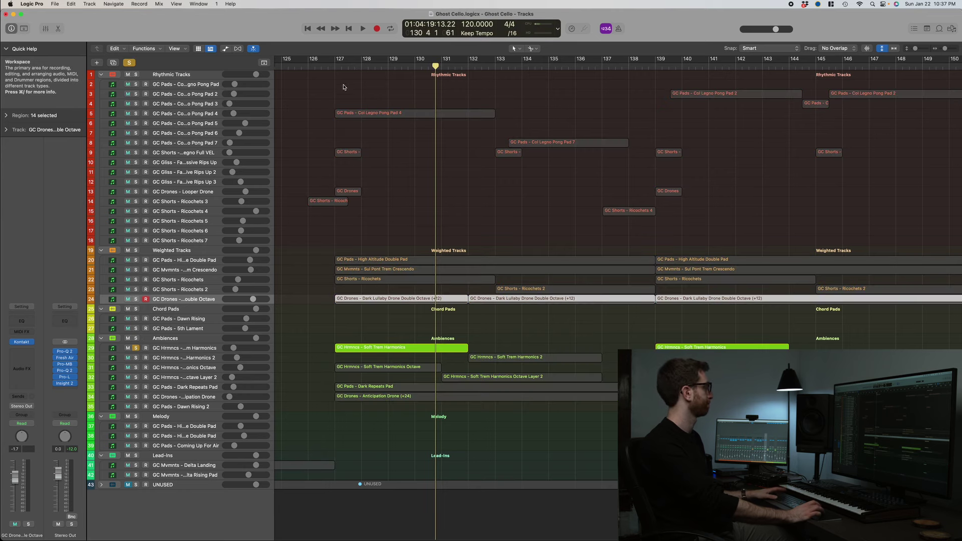
pyautogui.press('space')
pyautogui.click(179, 350)
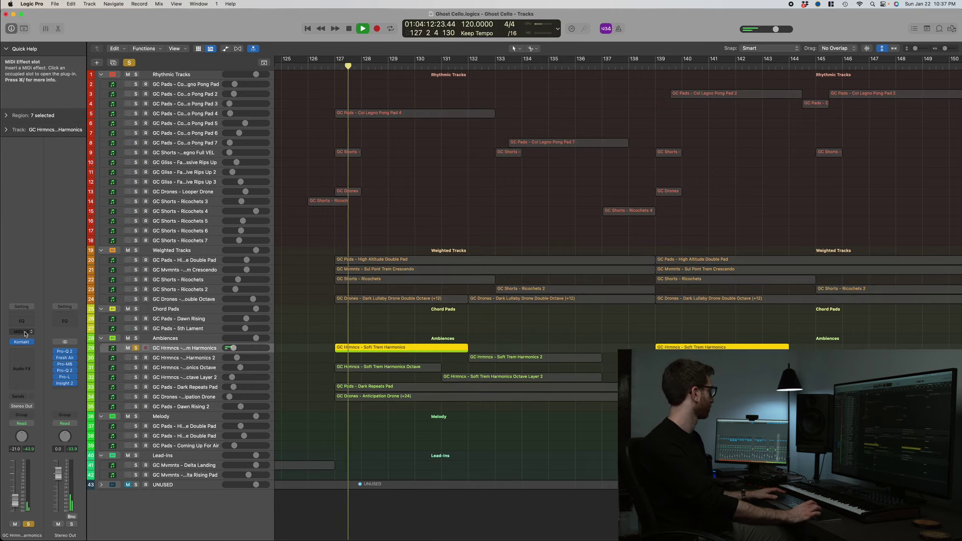
pyautogui.moveTo(605, 86); pyautogui.dragTo(613, 86)
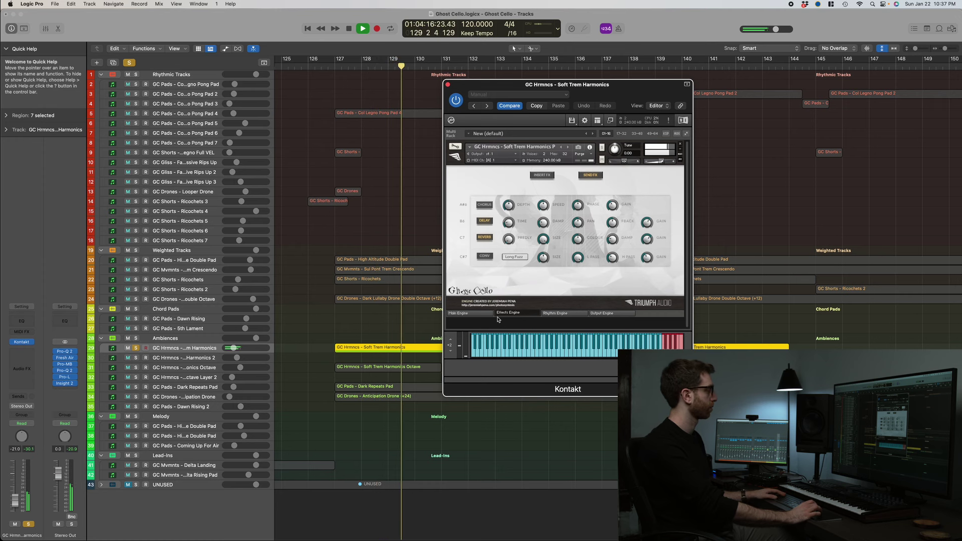
pyautogui.press('space')
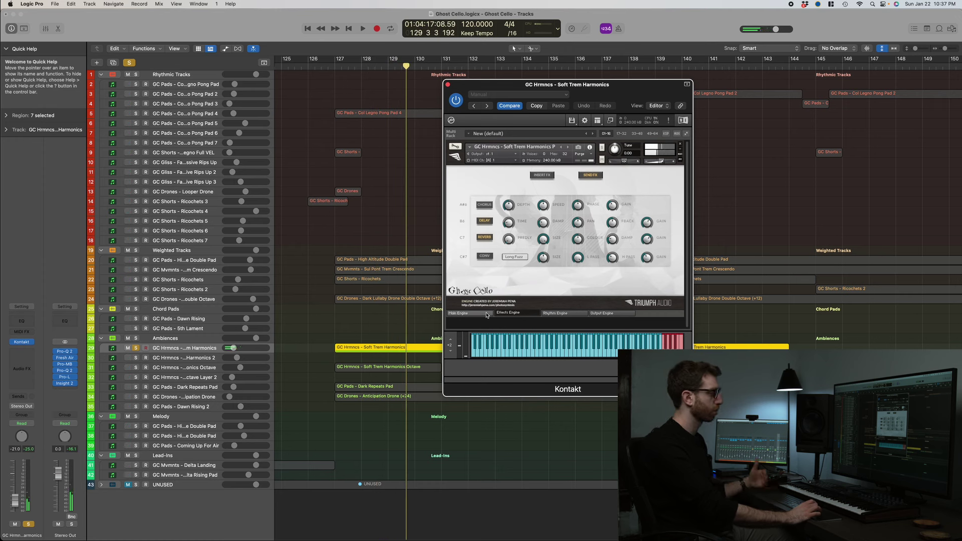
# Show the Soft Trem Harmonics Main Engine page, audition the track again, and stop playback.
pyautogui.click(486, 314)
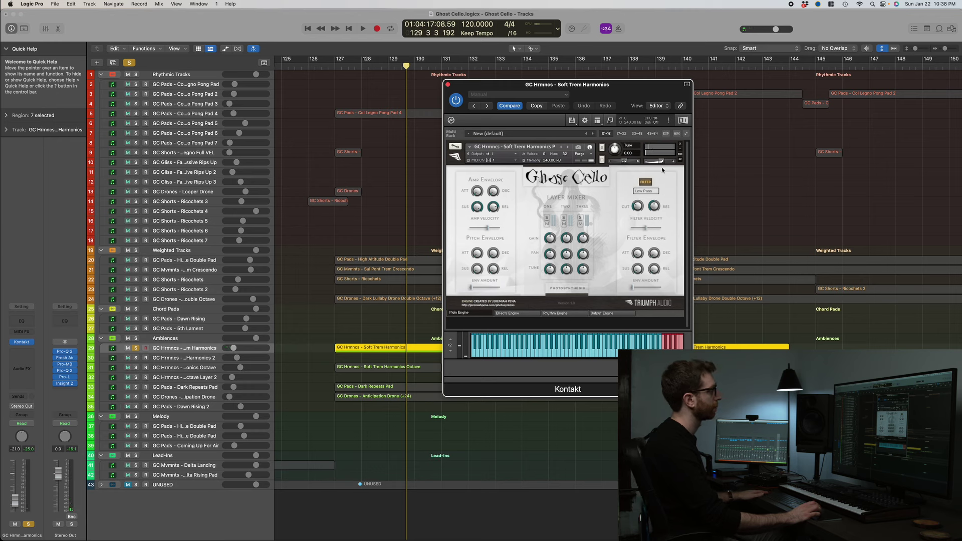
pyautogui.press('space')
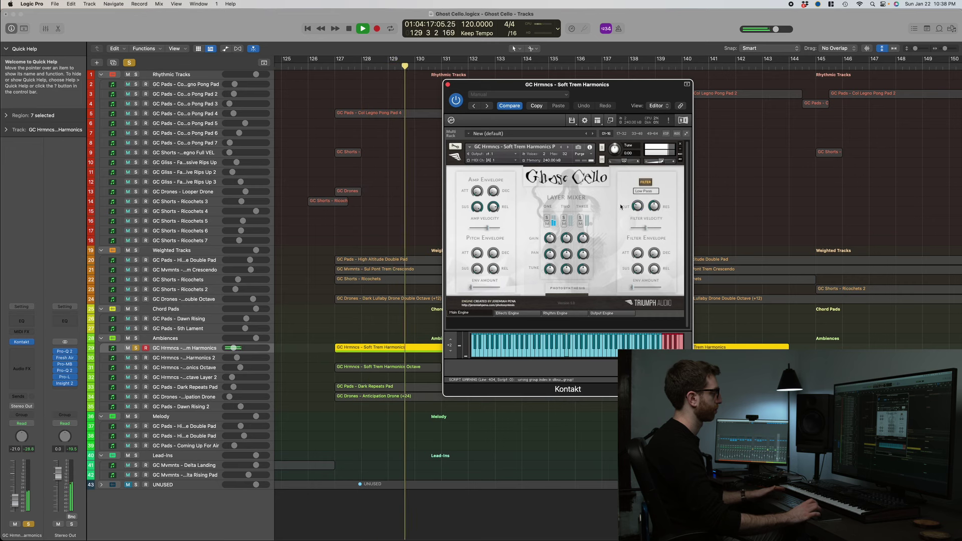
pyautogui.press('space')
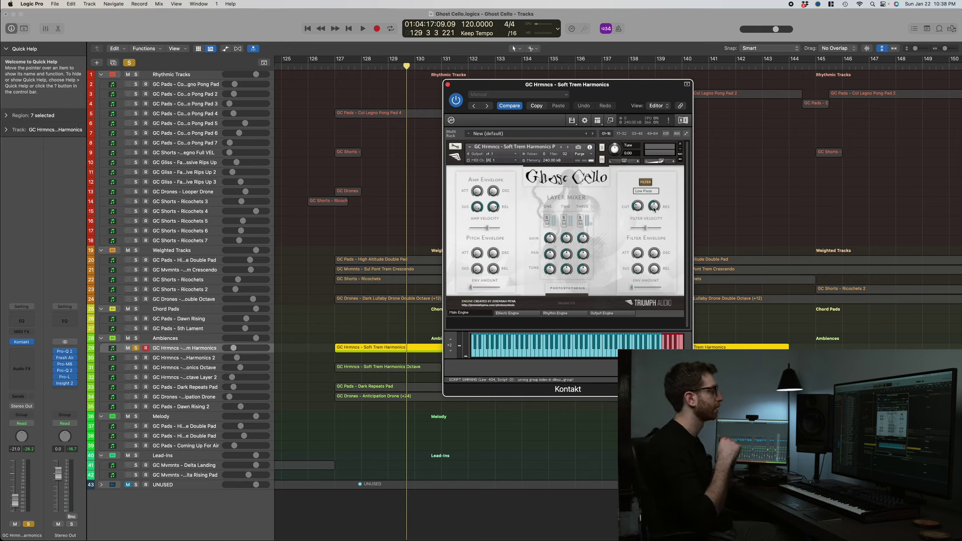
# Replay Soft Trem Harmonics from just before bar 127, switch the solo to Soft Trem Harmonics Octave, and hide the instrument window.
pyautogui.click(328, 65)
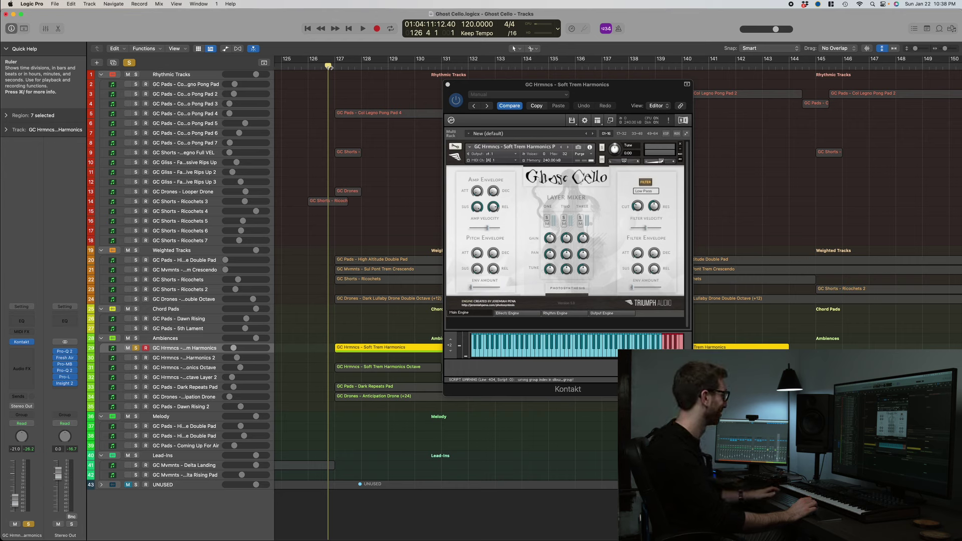
pyautogui.press('space')
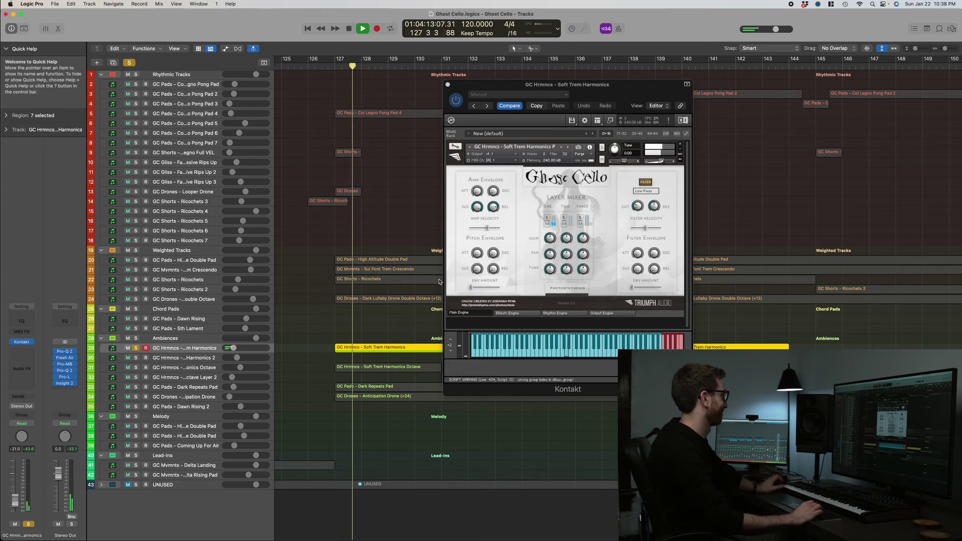
pyautogui.click(137, 367)
pyautogui.click(137, 348)
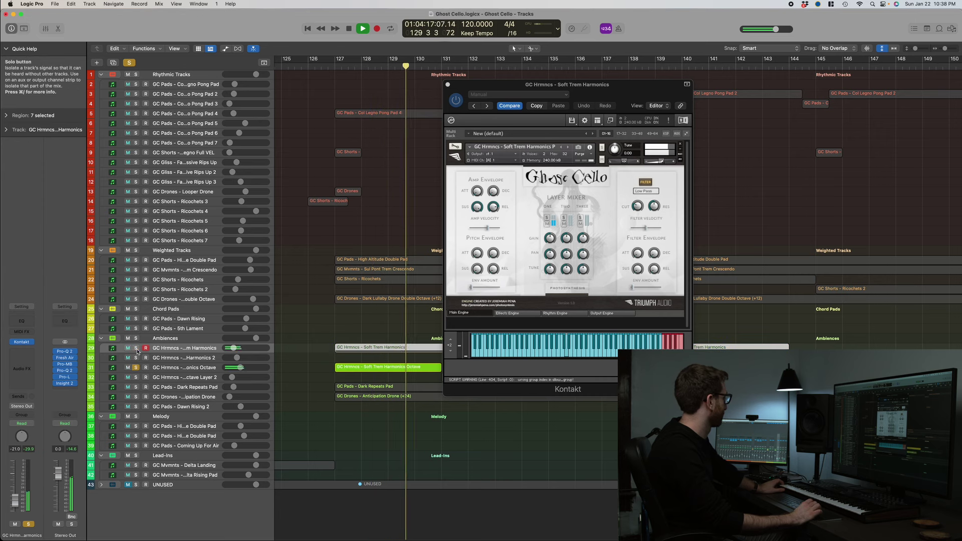
pyautogui.press('v')
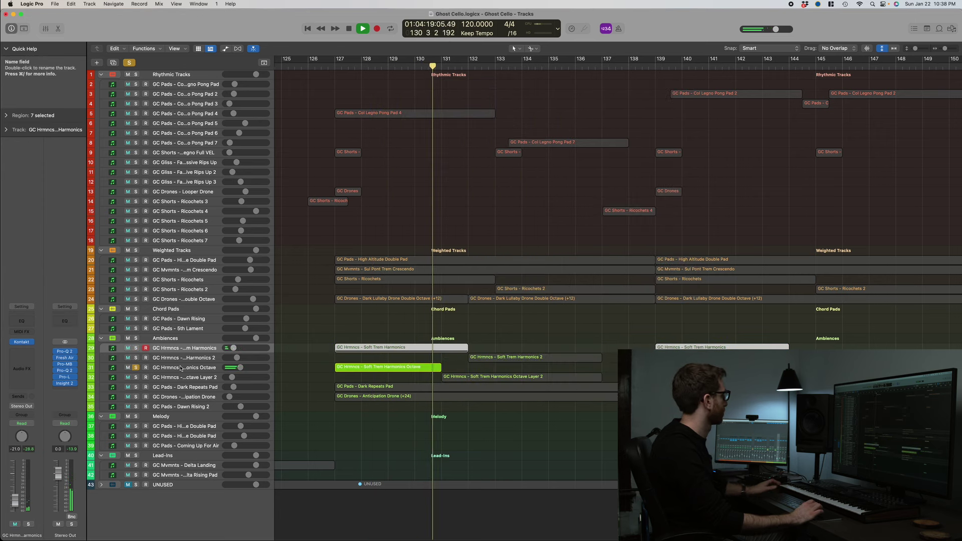
# Replay the soloed Soft Trem Harmonics Octave track from its start, show its Kontakt Main Engine page, and stop playback.
pyautogui.click(180, 368)
pyautogui.press('space')
pyautogui.press('space')
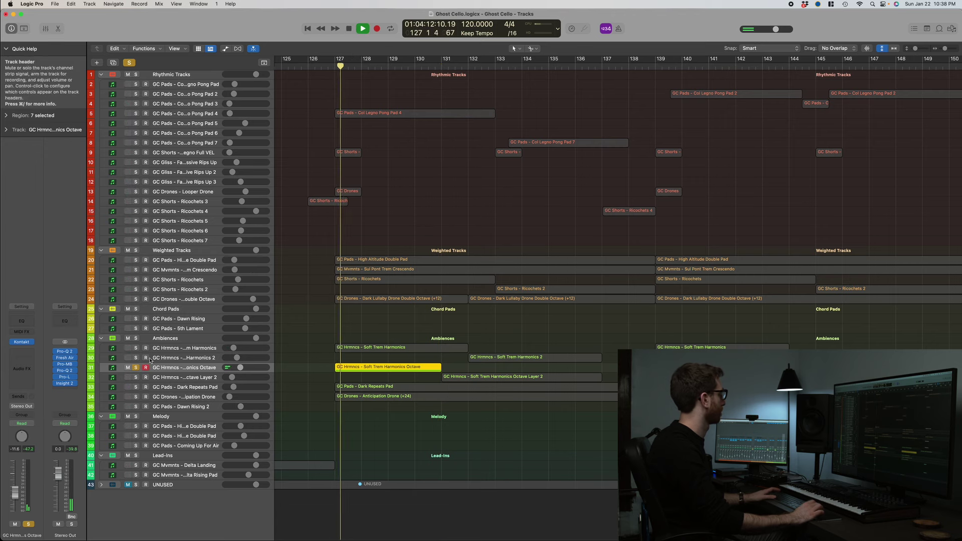
pyautogui.press('v')
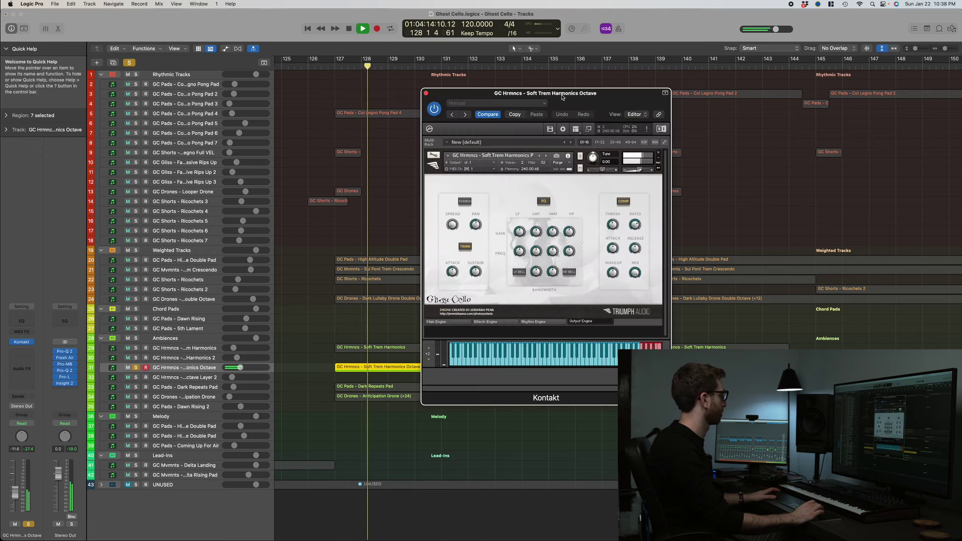
pyautogui.moveTo(562, 97); pyautogui.dragTo(605, 68)
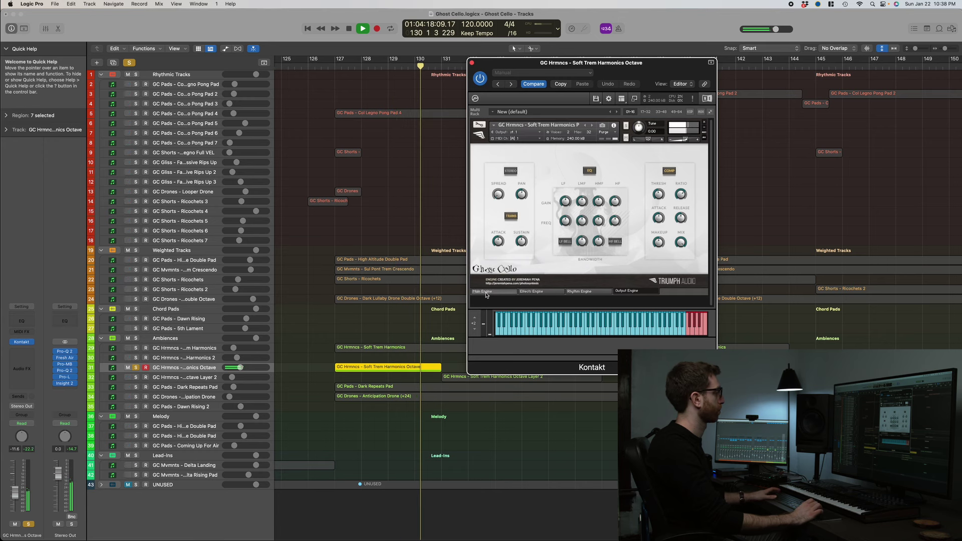
pyautogui.click(485, 294)
pyautogui.press('space')
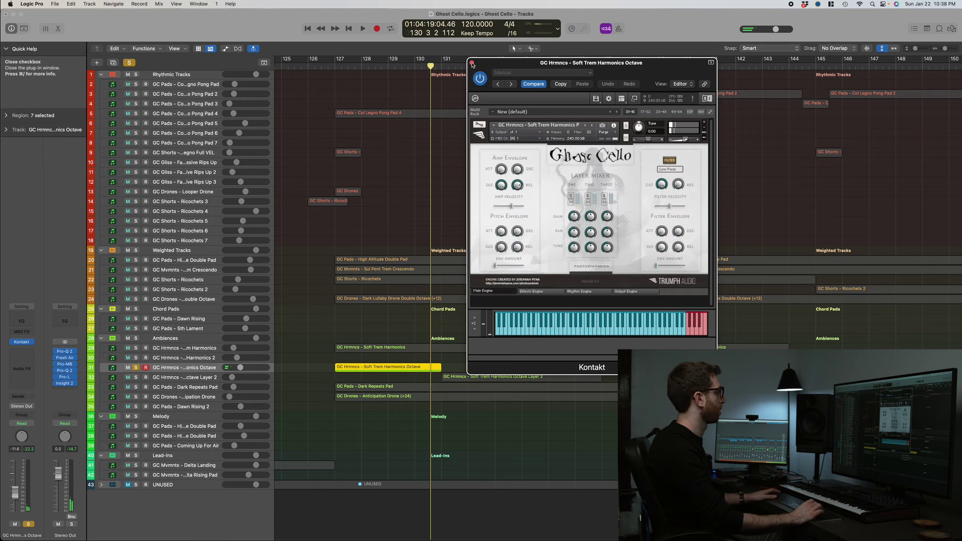
# Hide the Soft Trem Harmonics Octave instrument window and switch the solo to Soft Trem Harmonics 2 during playback from about bar 131.
pyautogui.click(472, 63)
pyautogui.click(136, 368)
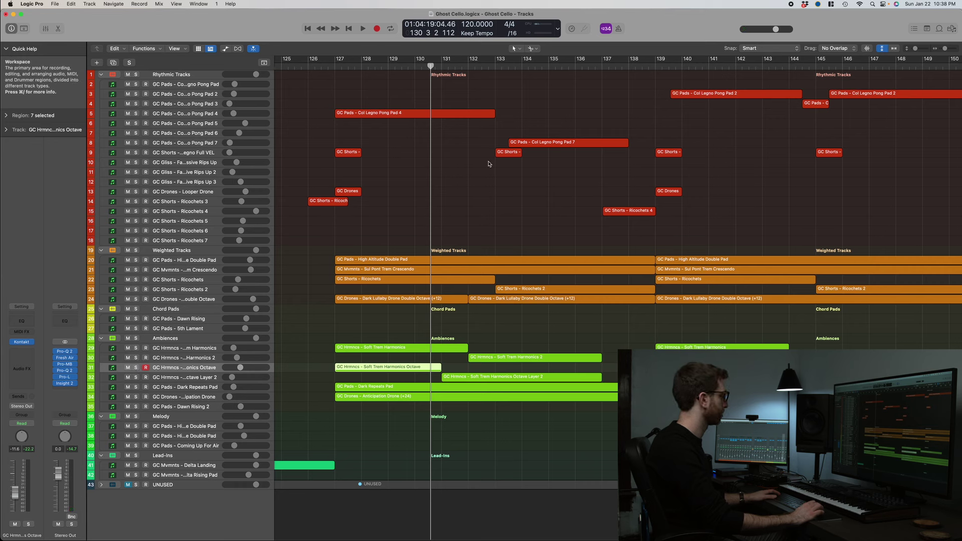
pyautogui.doubleClick(461, 66)
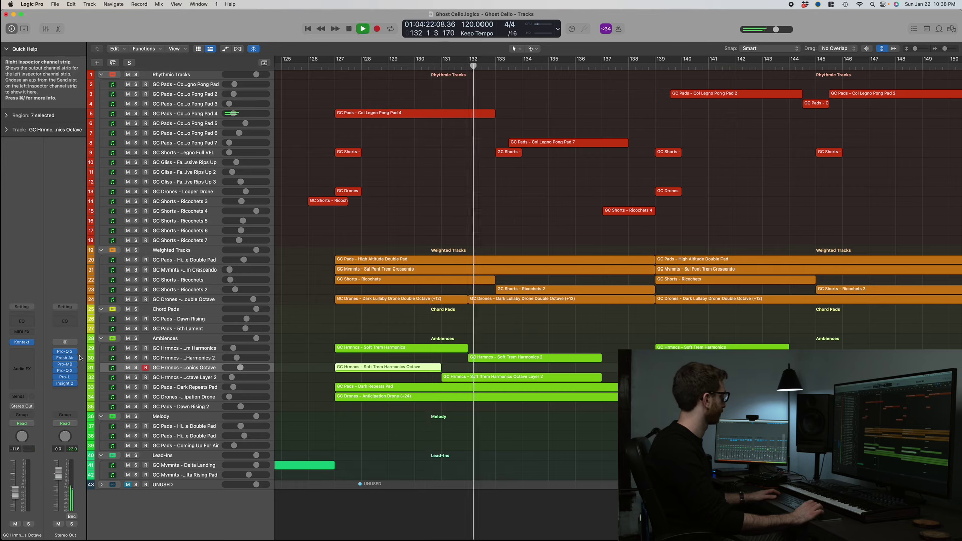
pyautogui.click(136, 357)
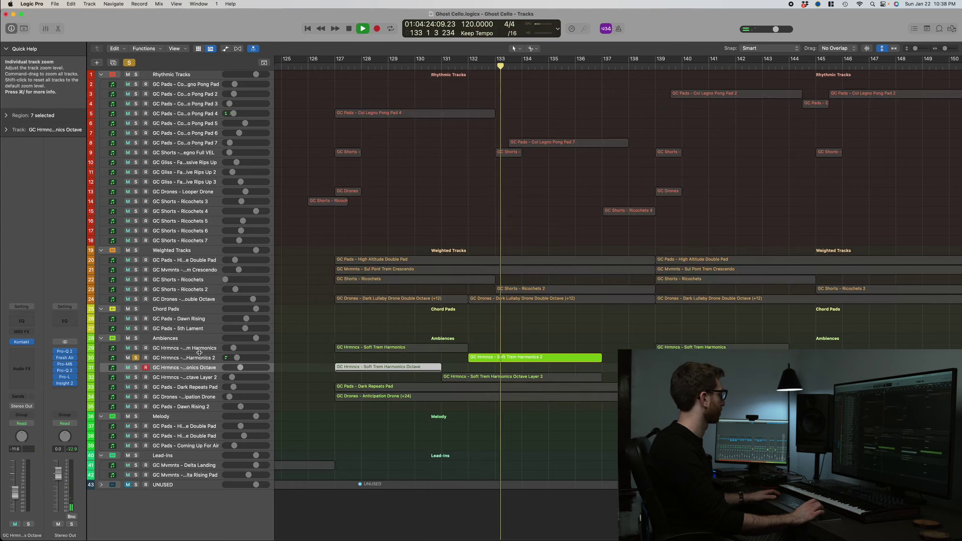
# Show the Soft Trem Harmonics 2 Kontakt Main Engine page clear of its region's start while auditioning, and stop playback.
pyautogui.click(113, 357)
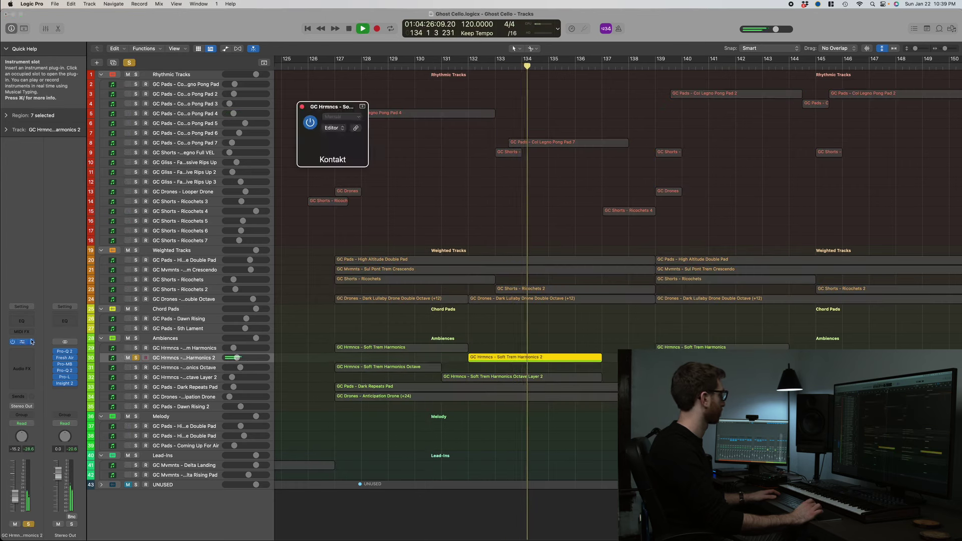
pyautogui.moveTo(491, 120); pyautogui.dragTo(731, 75)
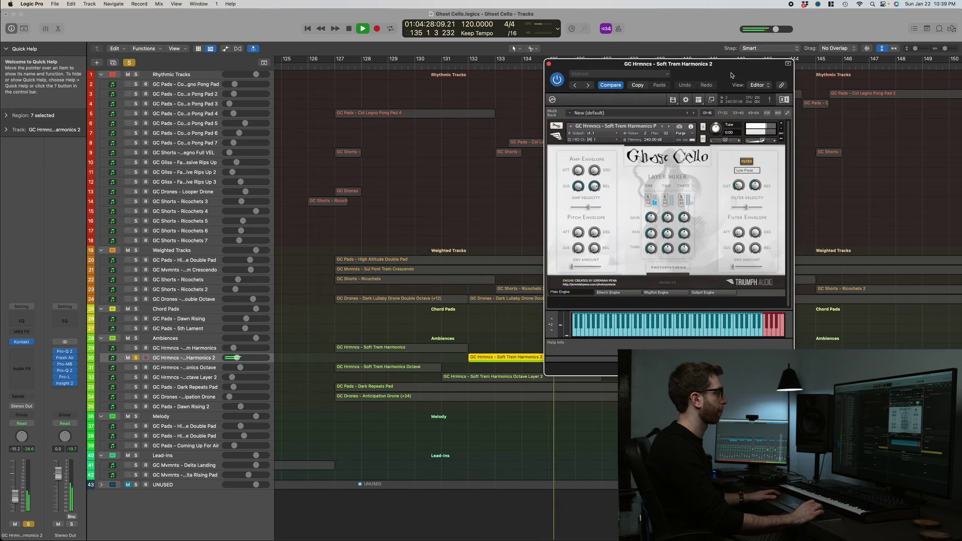
pyautogui.press('space')
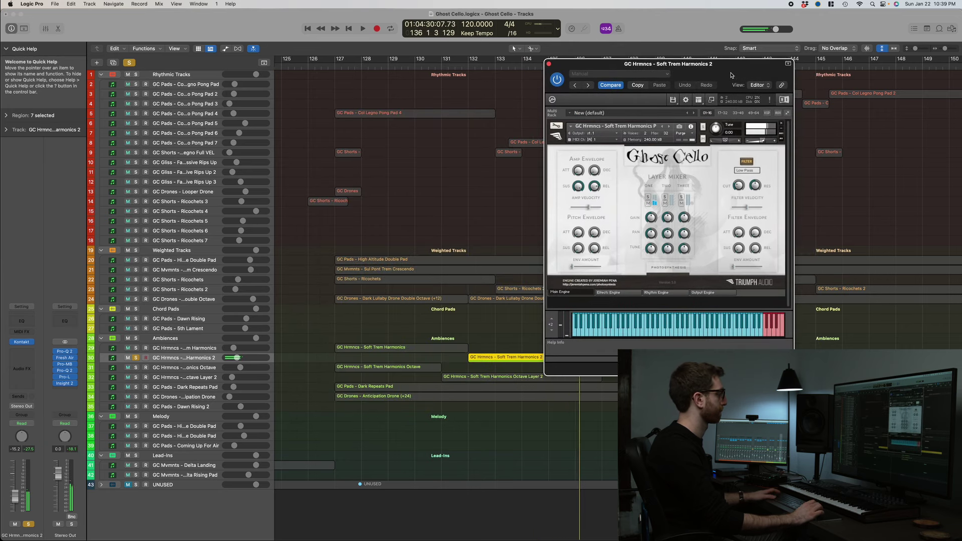
# Hide the Soft Trem Harmonics 2 instrument window, then solo Soft Trem Harmonics Octave Layer 2 and play it from just before bar 131.
pyautogui.moveTo(569, 68); pyautogui.dragTo(633, 64)
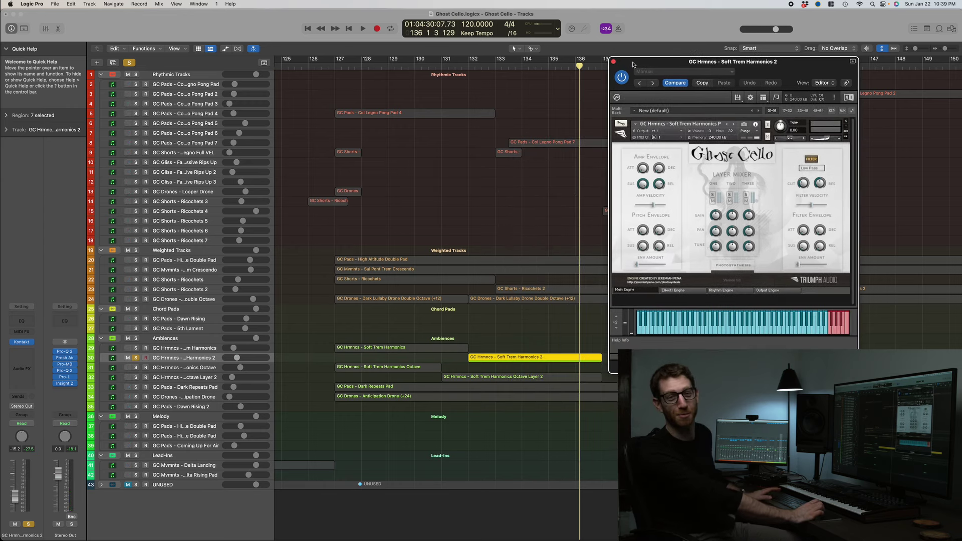
pyautogui.click(613, 62)
pyautogui.click(135, 357)
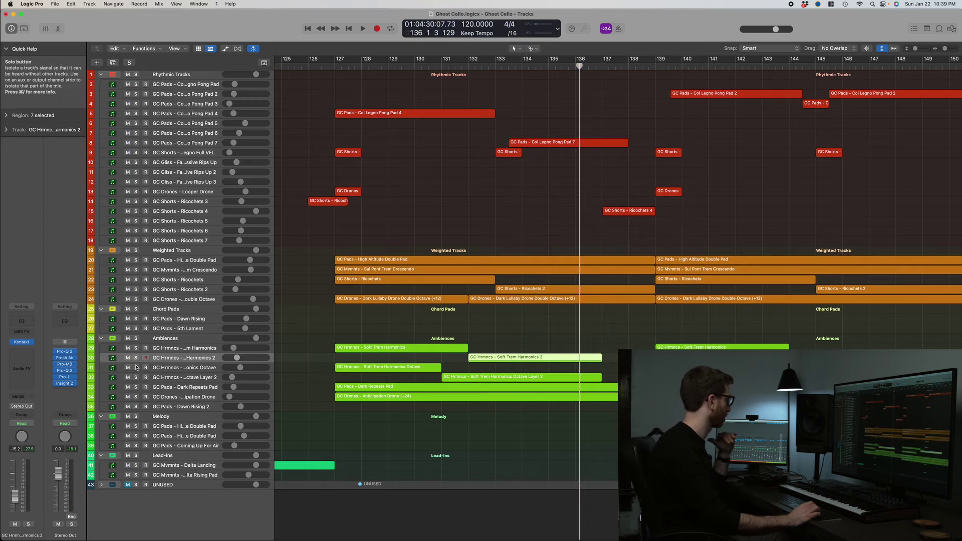
pyautogui.click(135, 377)
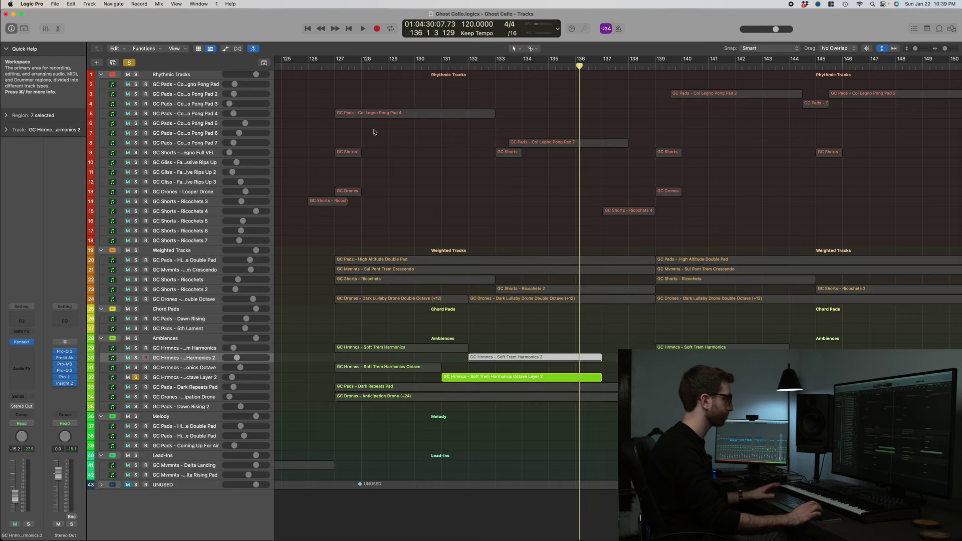
pyautogui.doubleClick(439, 66)
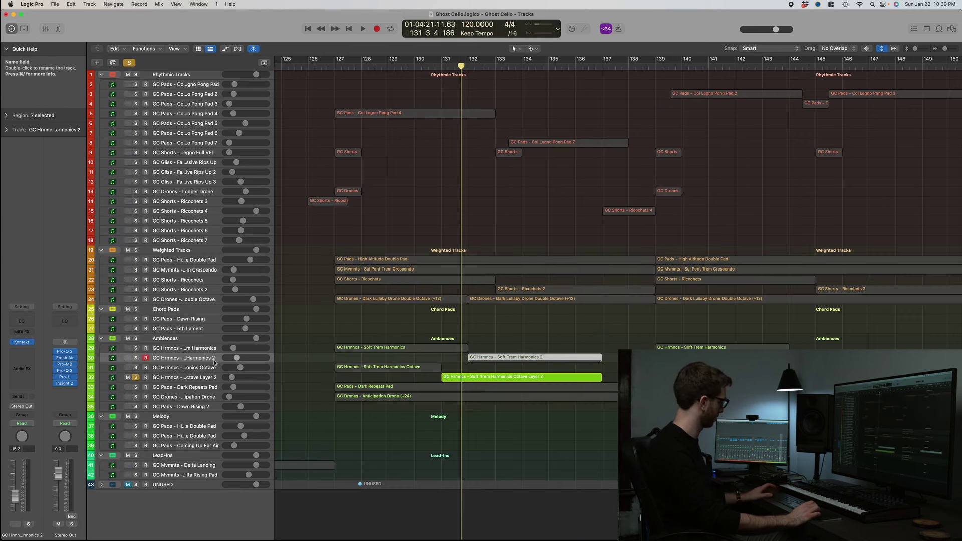
# Briefly view the track automation lanes, and switch the solo from Soft Trem Harmonics Octave Layer 2 to GC Pads - Dark Repeats Pad.
pyautogui.press('a')
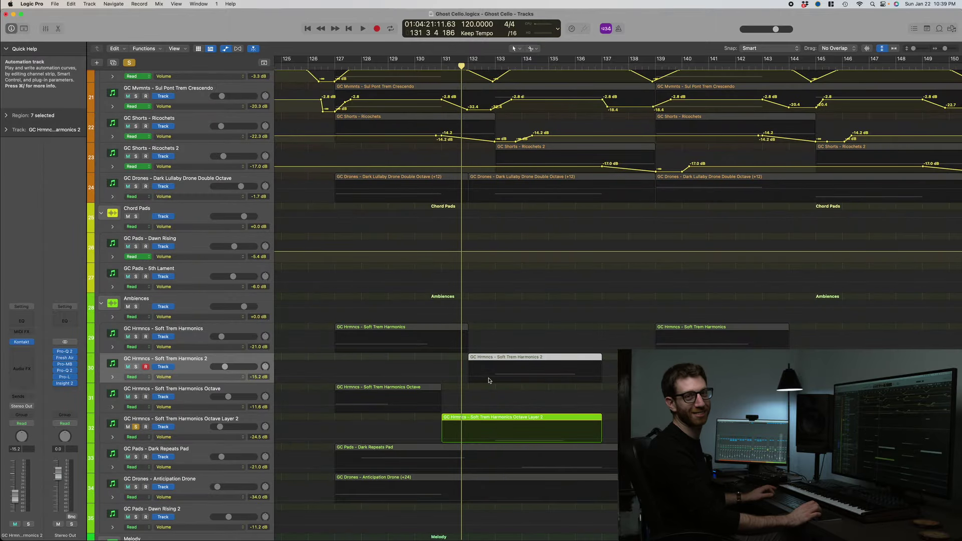
pyautogui.press('a')
pyautogui.click(123, 368)
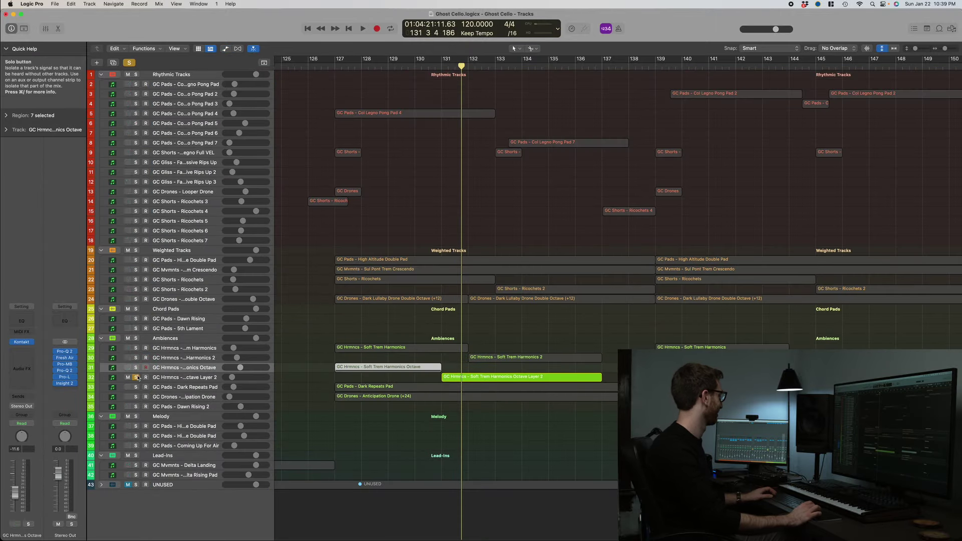
pyautogui.click(136, 377)
pyautogui.click(136, 387)
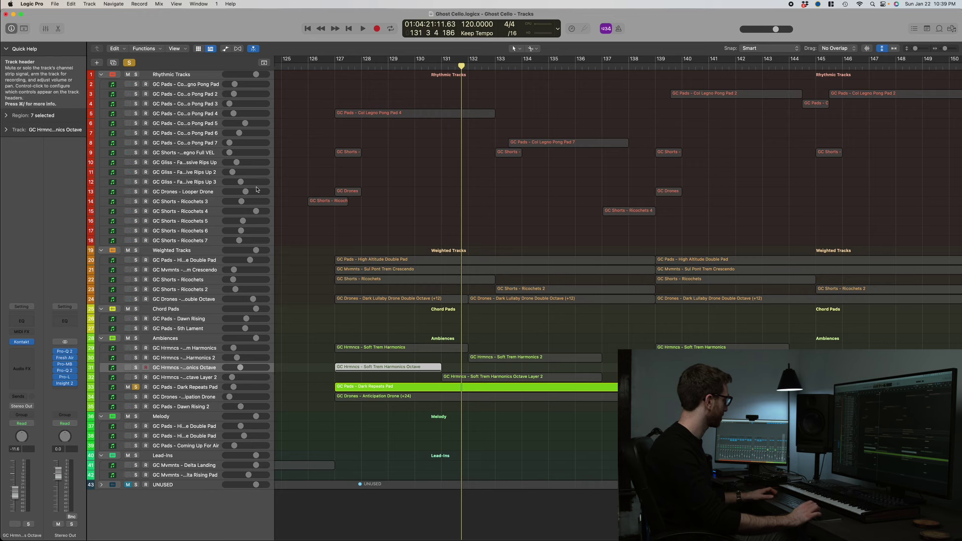
# Play the soloed Dark Repeats Pad from just before bar 127 and review its Kontakt Effects, Output and Main Engine pages.
pyautogui.click(329, 64)
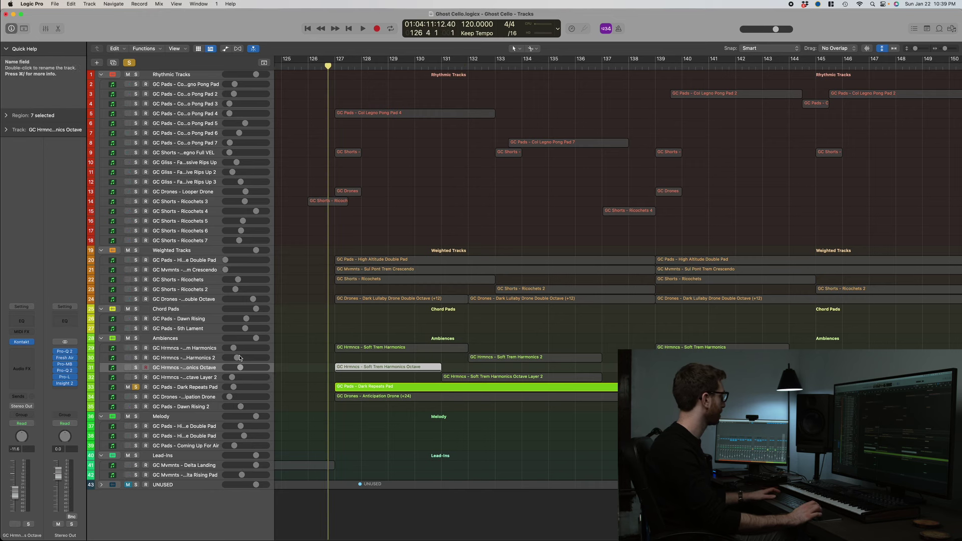
pyautogui.press('space')
pyautogui.click(112, 387)
pyautogui.click(22, 342)
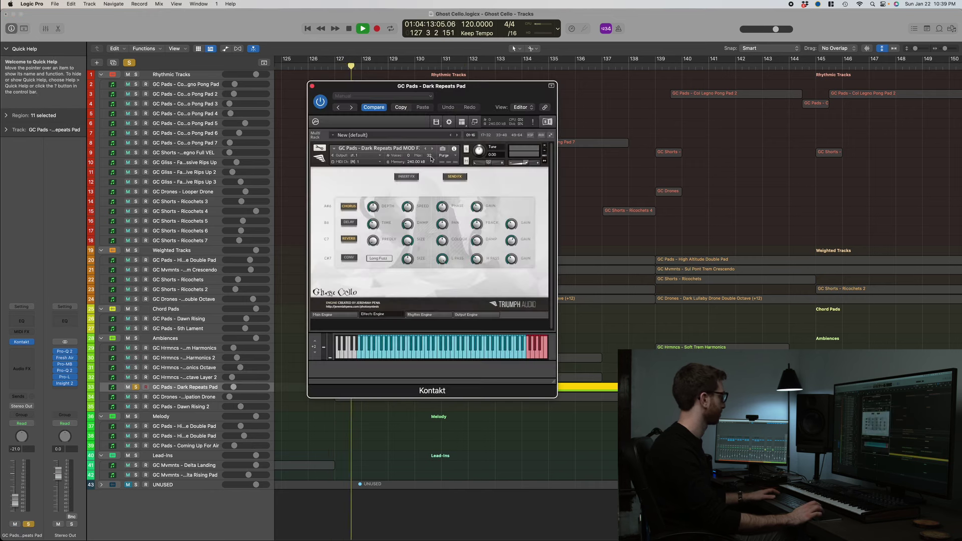
pyautogui.moveTo(561, 93); pyautogui.dragTo(623, 88)
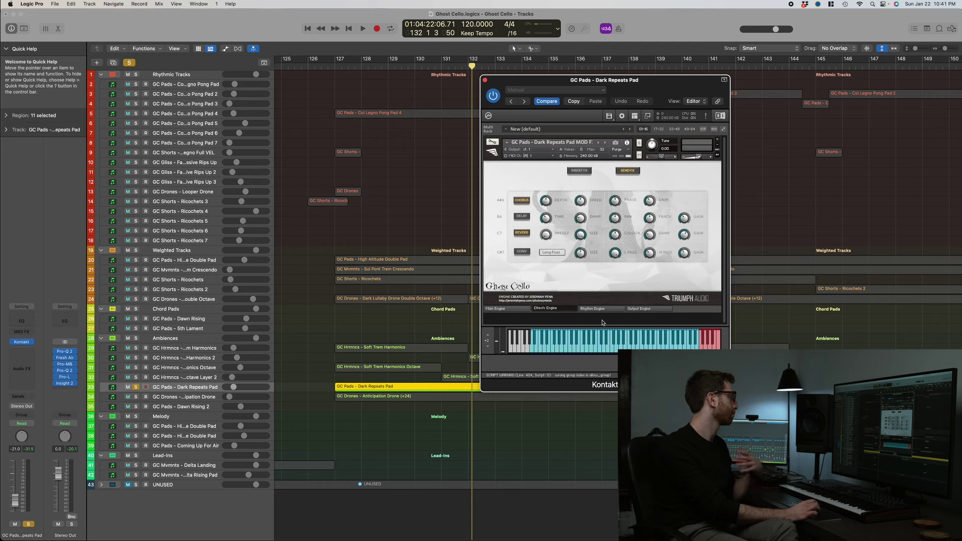
pyautogui.click(640, 309)
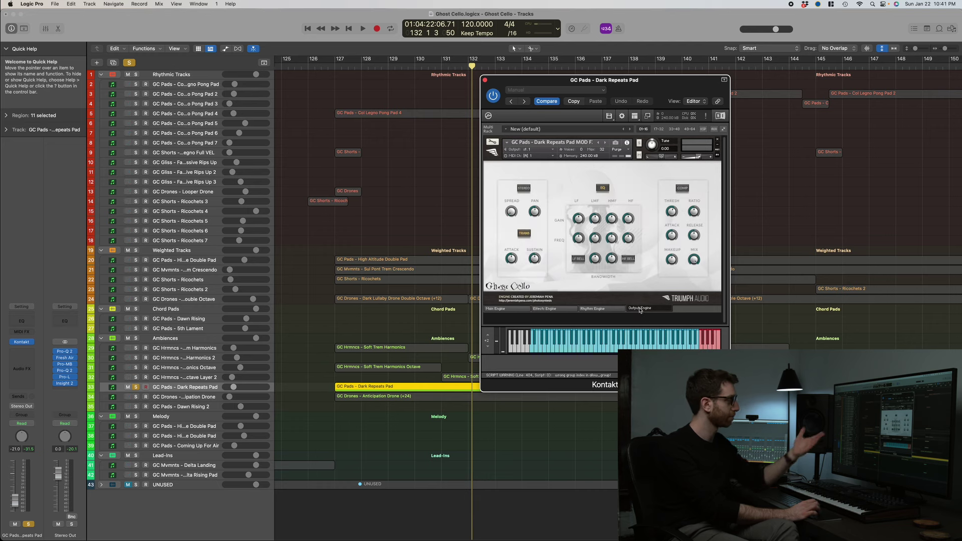
pyautogui.click(501, 310)
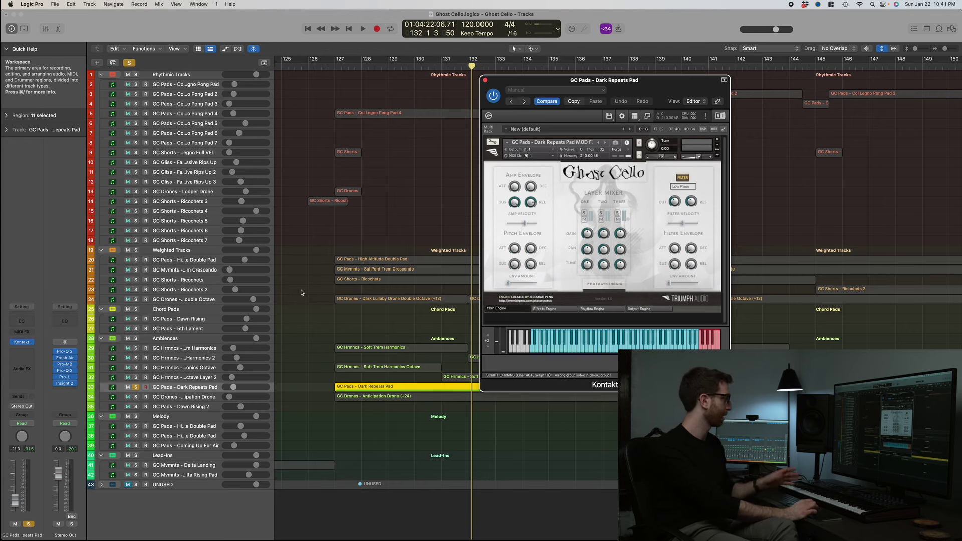
# Solo GC Drones - Anticipation Drone and replace the Dark Repeats Pad window with its Kontakt window, clear of the region's start.
pyautogui.click(135, 397)
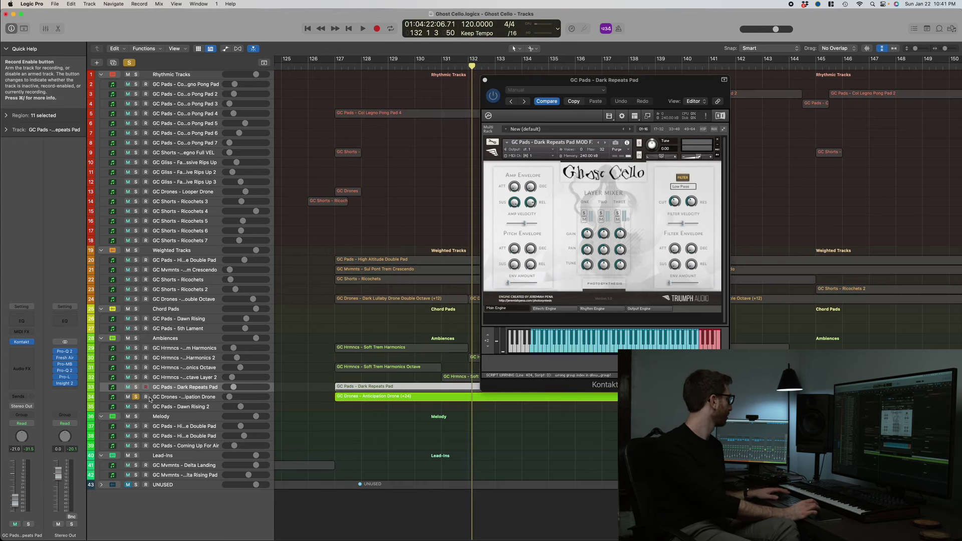
pyautogui.click(21, 342)
pyautogui.moveTo(538, 84); pyautogui.dragTo(422, 100)
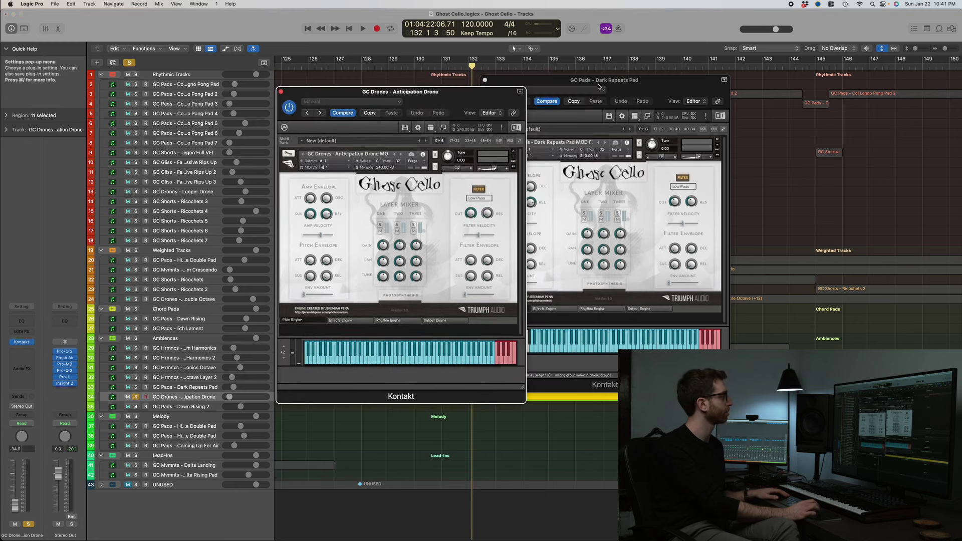
pyautogui.click(496, 80)
pyautogui.click(485, 80)
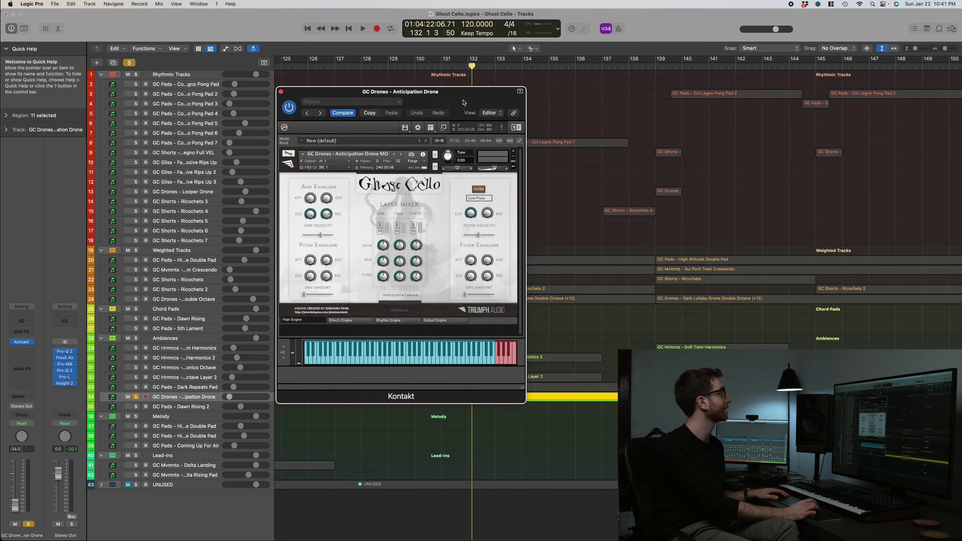
pyautogui.moveTo(485, 91); pyautogui.dragTo(763, 60)
# Audition the soloed Anticipation Drone from the middle of bar 126, stop playback, and hide its instrument window.
pyautogui.click(325, 67)
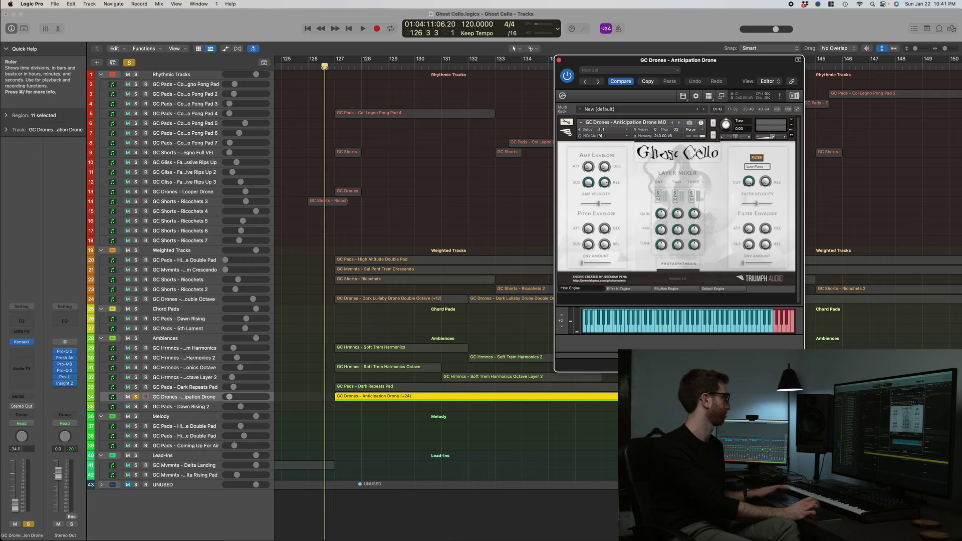
pyautogui.press('space')
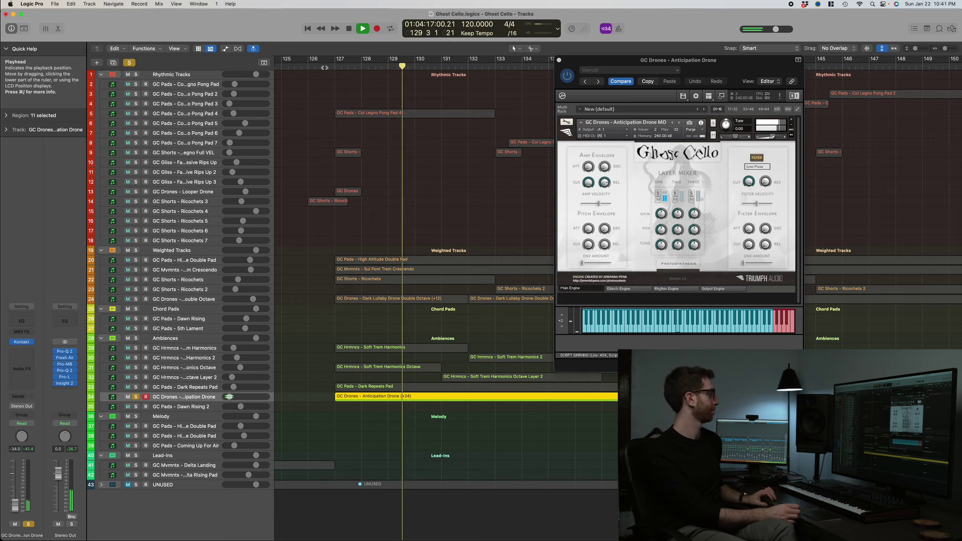
pyautogui.press('space')
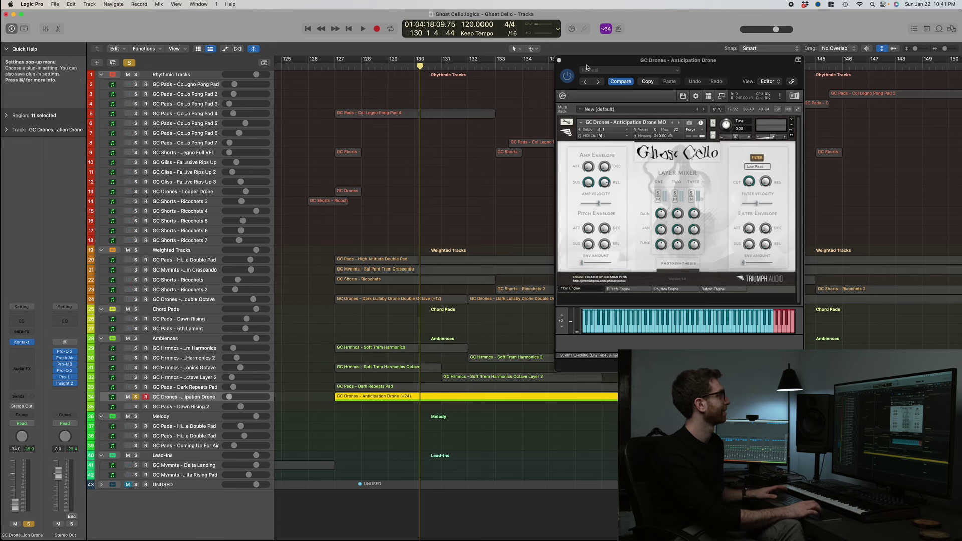
pyautogui.press('v')
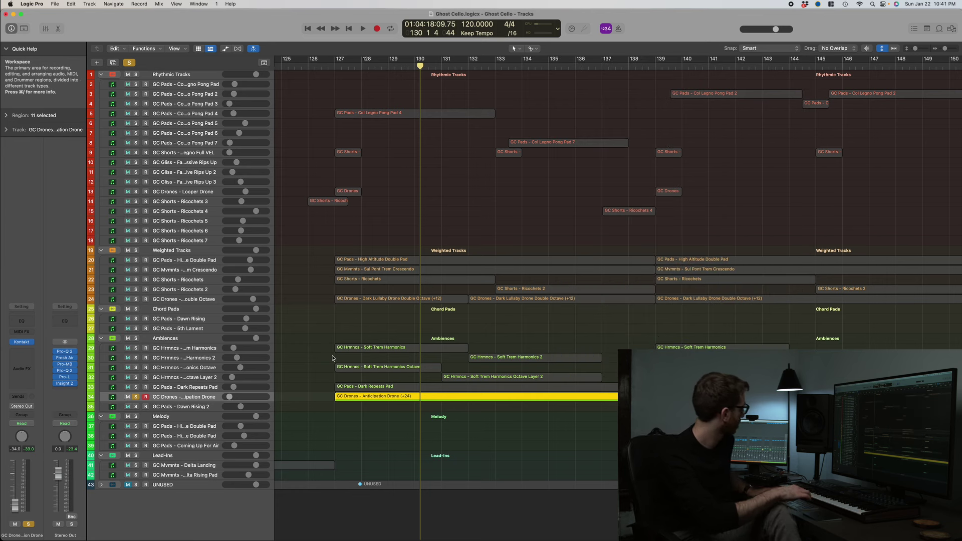
# Switch the solo to GC Pads - Dawn Rising 2, play it from bar 138 with its Kontakt Effects Engine page shown, and stop playback.
pyautogui.moveTo(135, 406); pyautogui.dragTo(135, 398)
pyautogui.click(135, 398)
pyautogui.click(637, 65)
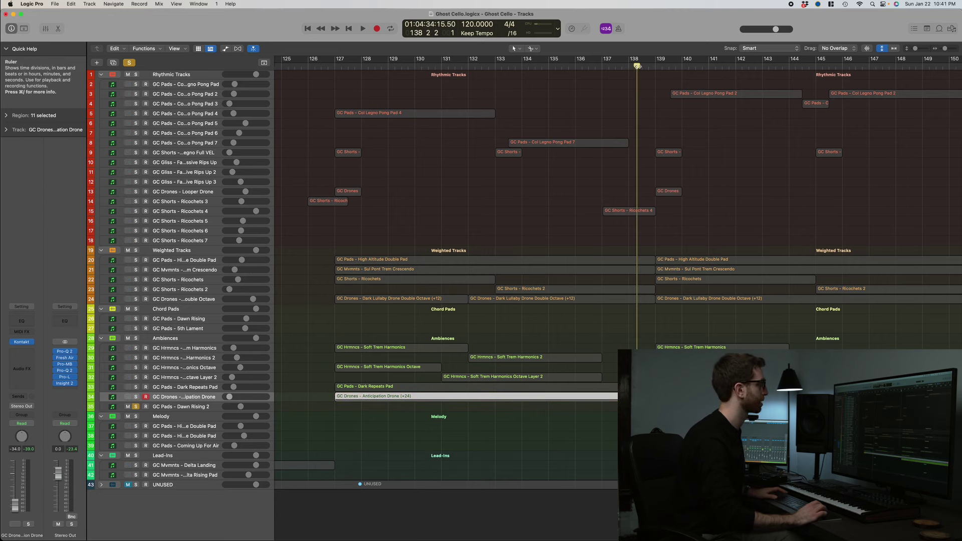
pyautogui.press('space')
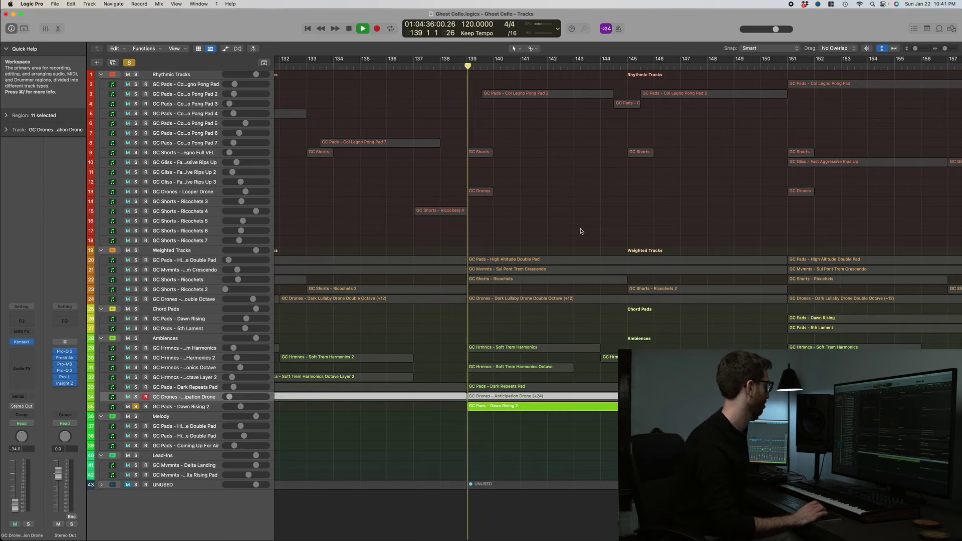
pyautogui.click(181, 410)
pyautogui.press('v')
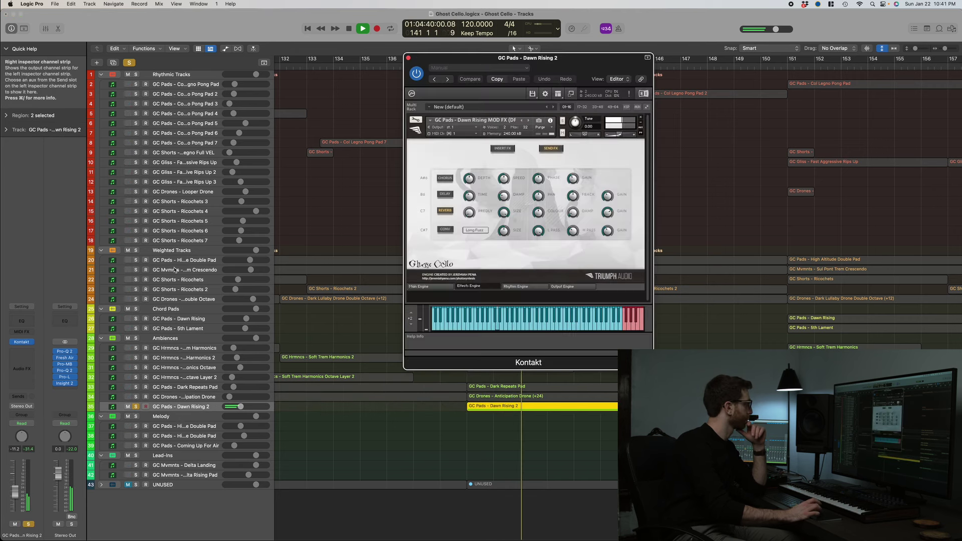
pyautogui.press('space')
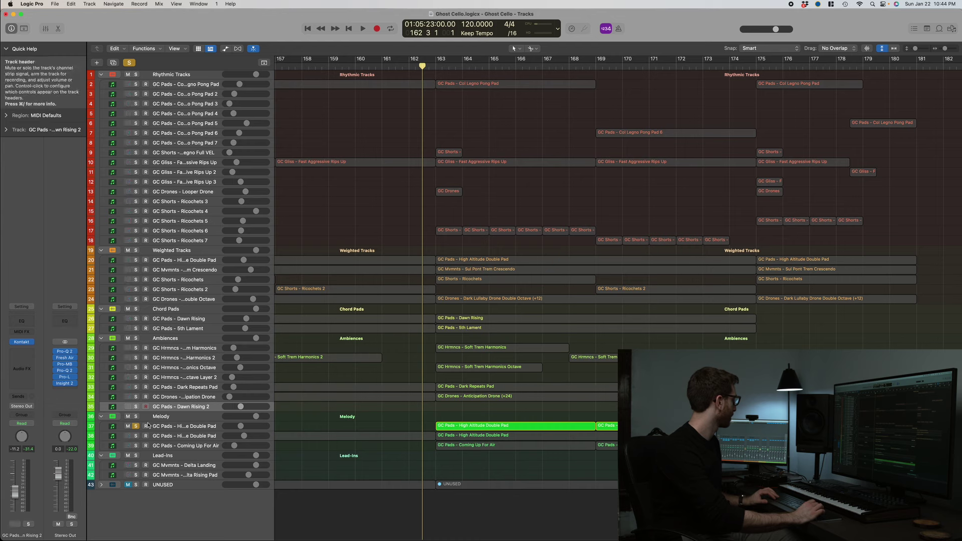
# Clear the solo on the Melody group's first High Altitude Double Pad track, and play the full arrangement from bar 150 to about bar 156.
pyautogui.click(135, 426)
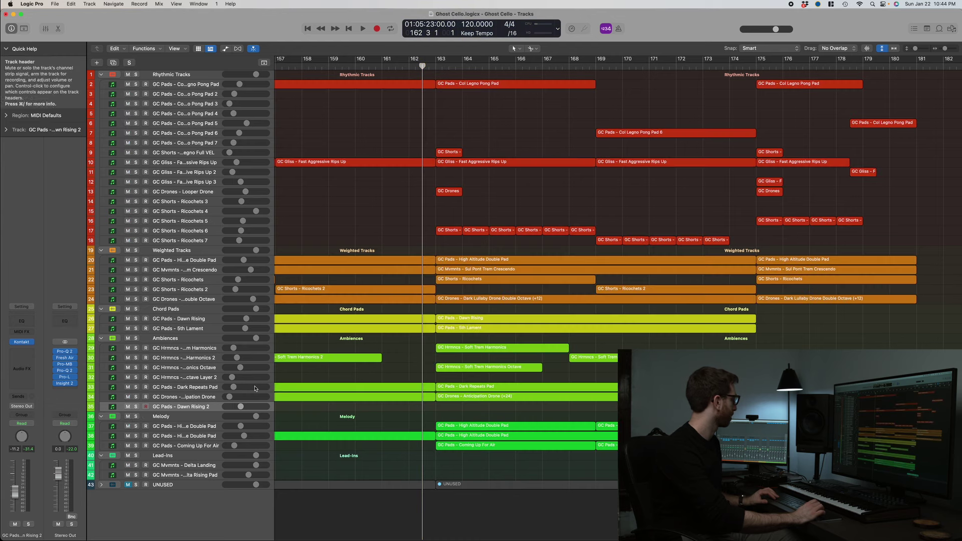
pyautogui.hscroll(-3, 330, 365)
pyautogui.hscroll(-5, 329, 366)
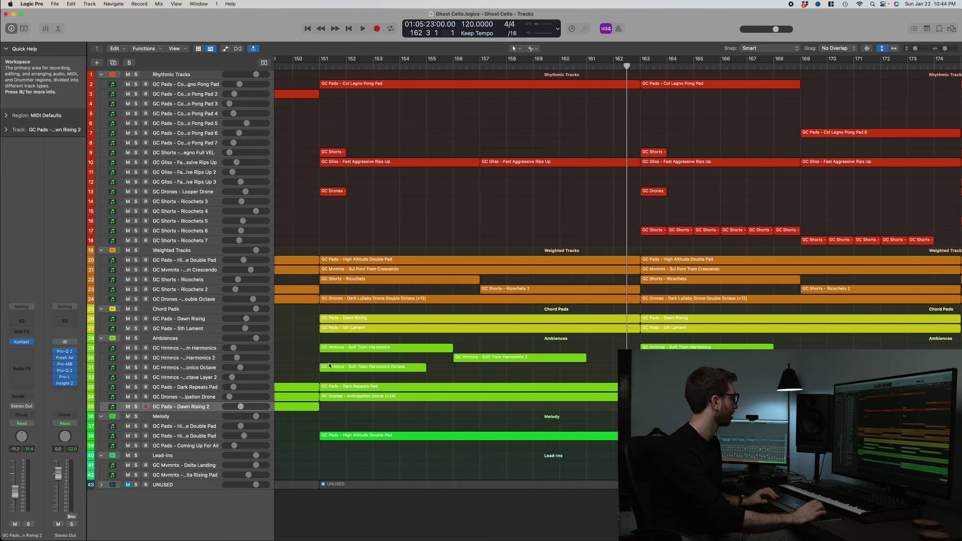
pyautogui.click(294, 65)
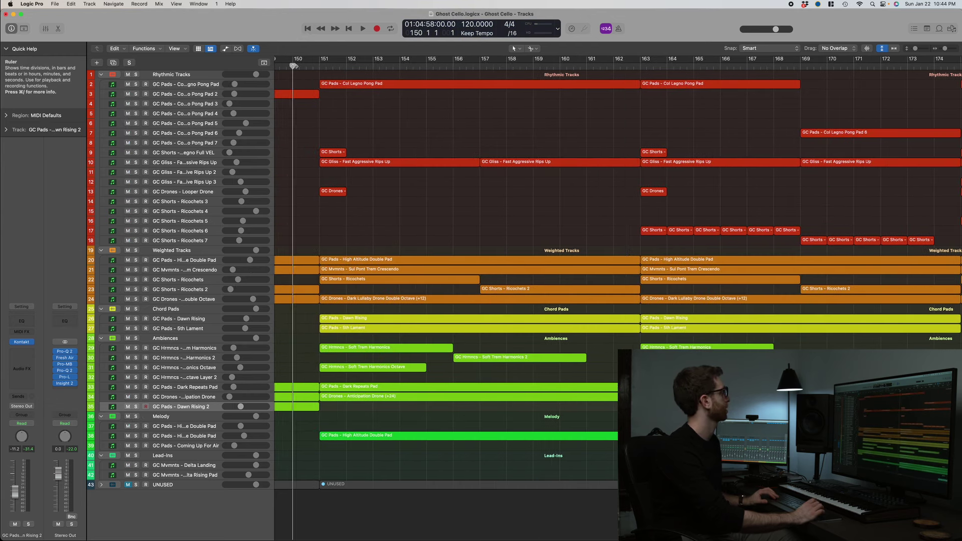
pyautogui.press('space')
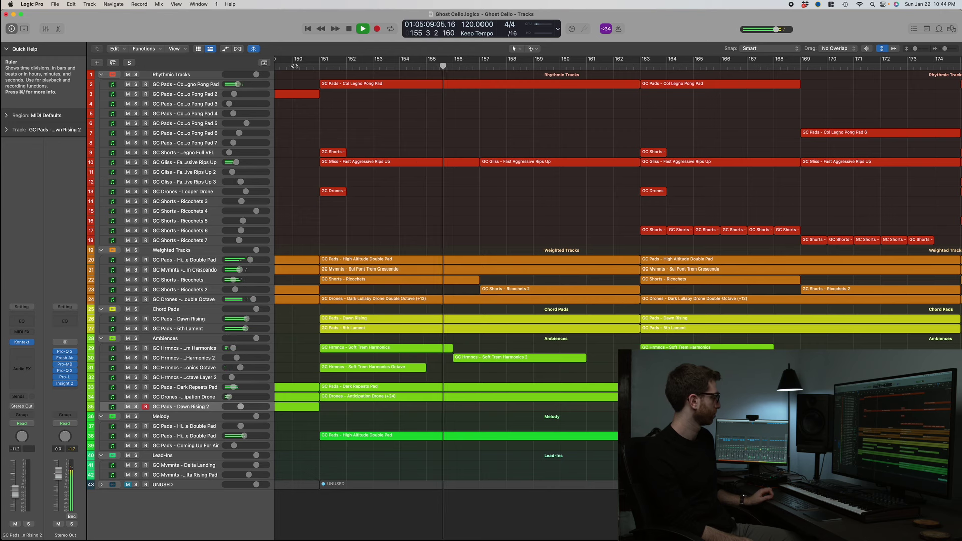
pyautogui.press('space')
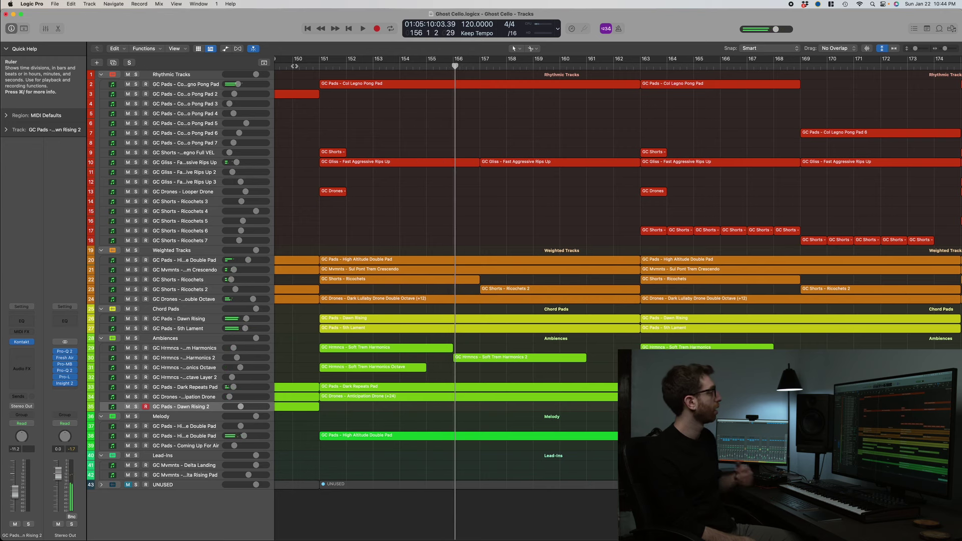
pyautogui.press('super+Left')
pyautogui.press('super+Left')
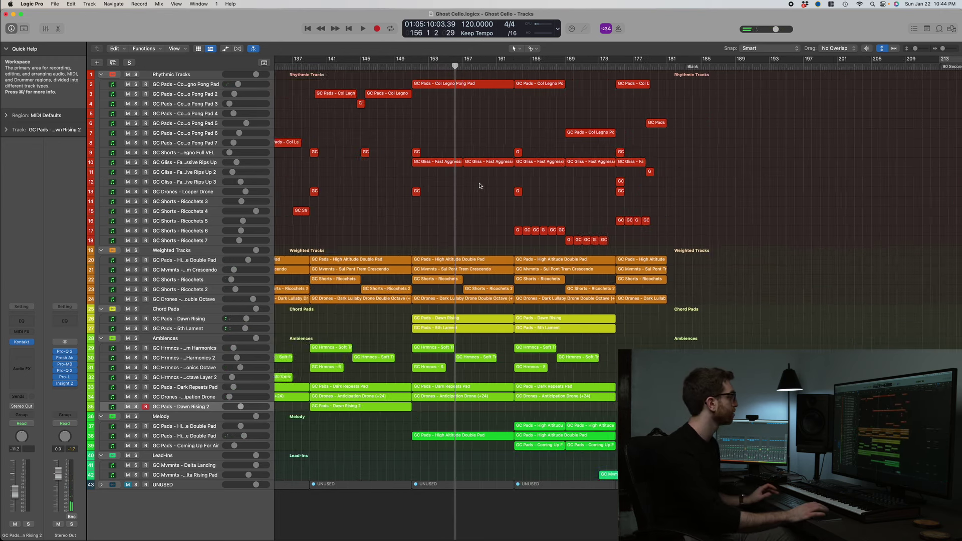
# Solo only GC Gliss - Fast Aggressive Rips Up and play it from bar 150.
pyautogui.hscroll(-5, 479, 186)
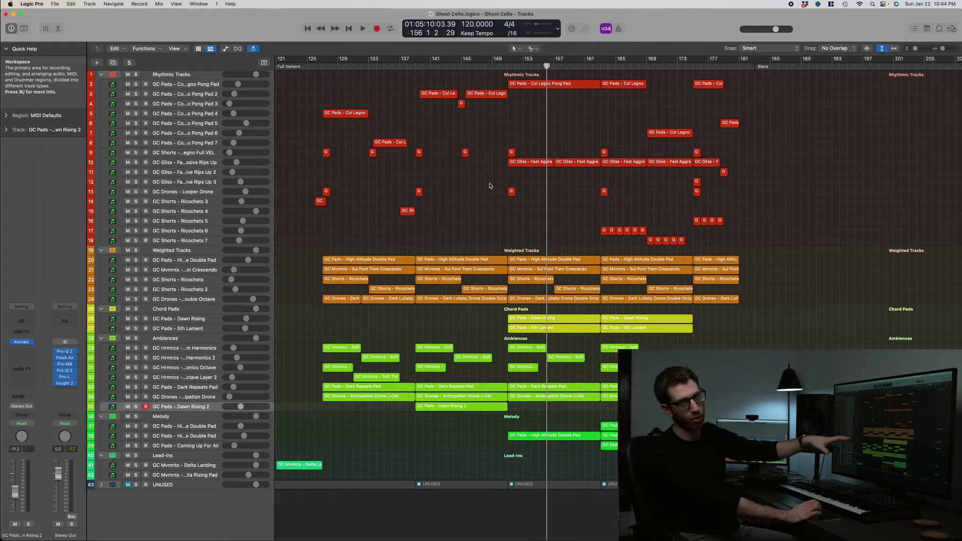
pyautogui.press('super+Right')
pyautogui.press('super+Right')
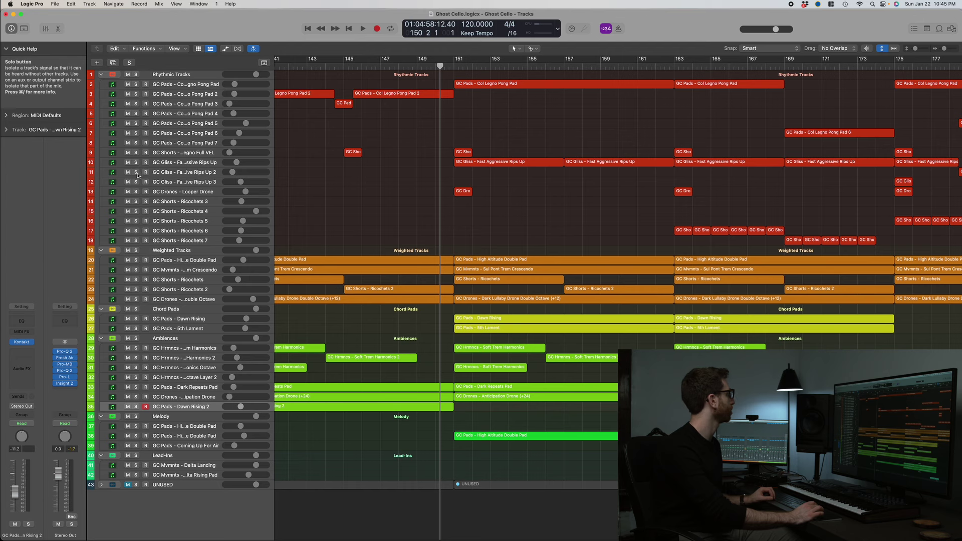
pyautogui.click(136, 172)
pyautogui.click(135, 162)
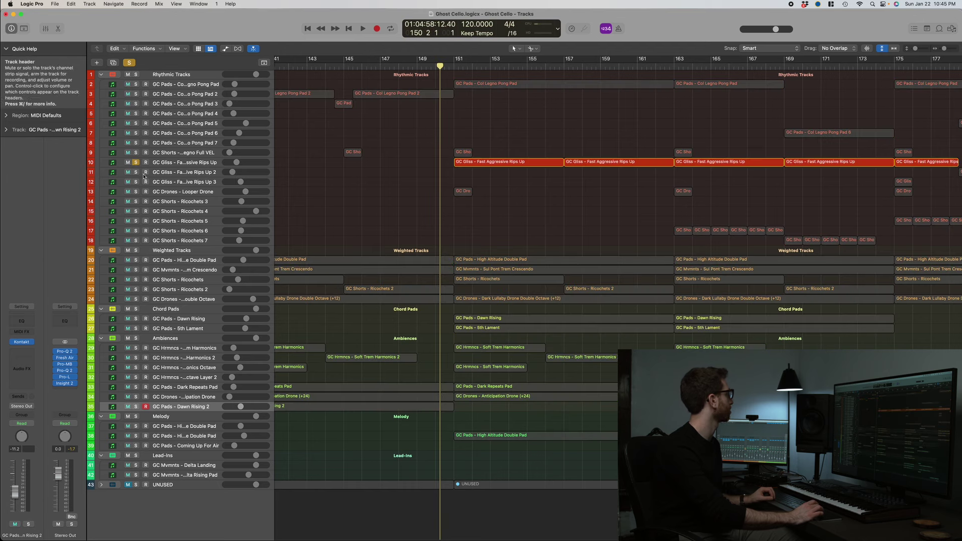
pyautogui.click(136, 172)
pyautogui.press('space')
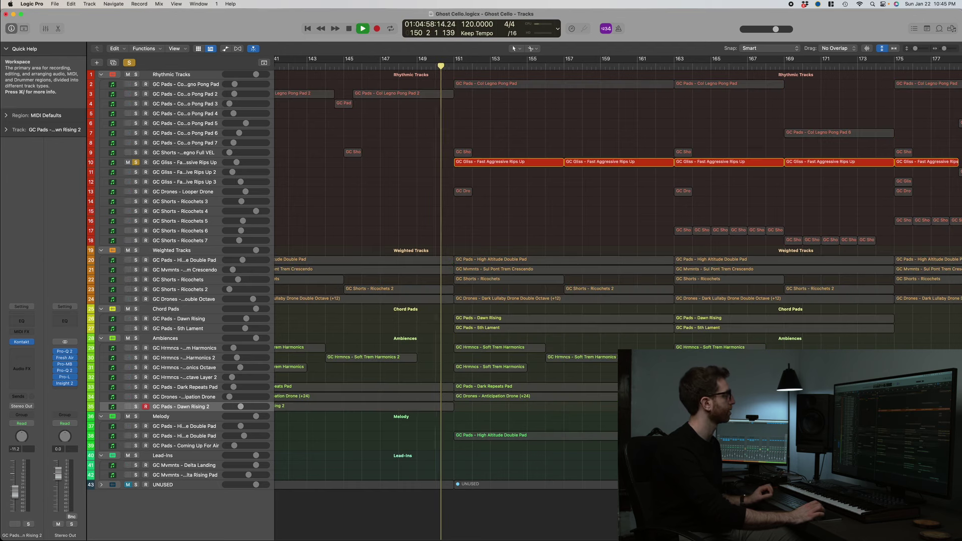
pyautogui.press('super+Right')
pyautogui.press('super+Right')
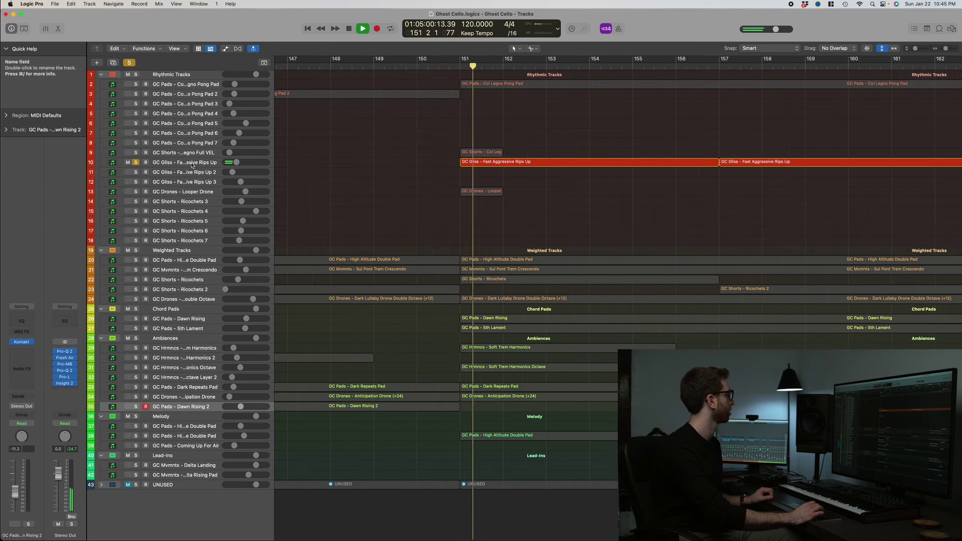
# Show the Kontakt window for Fast Aggressive Rips Up, move it clear of the track headers, and pause and resume playback around bar 153.
pyautogui.click(440, 162)
pyautogui.press('v')
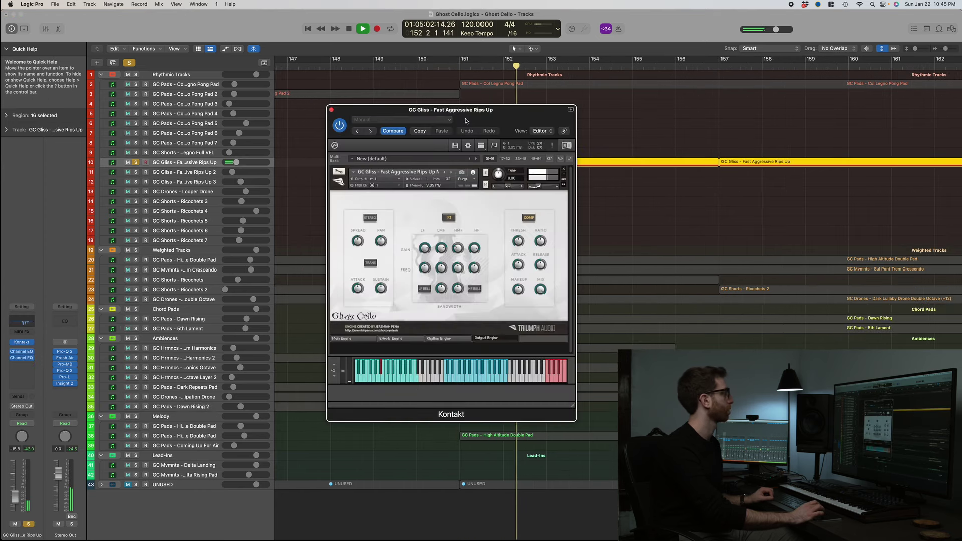
pyautogui.moveTo(467, 121); pyautogui.dragTo(551, 139)
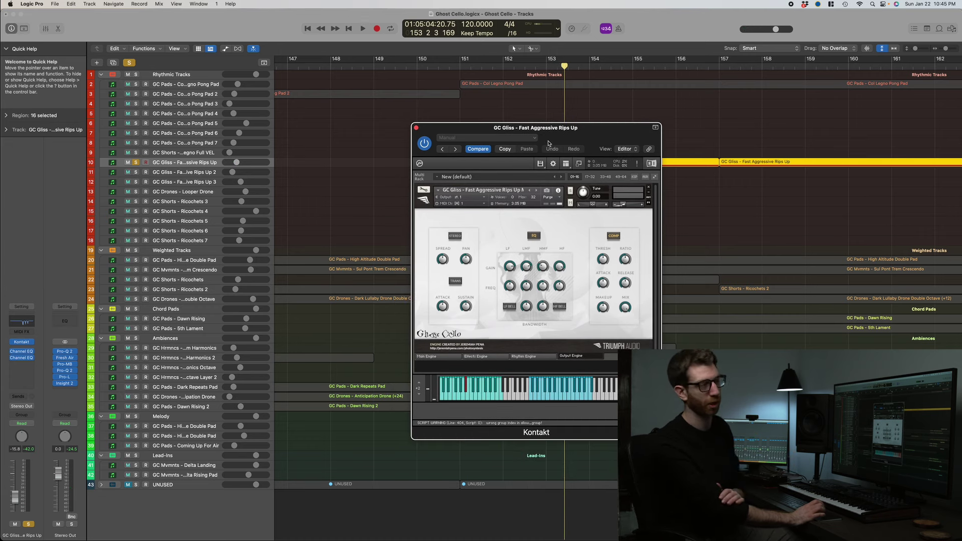
pyautogui.moveTo(548, 144); pyautogui.dragTo(542, 113)
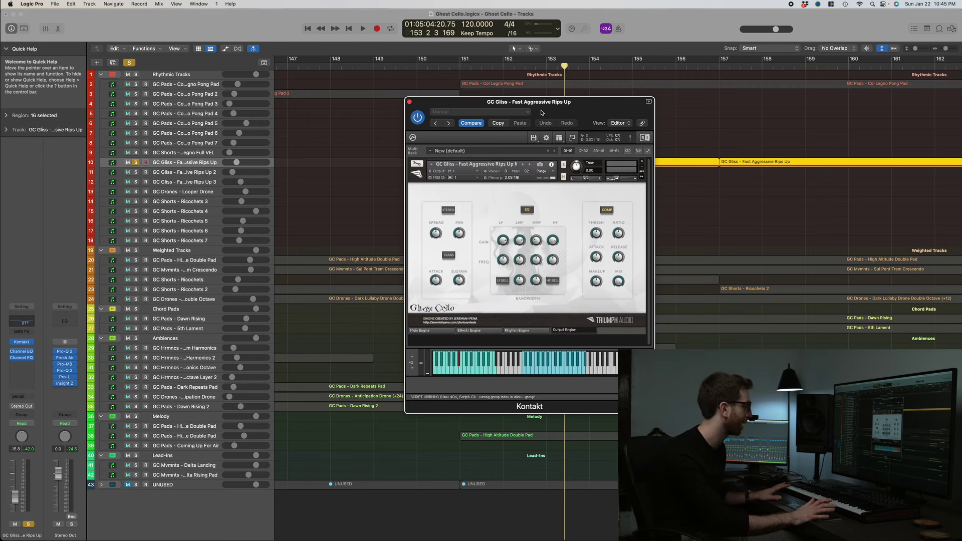
pyautogui.press('space')
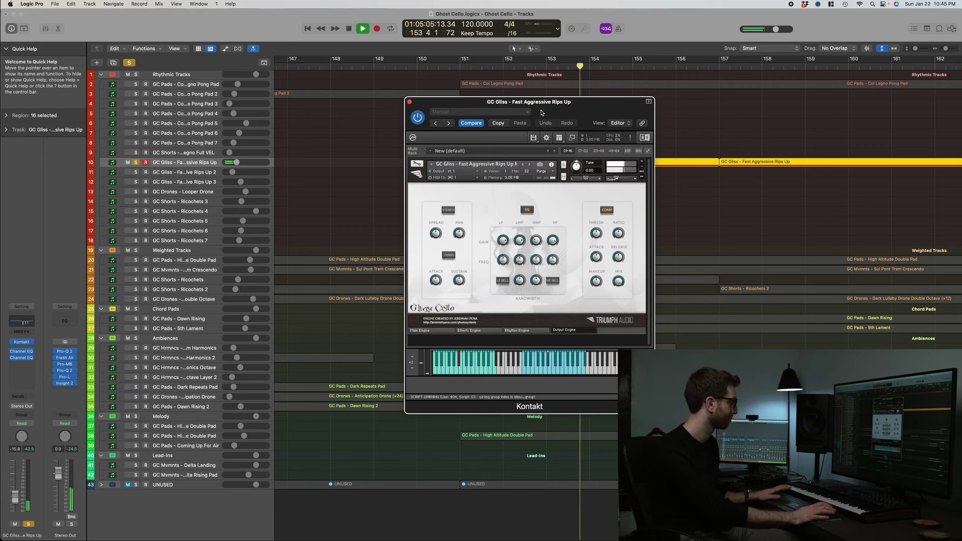
# Review the instrument's Main Engine, Output Engine and Effects Engine pages, including both its Insert FX and Send FX sections.
pyautogui.click(424, 330)
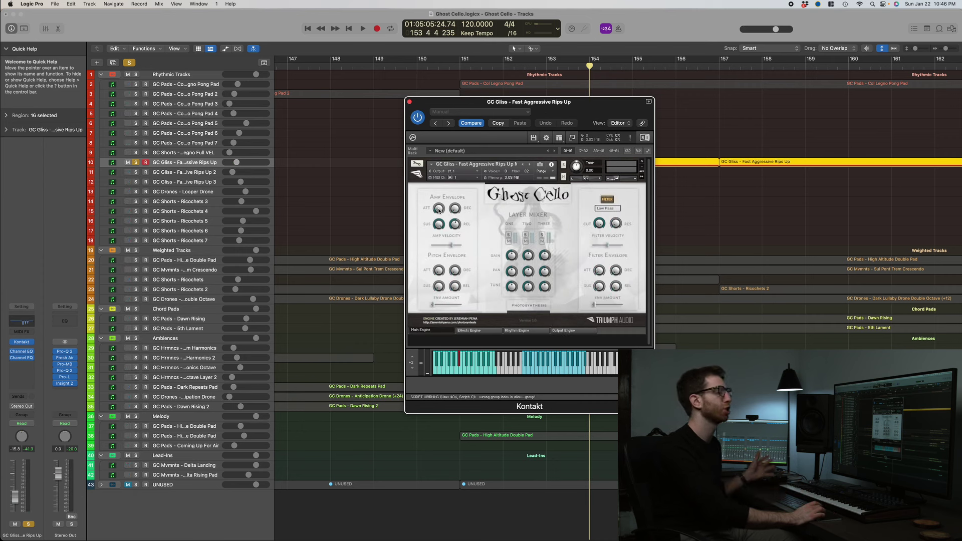
pyautogui.click(483, 331)
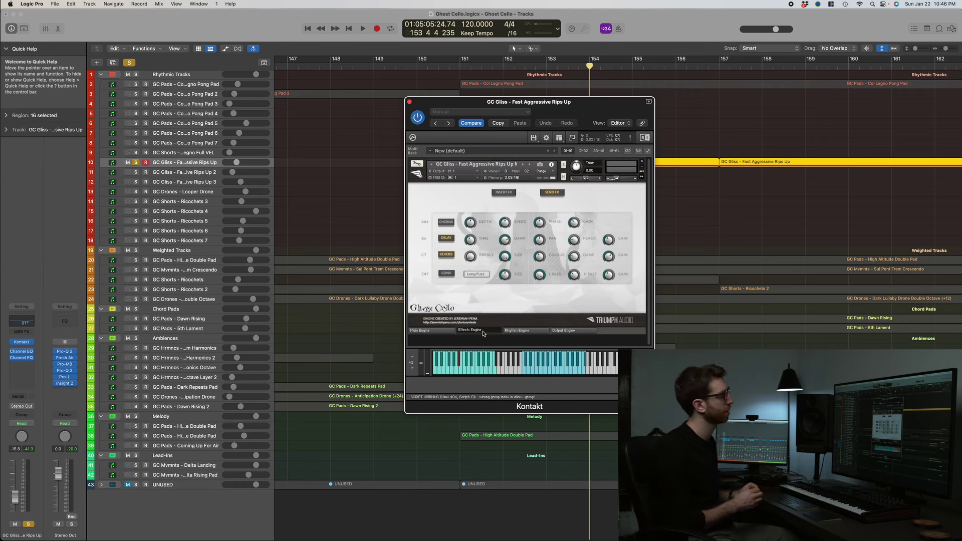
pyautogui.click(562, 331)
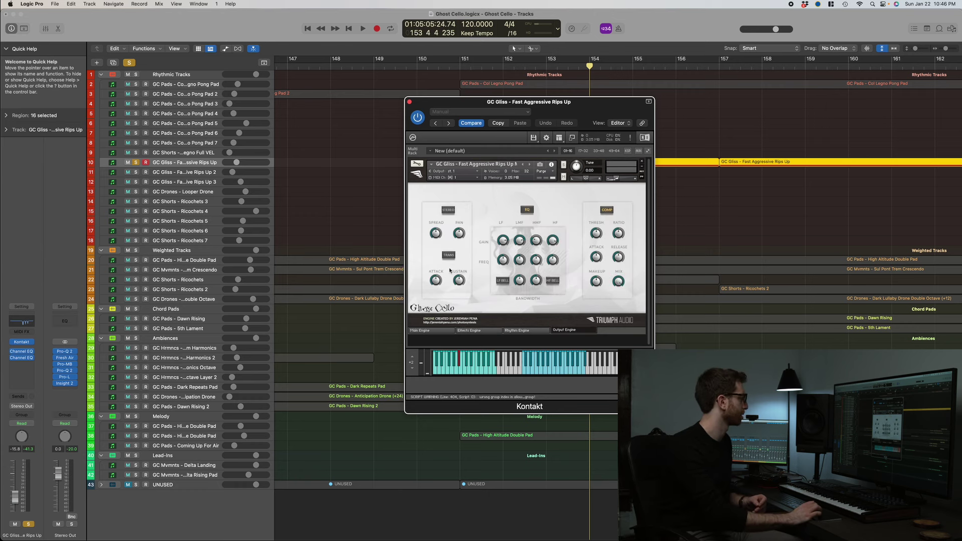
pyautogui.click(484, 331)
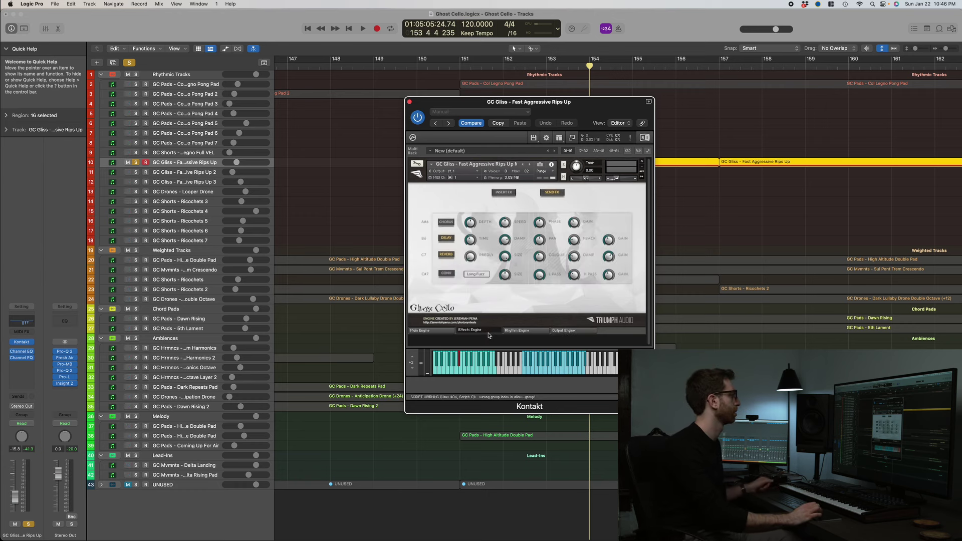
pyautogui.click(503, 192)
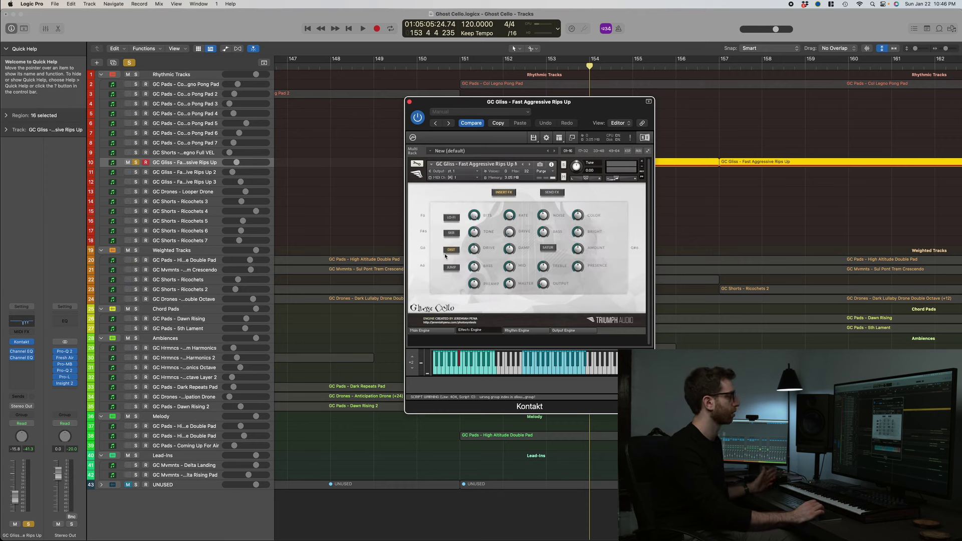
pyautogui.click(553, 193)
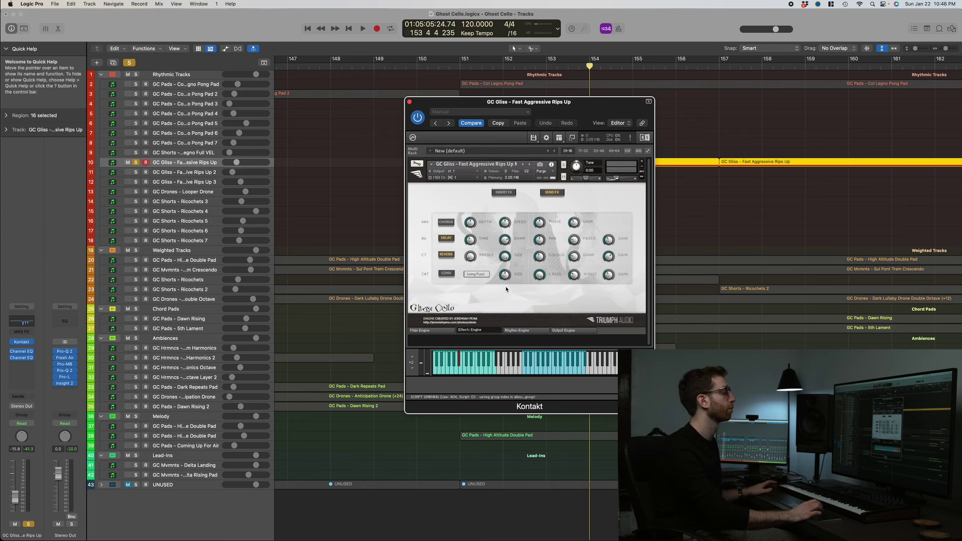
# Show the Output Engine page and play the soloed track while comparing its EQ off and on.
pyautogui.click(564, 330)
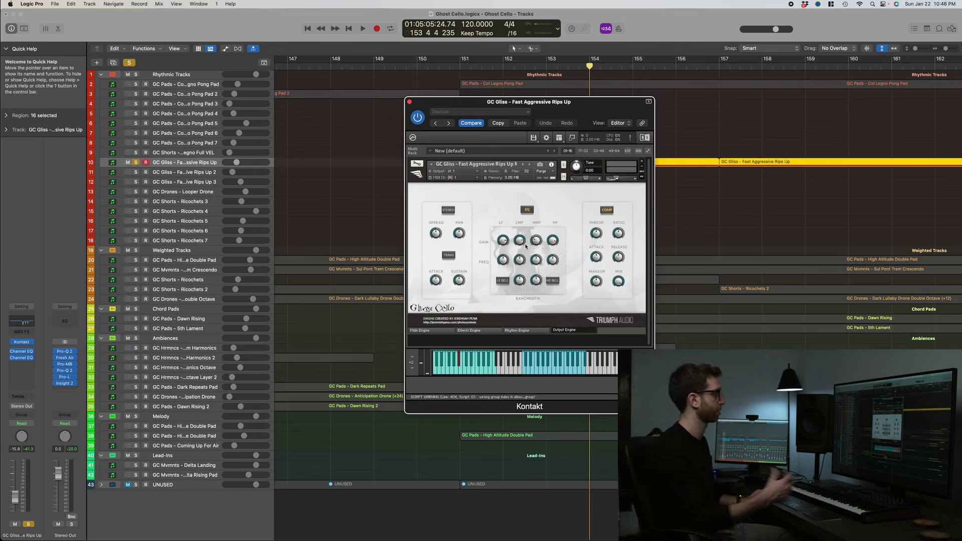
pyautogui.press('space')
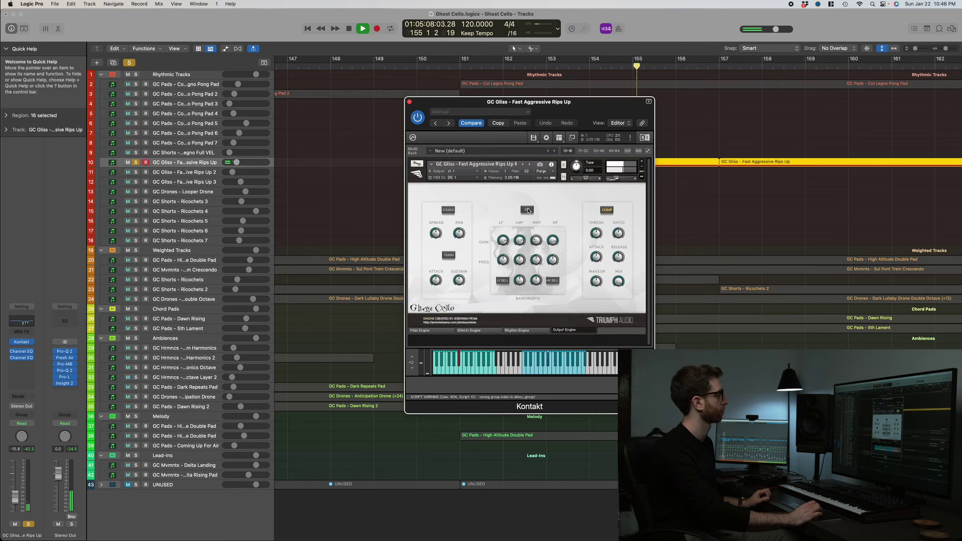
pyautogui.press('space')
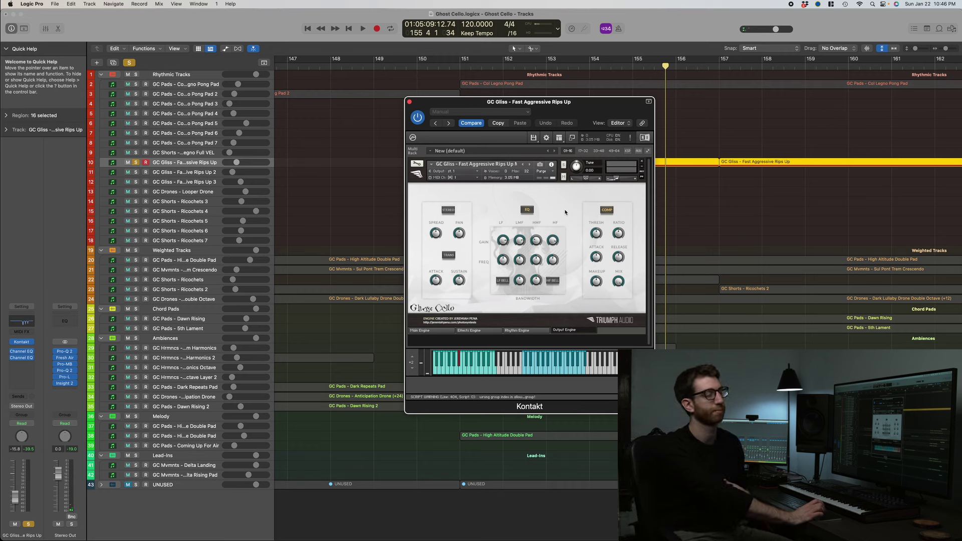
# Open both Channel EQs on the Fast Aggressive Rips Up track and arrange their windows to examine the curves.
pyautogui.click(23, 355)
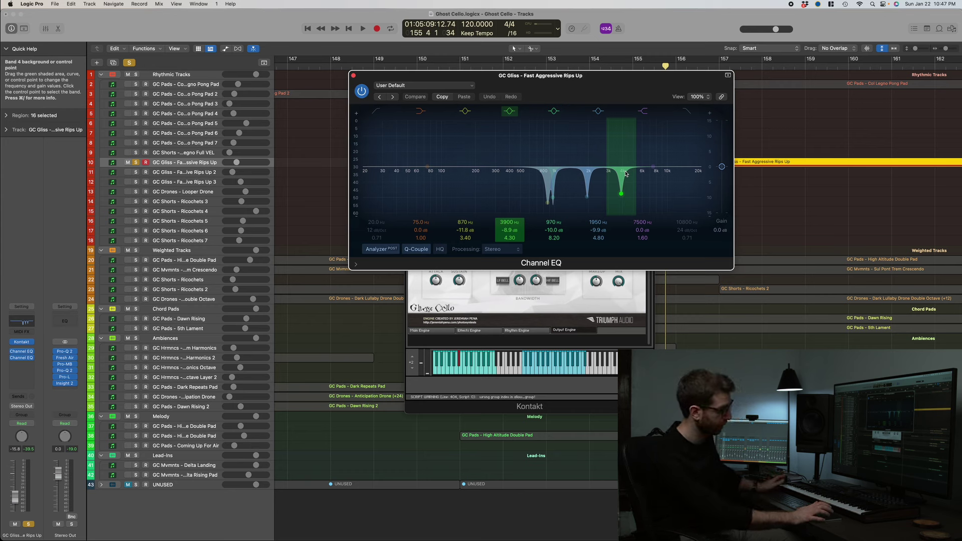
pyautogui.moveTo(391, 74); pyautogui.dragTo(389, 106)
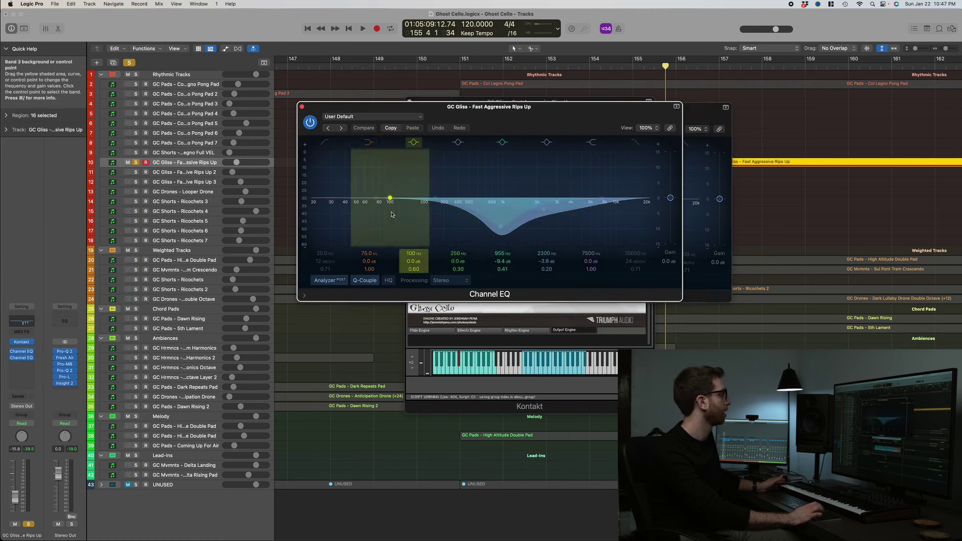
pyautogui.moveTo(385, 218); pyautogui.dragTo(504, 228)
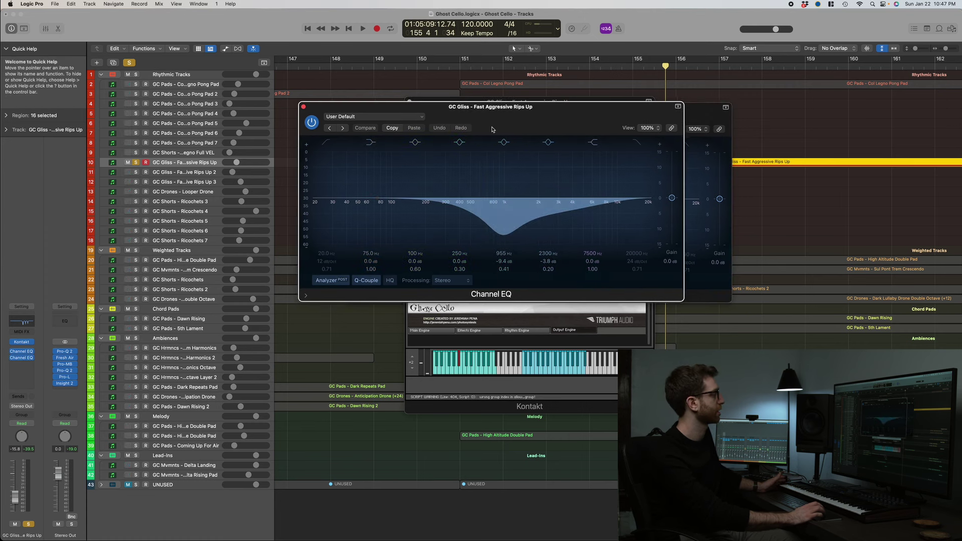
pyautogui.moveTo(314, 124); pyautogui.dragTo(388, 118)
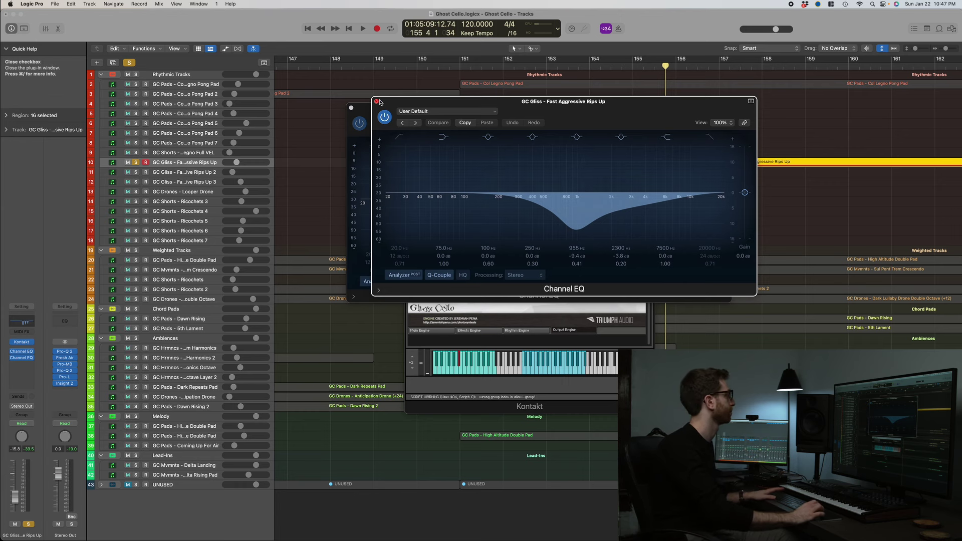
# Bypass and re-enable the Channel EQ with the broad 955 Hz cut during playback, and stop around bar 157.
pyautogui.click(385, 119)
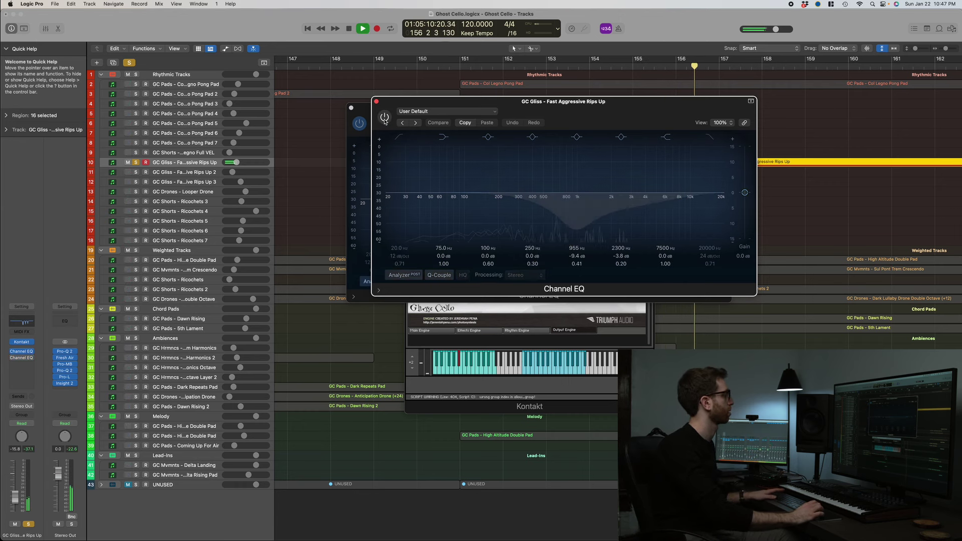
pyautogui.click(384, 119)
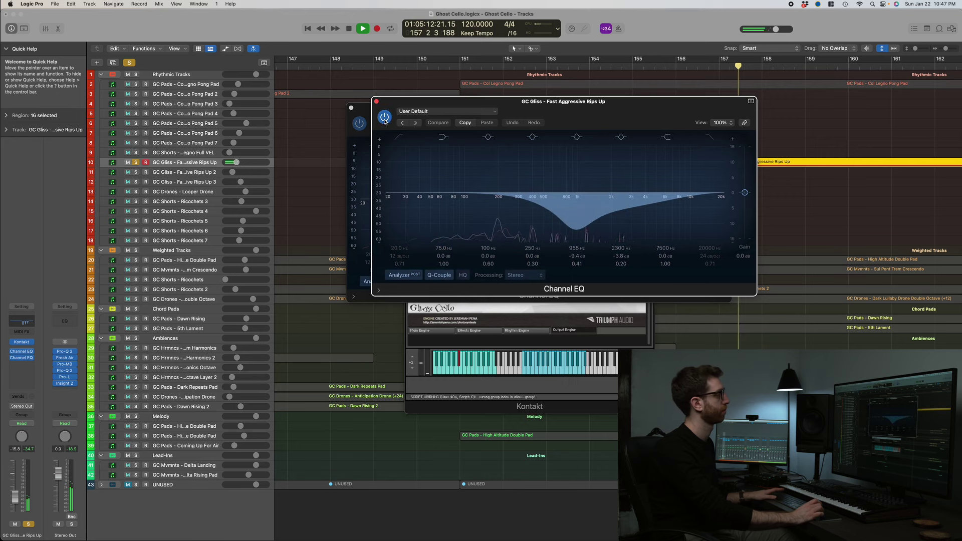
pyautogui.press('space')
# Close both Channel EQ windows and the Kontakt window of Fast Aggressive Rips Up.
pyautogui.click(376, 103)
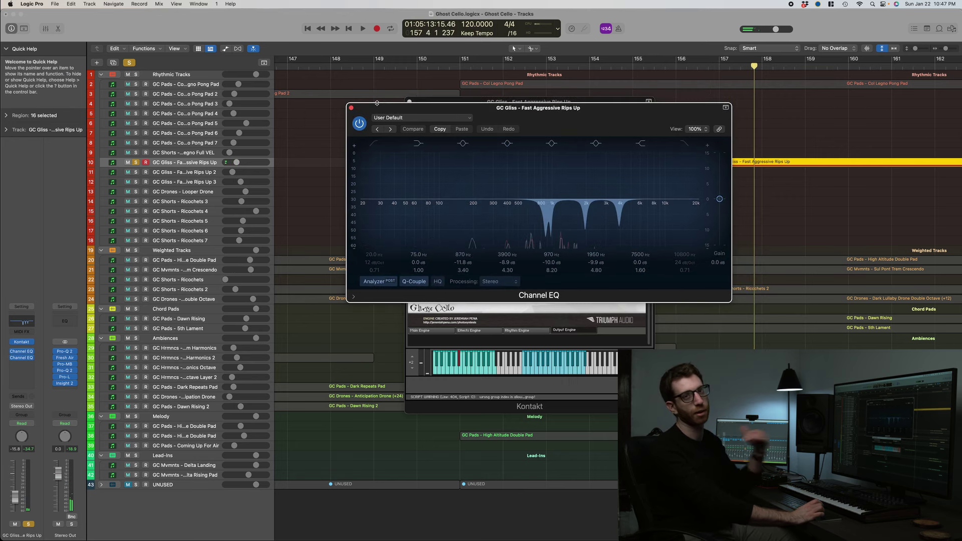
pyautogui.click(350, 109)
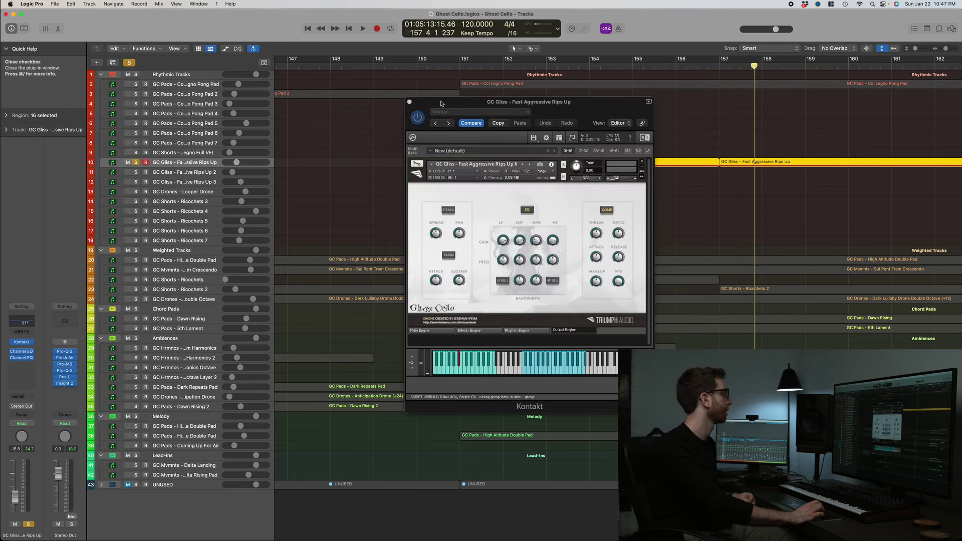
pyautogui.moveTo(436, 102); pyautogui.dragTo(416, 102)
pyautogui.click(388, 101)
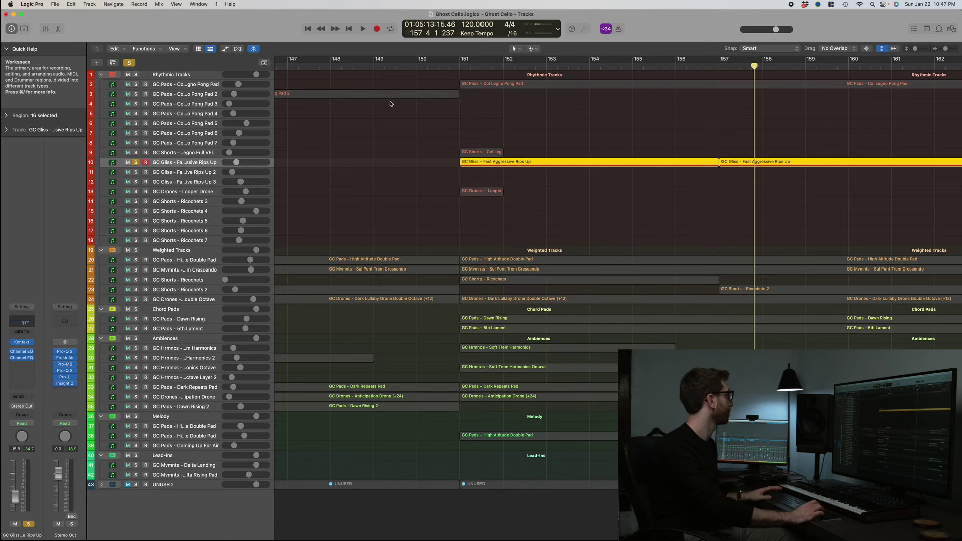
# Switch the solo to the Chord Pads track GC Pads - Dawn Rising, place the playhead just before bar 151, and open its Kontakt instrument.
pyautogui.press('s')
pyautogui.hscroll(3, 350, 139)
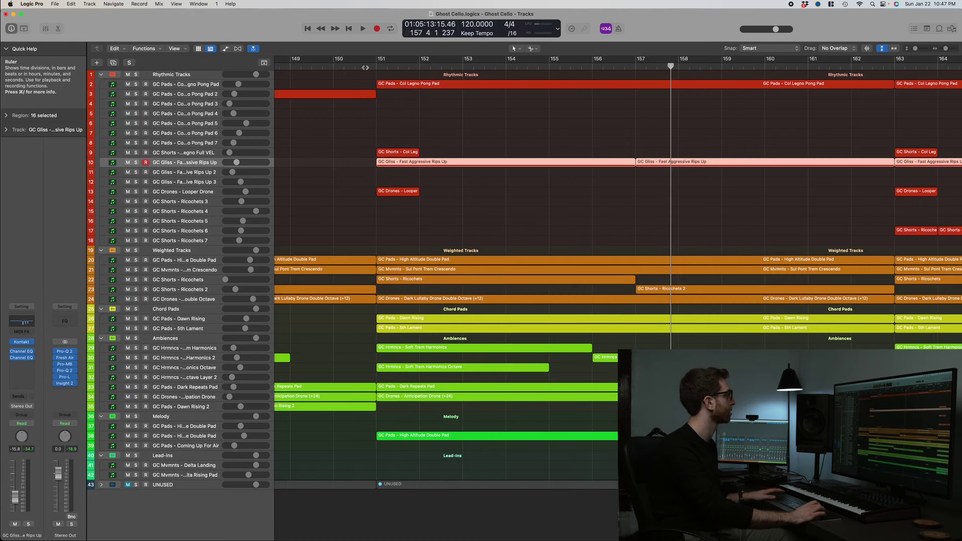
pyautogui.click(365, 67)
pyautogui.click(137, 319)
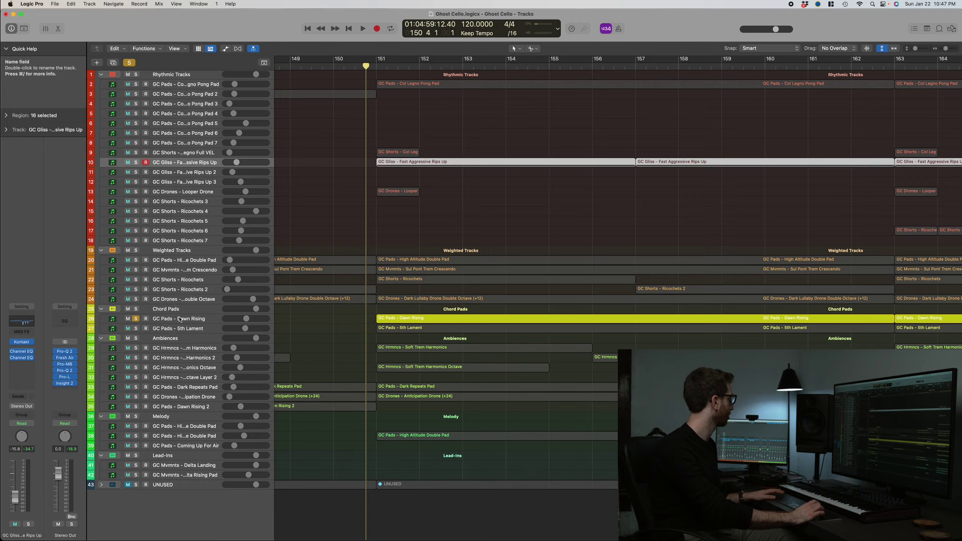
pyautogui.click(180, 319)
pyautogui.click(22, 342)
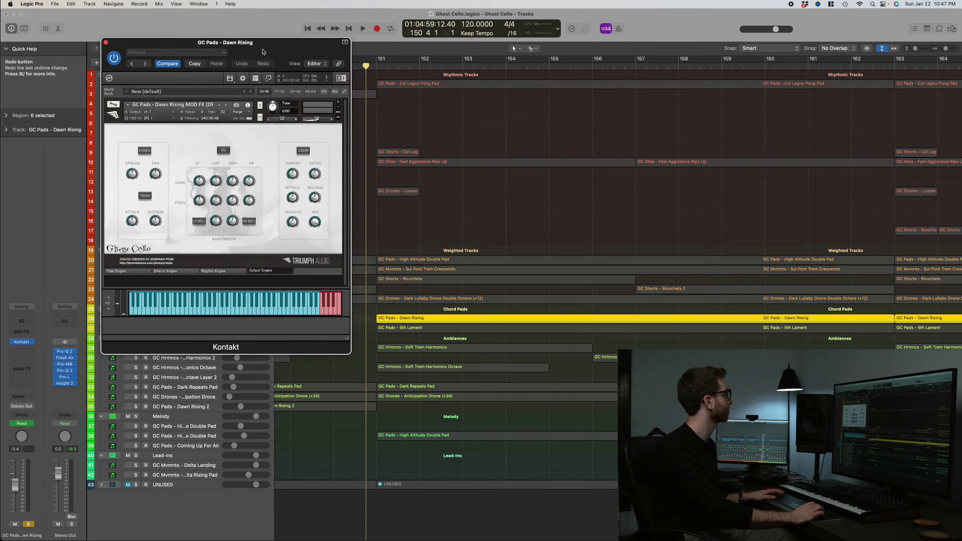
# Move the Dawn Rising instrument window clear of the region's start and play the soloed pad from the middle of bar 150.
pyautogui.moveTo(263, 51); pyautogui.dragTo(284, 33)
pyautogui.click(409, 66)
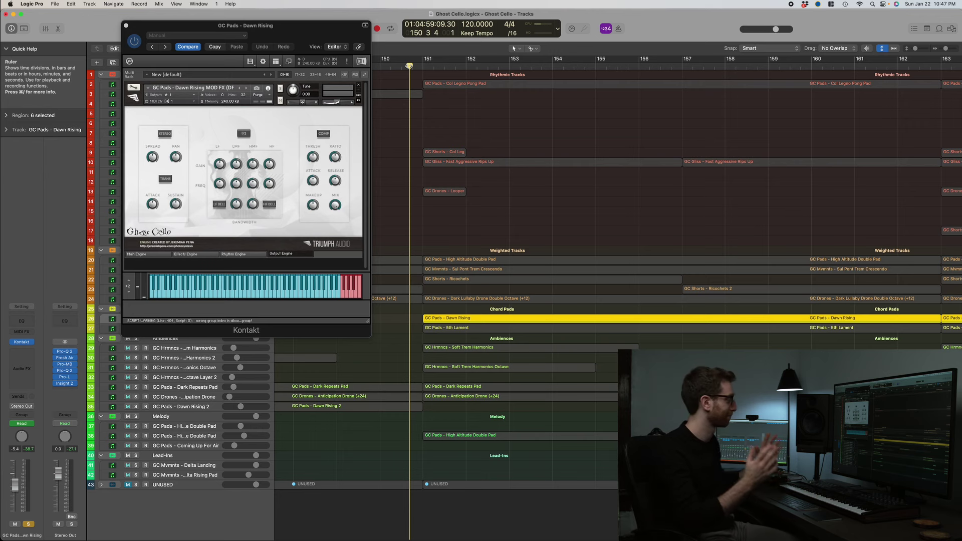
pyautogui.press('space')
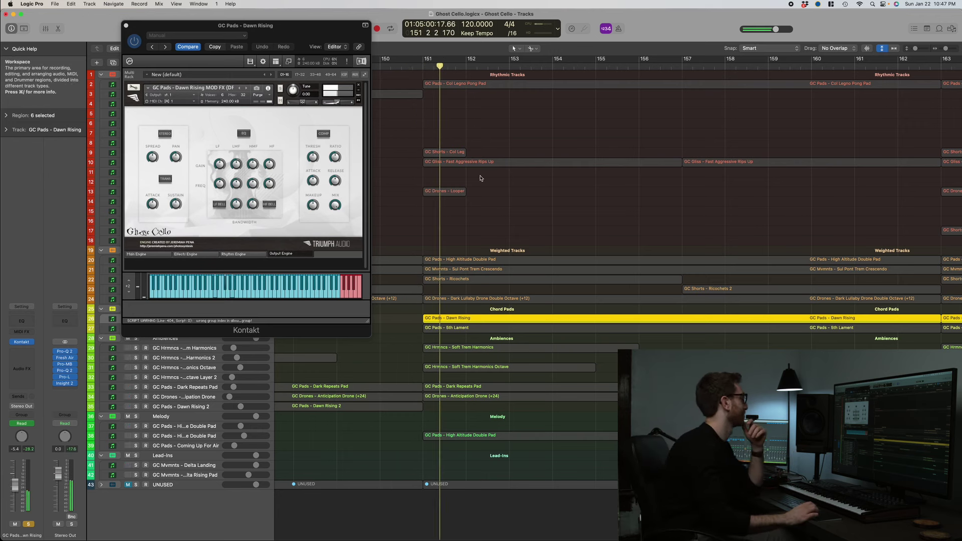
# Open the Dawn Rising region's notes in the Piano Roll, zoom in on bars 151 to 175, and reset playback to just before bar 151.
pyautogui.doubleClick(489, 319)
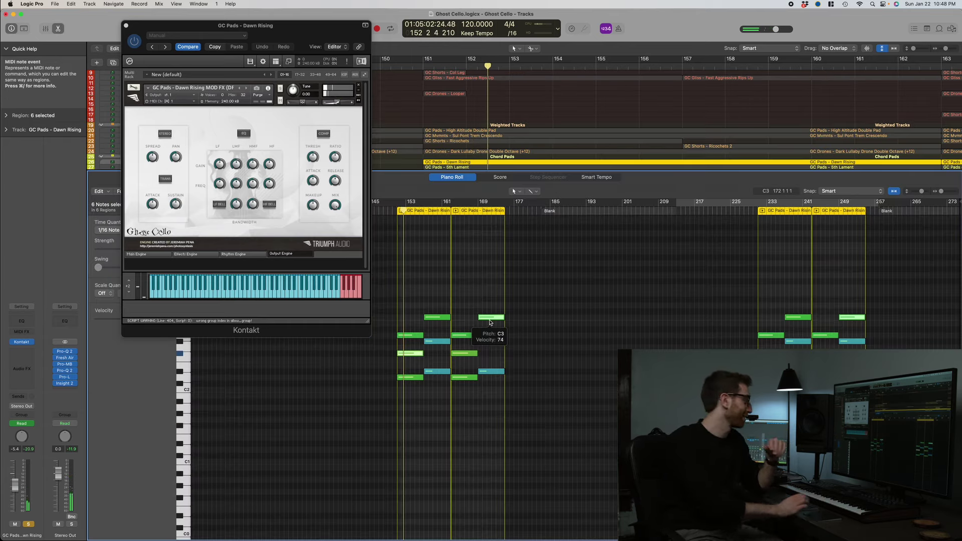
pyautogui.press('cmd+Right')
pyautogui.press('cmd+Right')
pyautogui.press('cmd+Right')
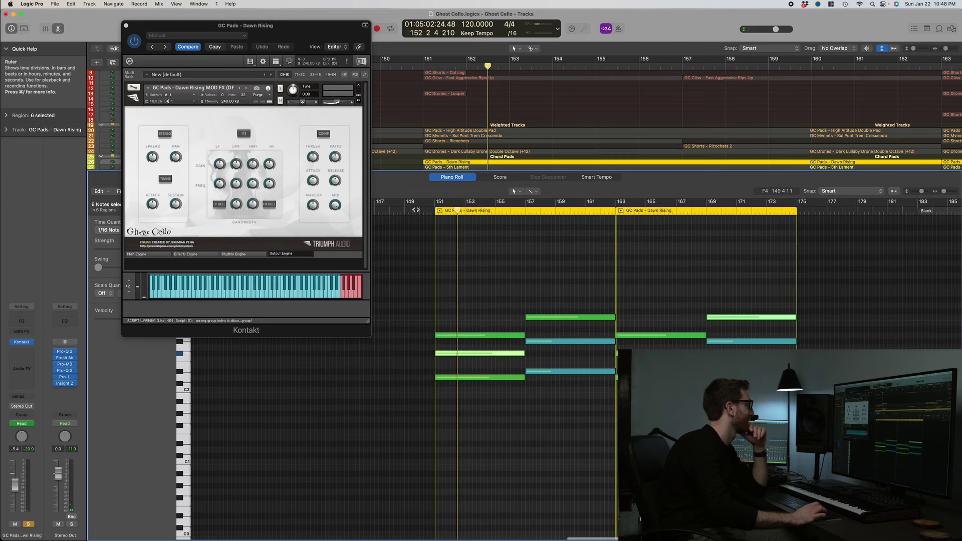
pyautogui.press('space')
pyautogui.press('space')
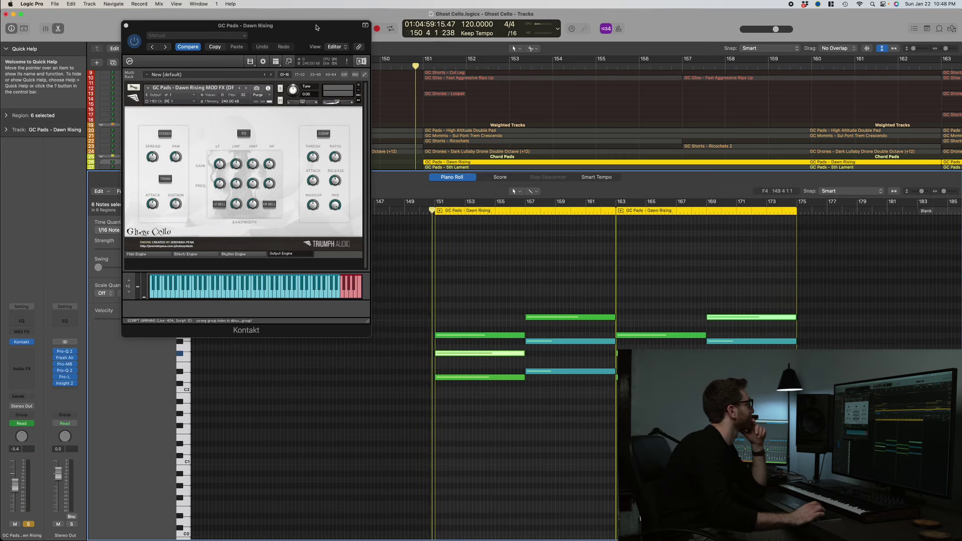
# During playback of the Dawn Rising pad, review its Kontakt Main Engine page and the Effects Engine's send and insert FX.
pyautogui.moveTo(317, 31); pyautogui.dragTo(504, 58)
pyautogui.click(330, 282)
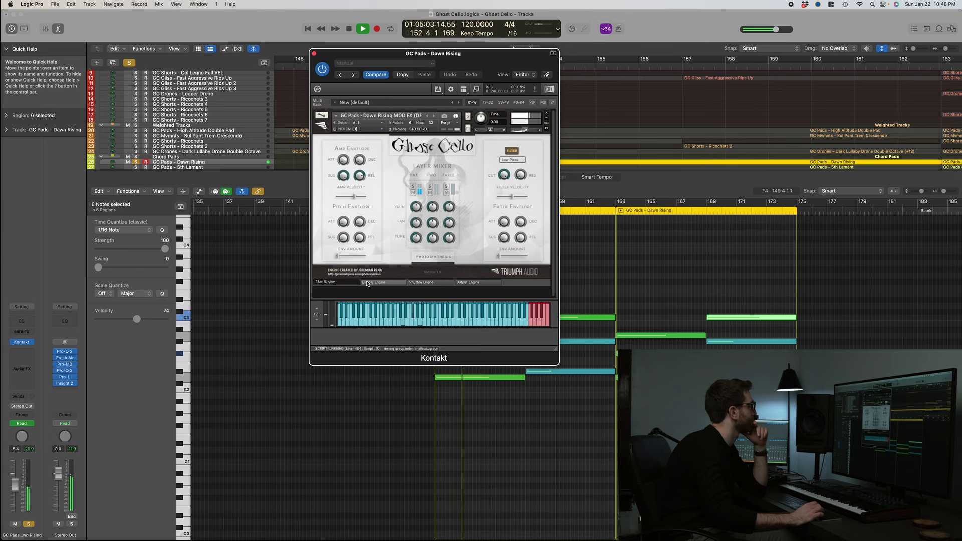
pyautogui.click(367, 282)
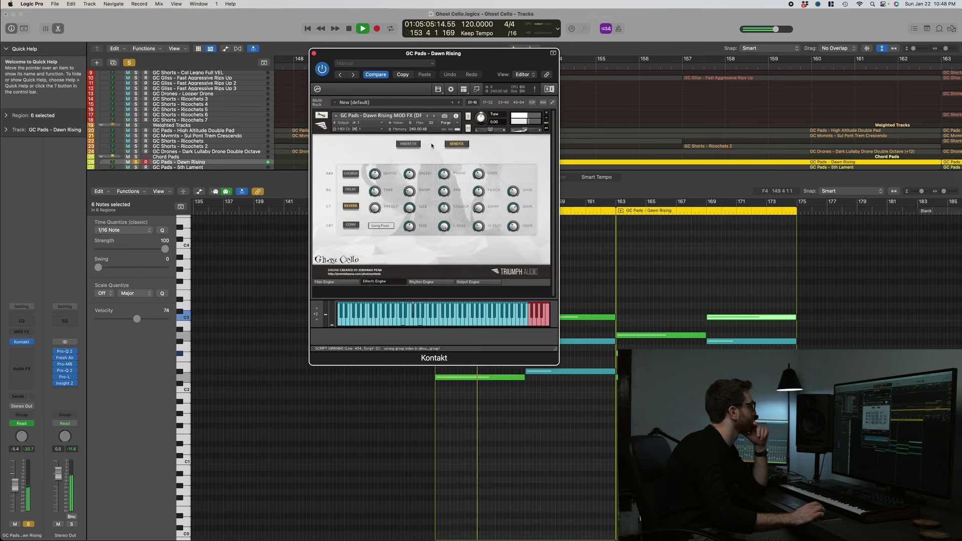
pyautogui.click(453, 145)
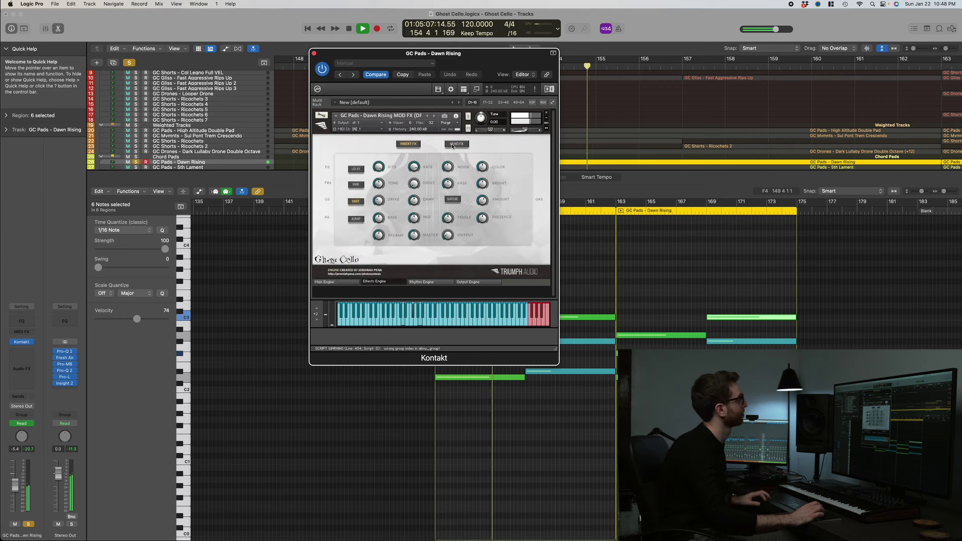
pyautogui.press('space')
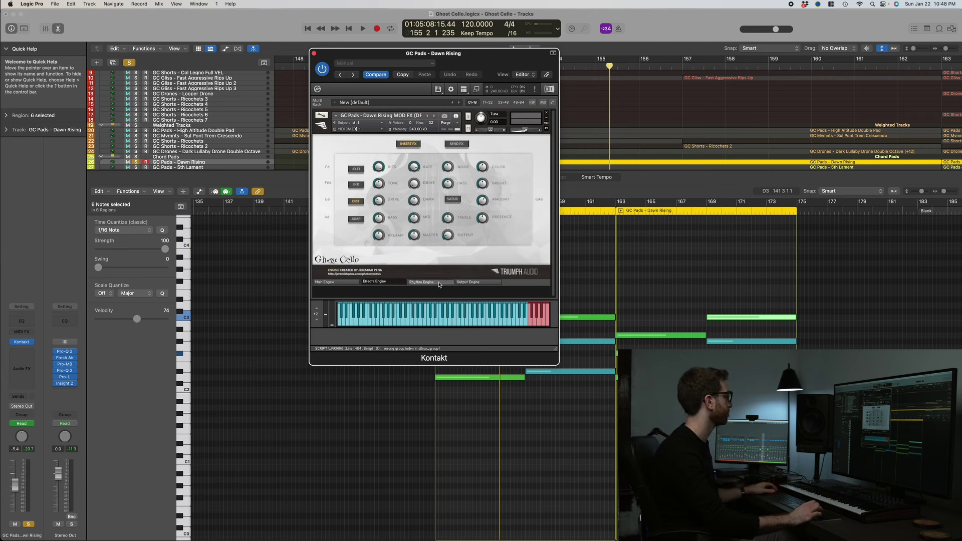
# Review Dawn Rising's Rhythm Engine and Output Engine pages, return to the Main Engine page, and close its Kontakt window.
pyautogui.click(439, 284)
pyautogui.click(479, 283)
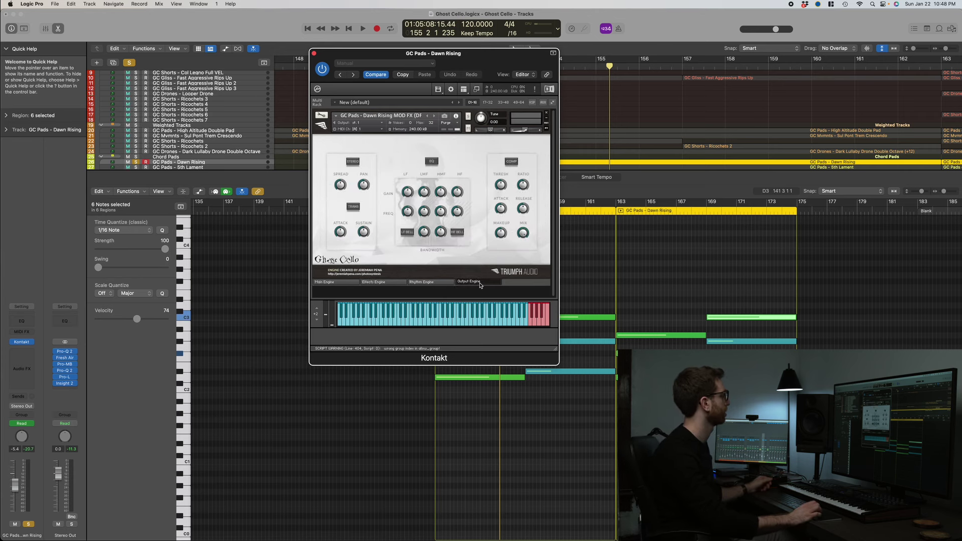
pyautogui.click(353, 283)
pyautogui.click(314, 54)
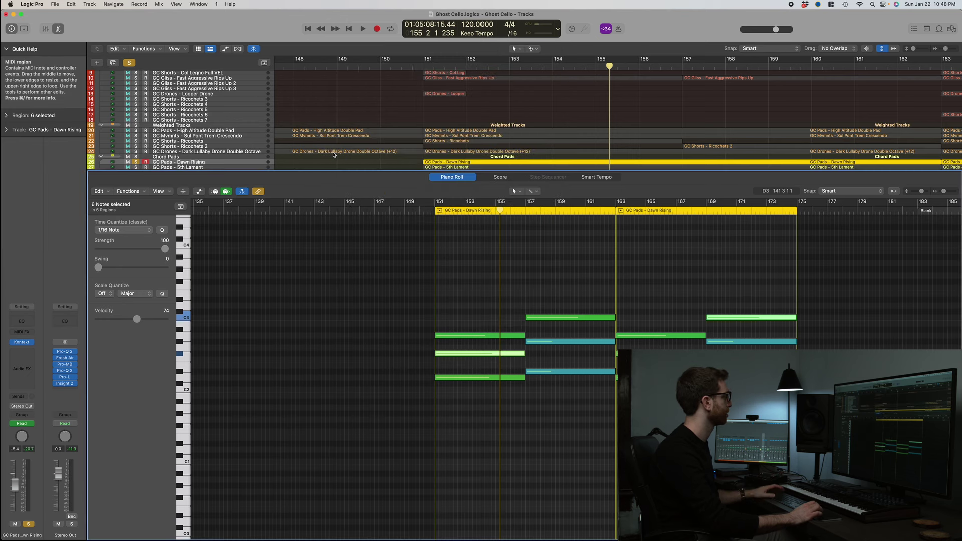
# Switch the solo to the Chord Pads track GC Pads - 5th Lament, close the Piano Roll, and play from just before bar 151.
pyautogui.scroll(-3, 219, 151)
pyautogui.click(136, 139)
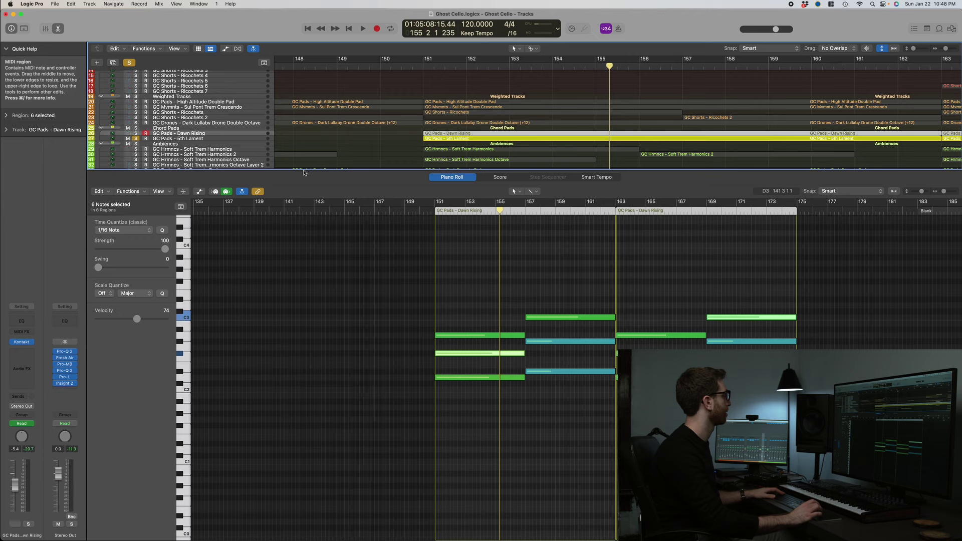
pyautogui.press('p')
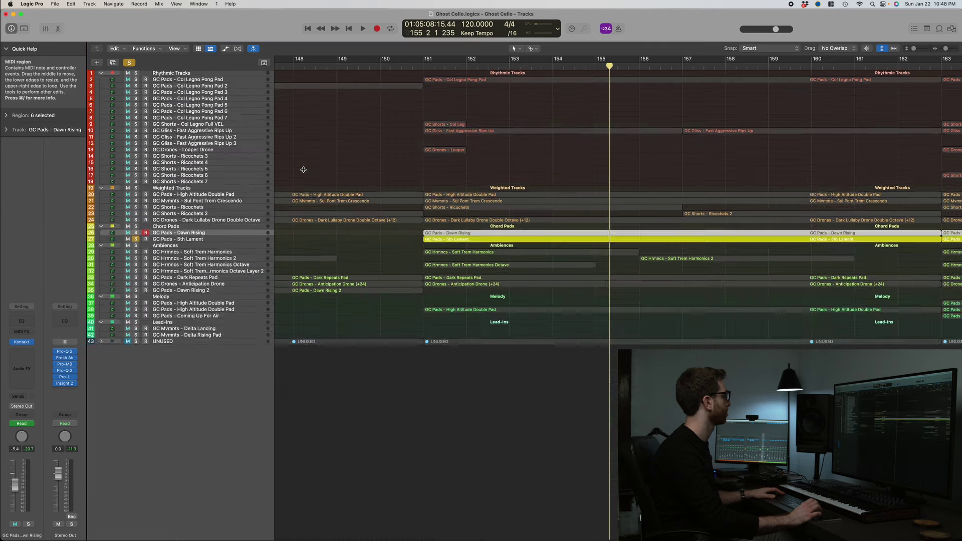
pyautogui.doubleClick(408, 65)
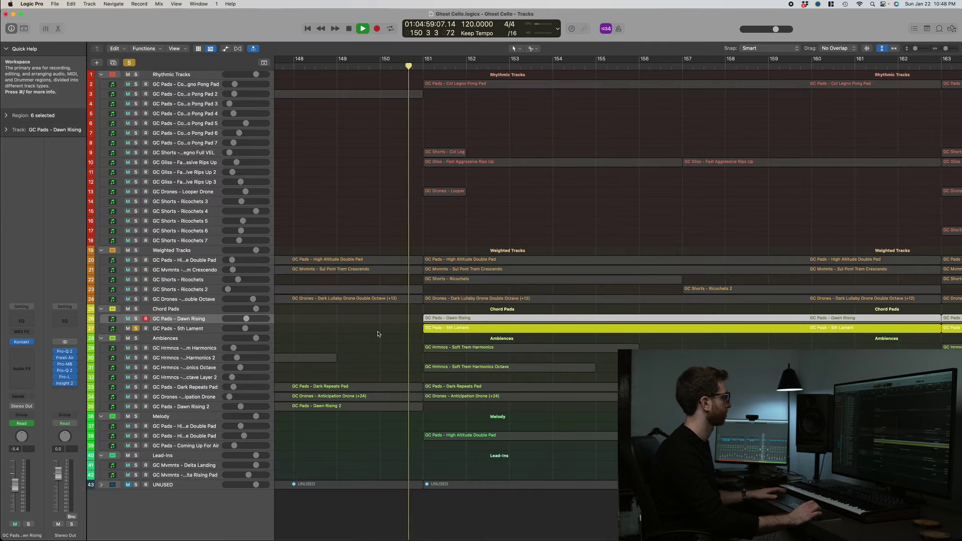
# Show the 5th Lament region's notes in the Piano Roll, stop playback, and close the editor.
pyautogui.click(439, 329)
pyautogui.press('p')
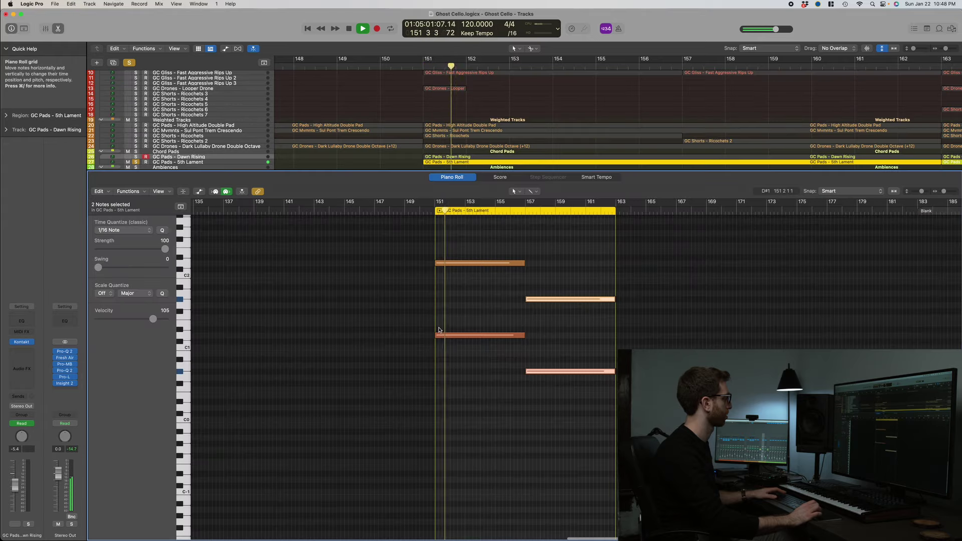
pyautogui.press('space')
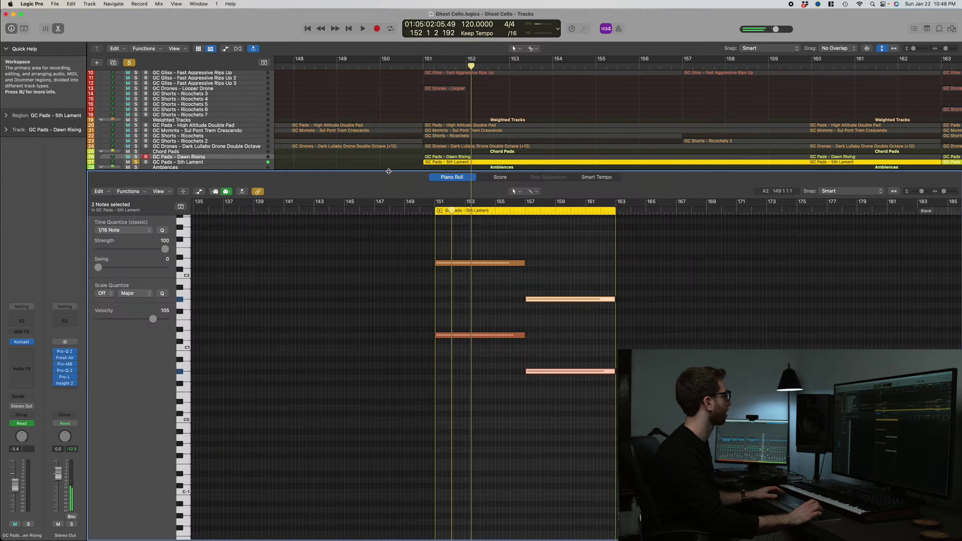
pyautogui.press('p')
# Play 5th Lament with its Kontakt window open, review the Main Engine and insert FX pages, and close the window.
pyautogui.click(197, 329)
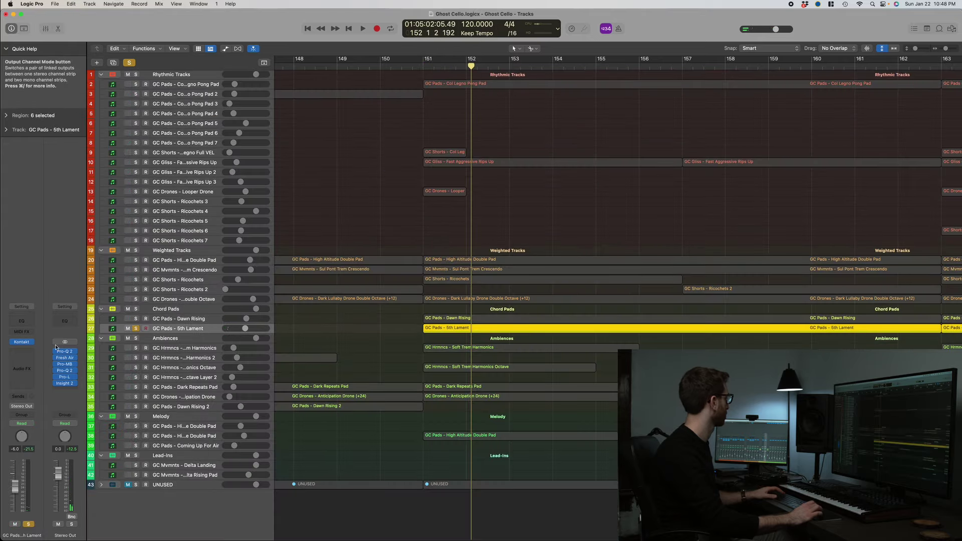
pyautogui.click(22, 342)
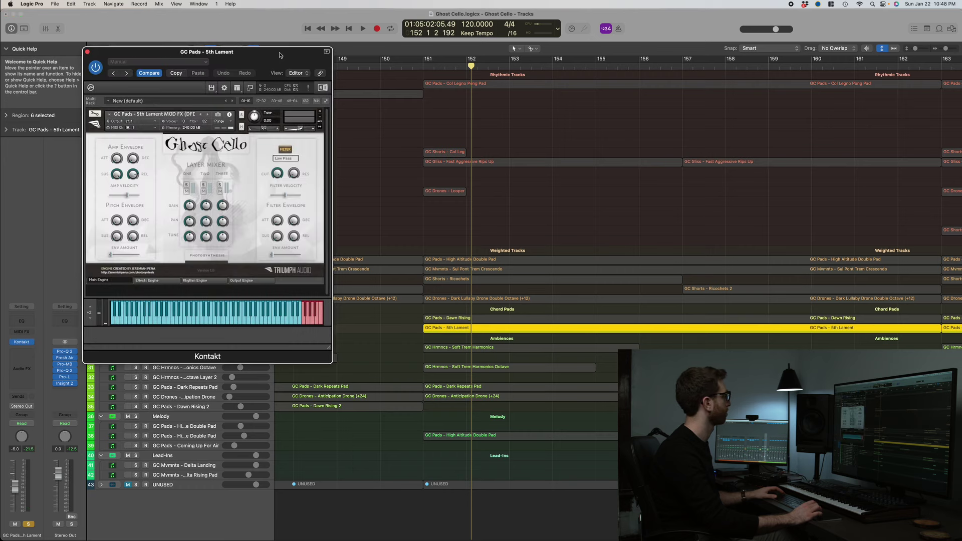
pyautogui.doubleClick(416, 71)
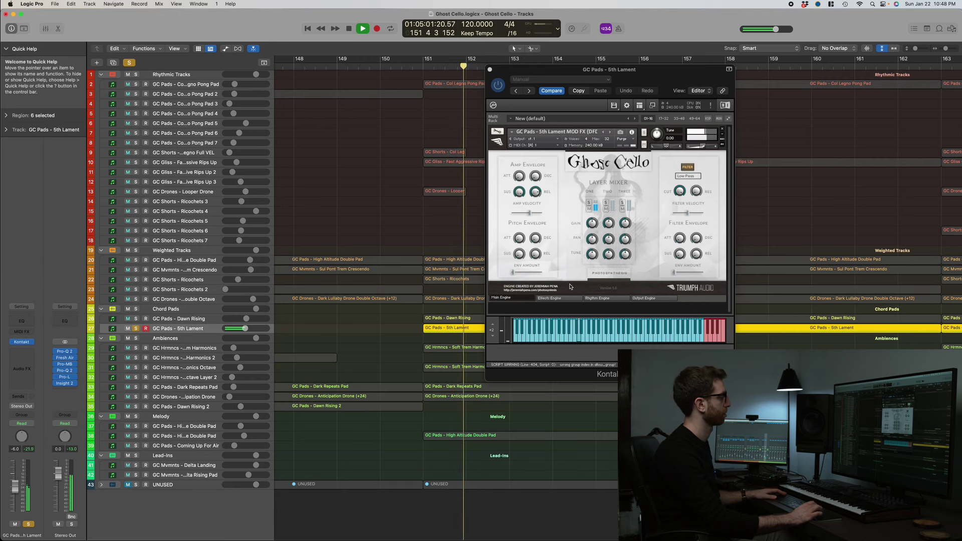
pyautogui.click(550, 298)
pyautogui.click(581, 162)
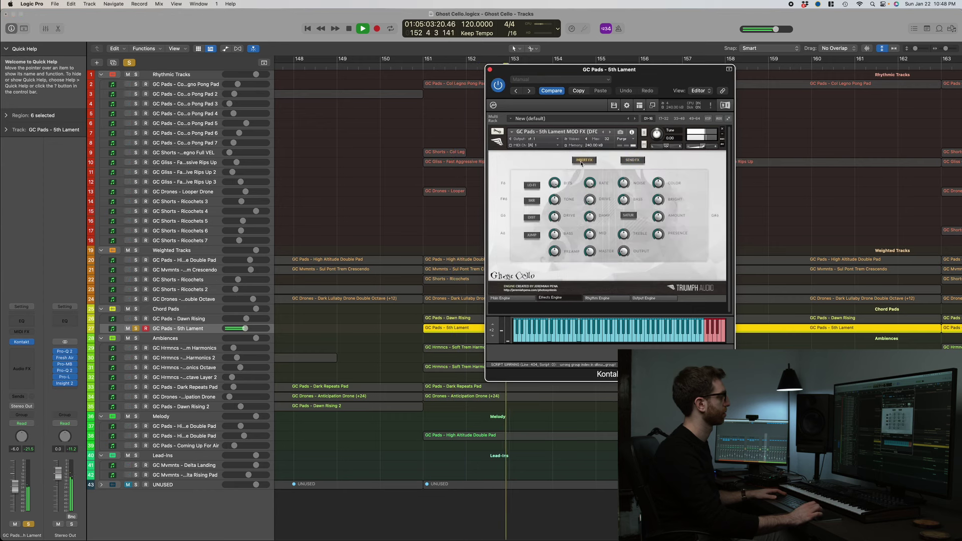
pyautogui.press('space')
pyautogui.click(490, 71)
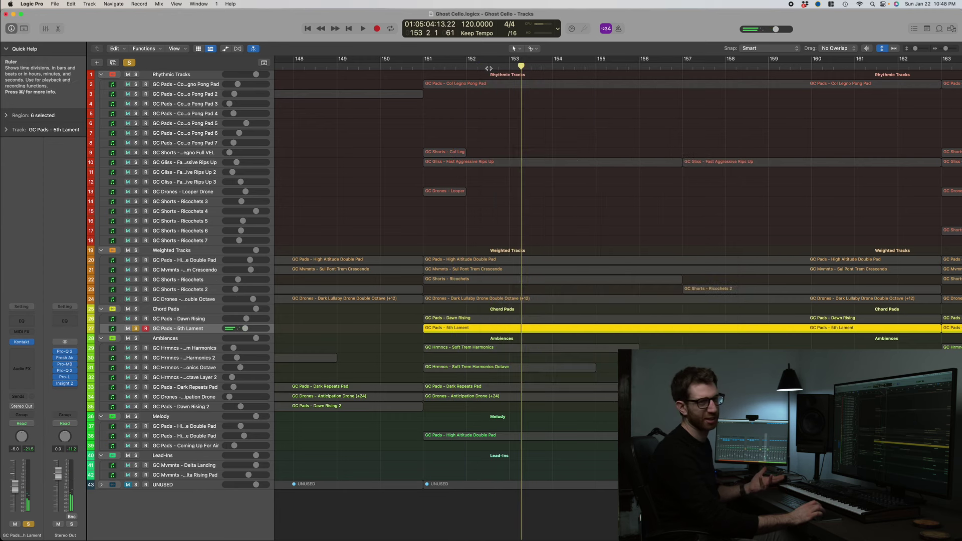
# Turn off the solo on 5th Lament and place the playhead just before bar 151.
pyautogui.click(135, 328)
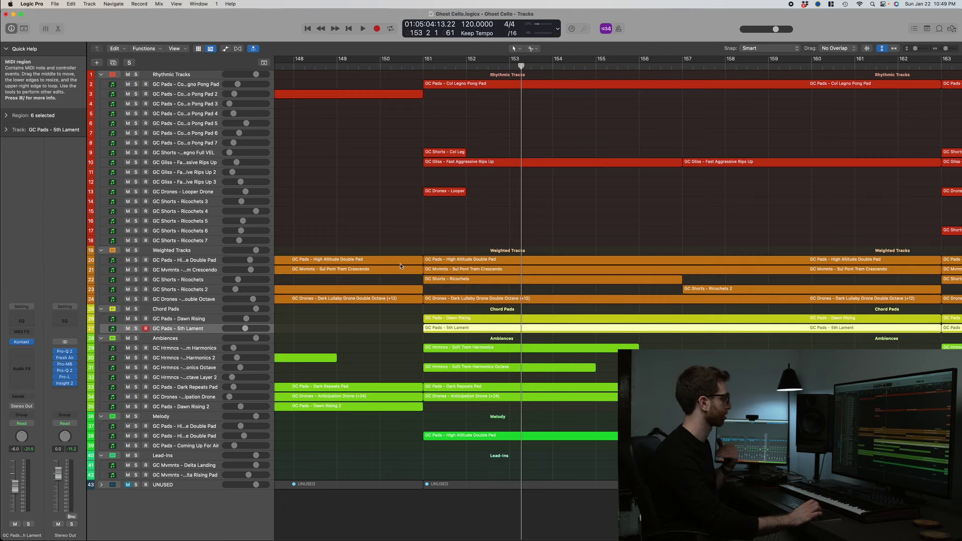
pyautogui.click(409, 66)
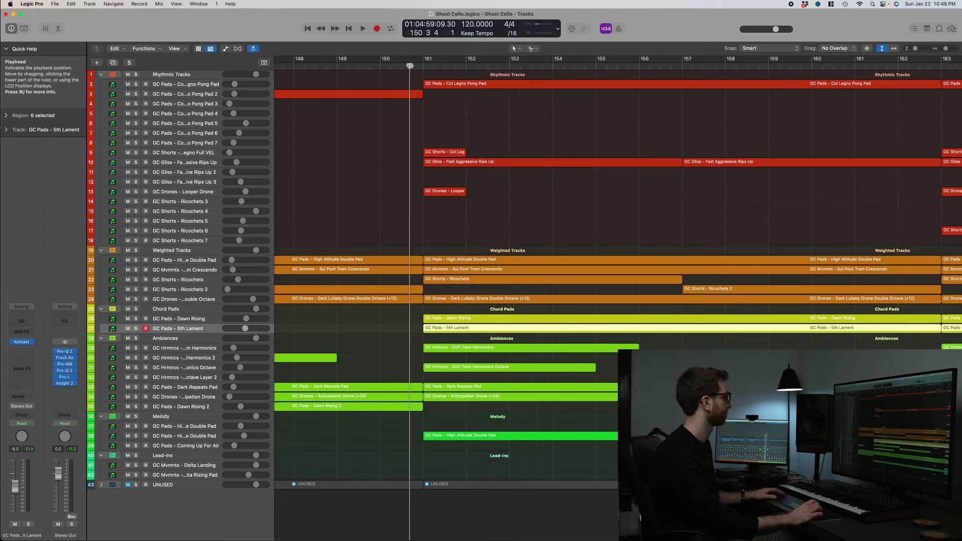
pyautogui.hscroll(3, 369, 195)
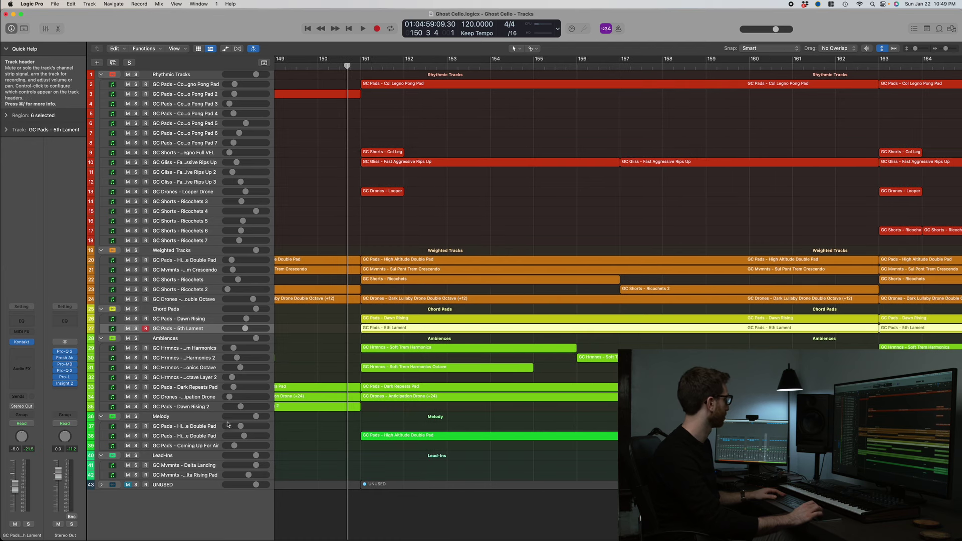
# Open the Kontakt instrument of the second High Altitude Double Pad track under Melody, start playback, and solo that track.
pyautogui.click(191, 437)
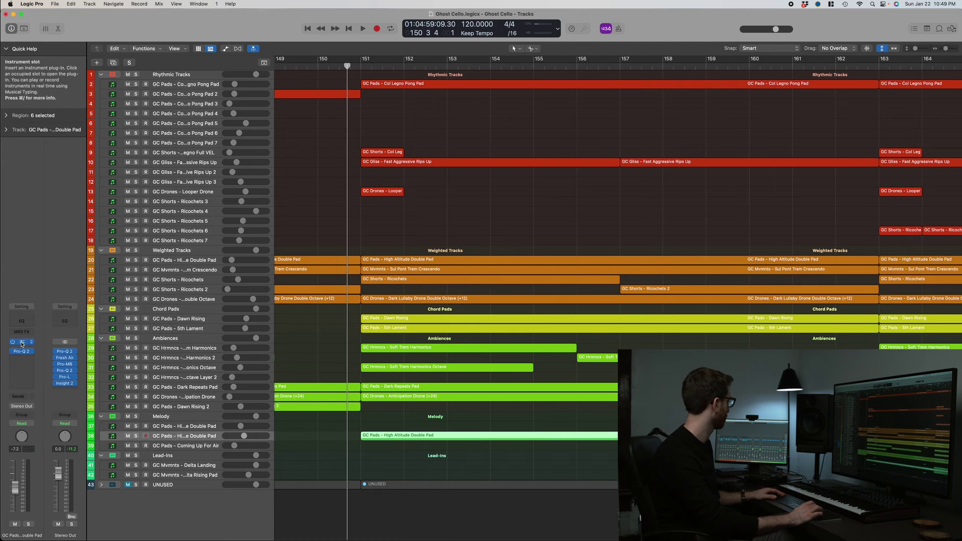
pyautogui.click(22, 343)
pyautogui.moveTo(564, 44); pyautogui.dragTo(605, 44)
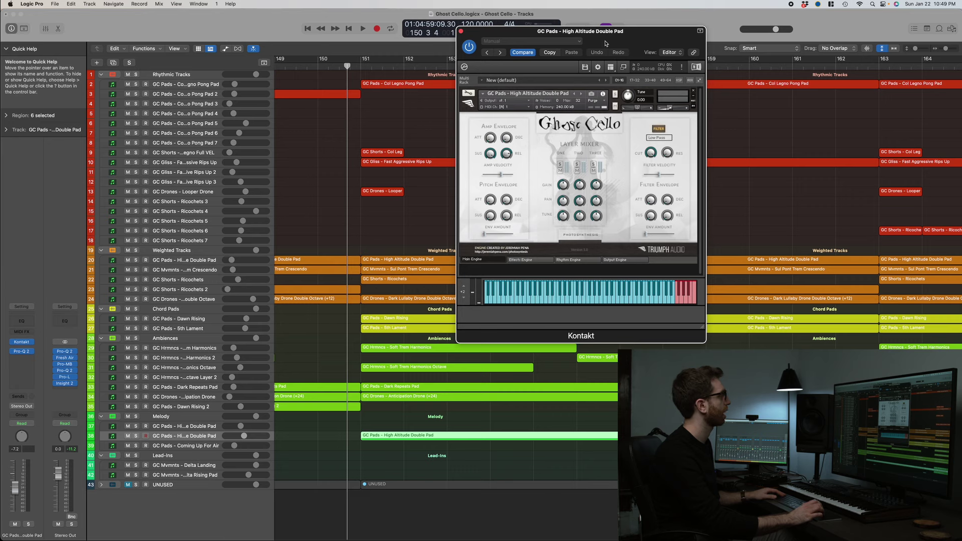
pyautogui.press('space')
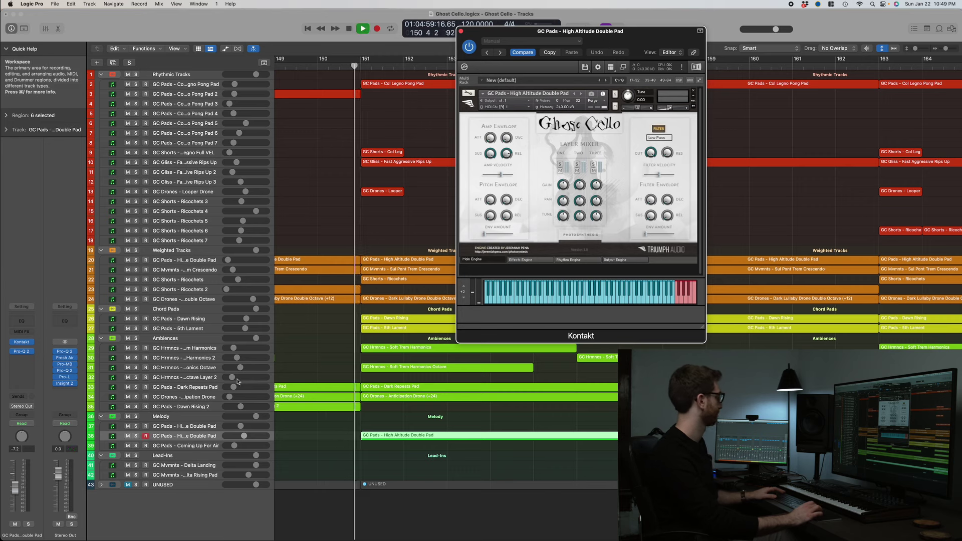
pyautogui.click(136, 436)
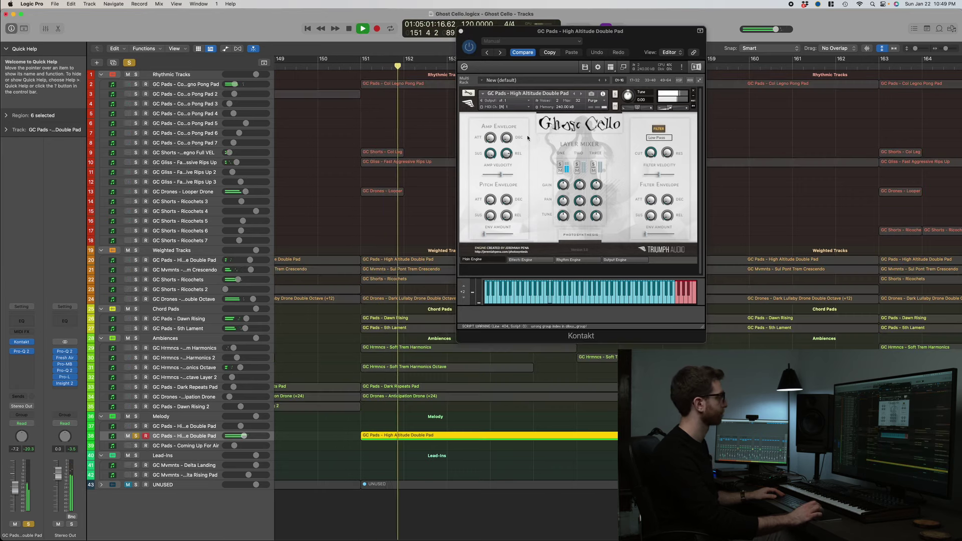
# Show High Altitude Double Pad's Effects Engine page, view its melody region's notes in the Piano Roll, and close the editor.
pyautogui.moveTo(617, 37); pyautogui.dragTo(318, 40)
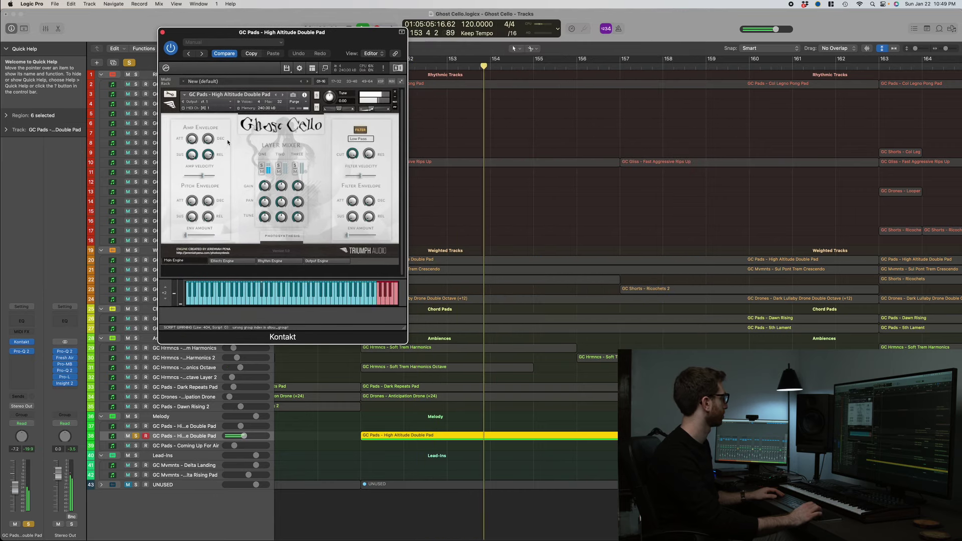
pyautogui.click(226, 261)
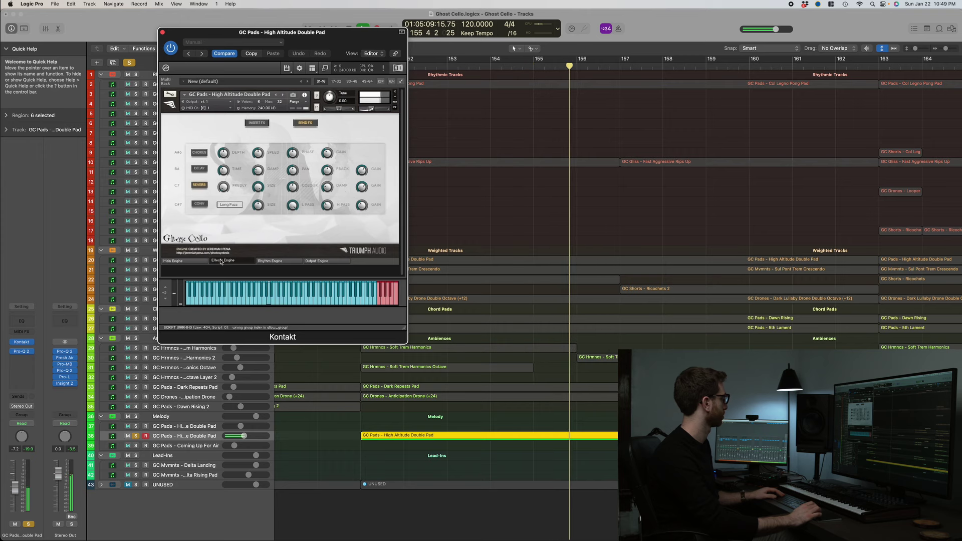
pyautogui.doubleClick(443, 442)
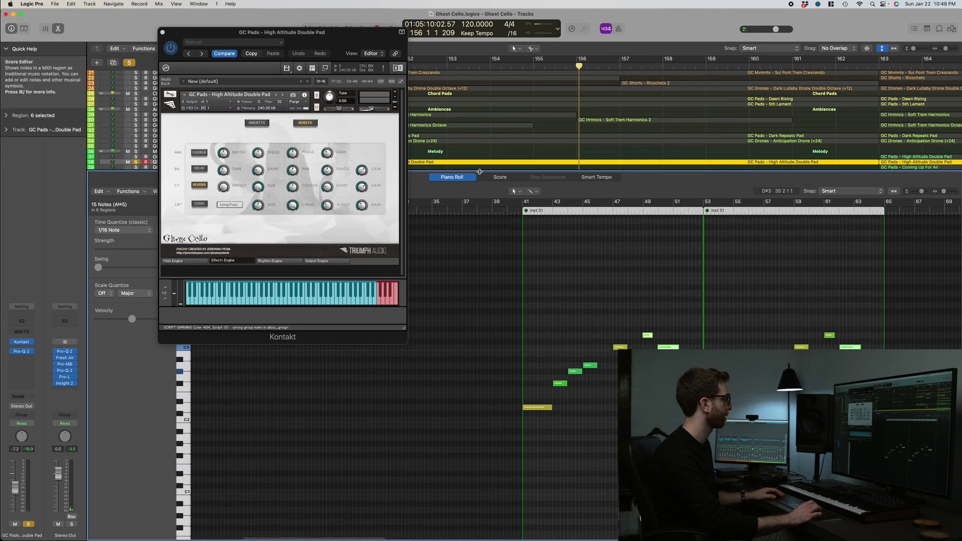
pyautogui.moveTo(479, 170); pyautogui.dragTo(479, 531)
pyautogui.press('space')
# Review the insert FX, send FX and Output Engine pages of the melody's High Altitude Double Pad.
pyautogui.moveTo(291, 35); pyautogui.dragTo(421, 62)
pyautogui.click(389, 150)
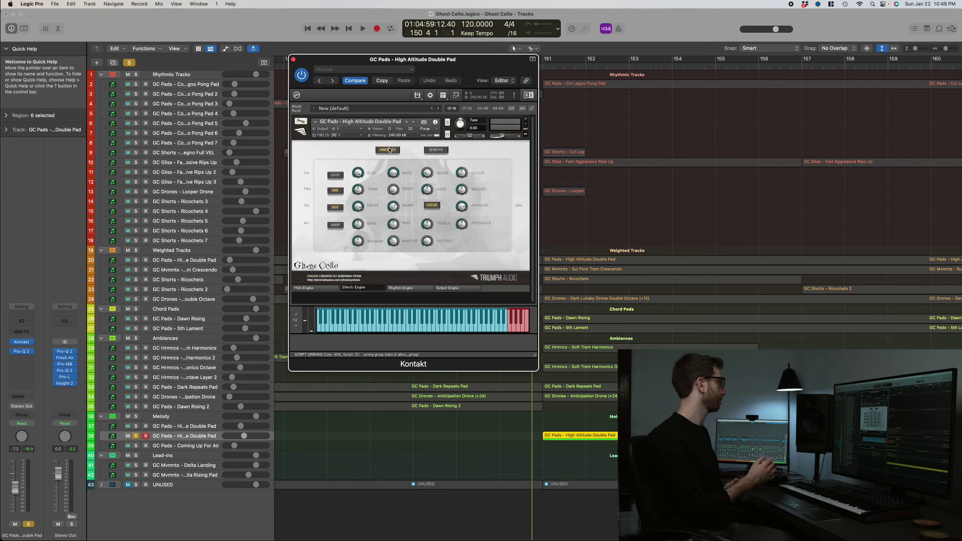
pyautogui.click(436, 150)
pyautogui.click(449, 288)
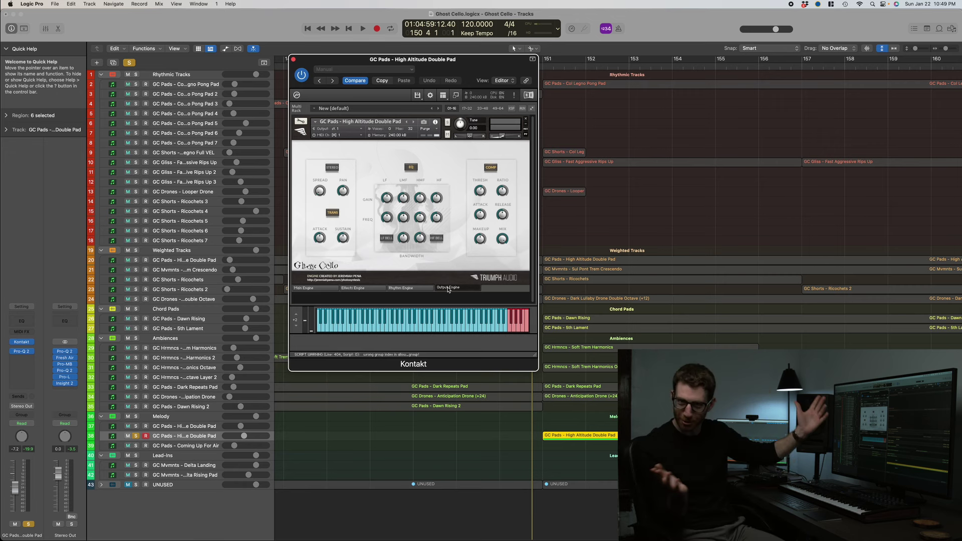
# Revisit High Altitude Double Pad's Main, Output, Rhythm and Effects Engine pages, and close its Kontakt window.
pyautogui.click(313, 288)
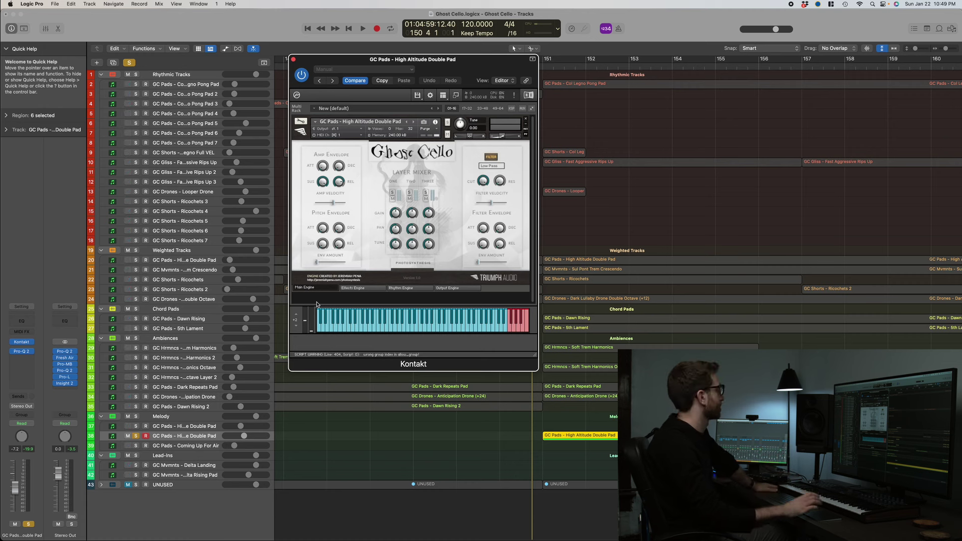
pyautogui.click(448, 287)
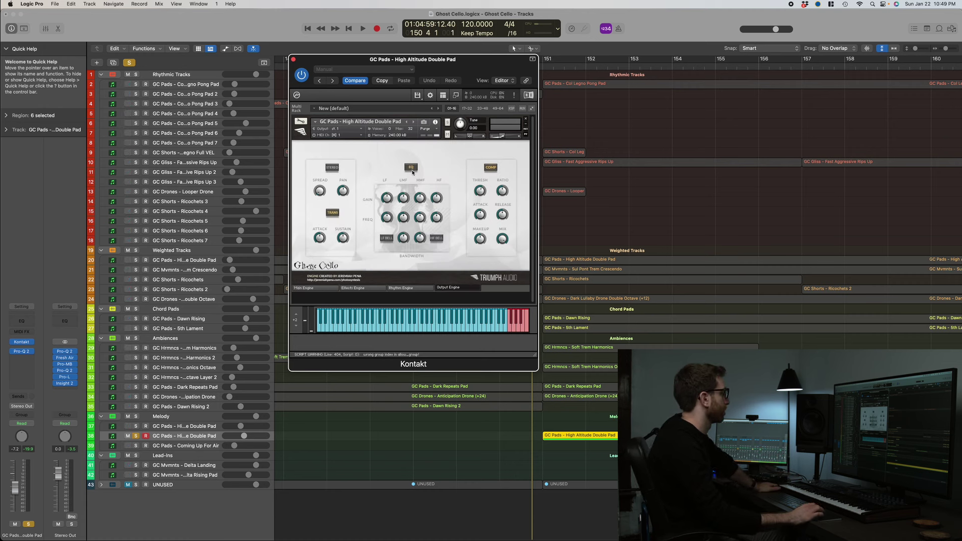
pyautogui.click(402, 288)
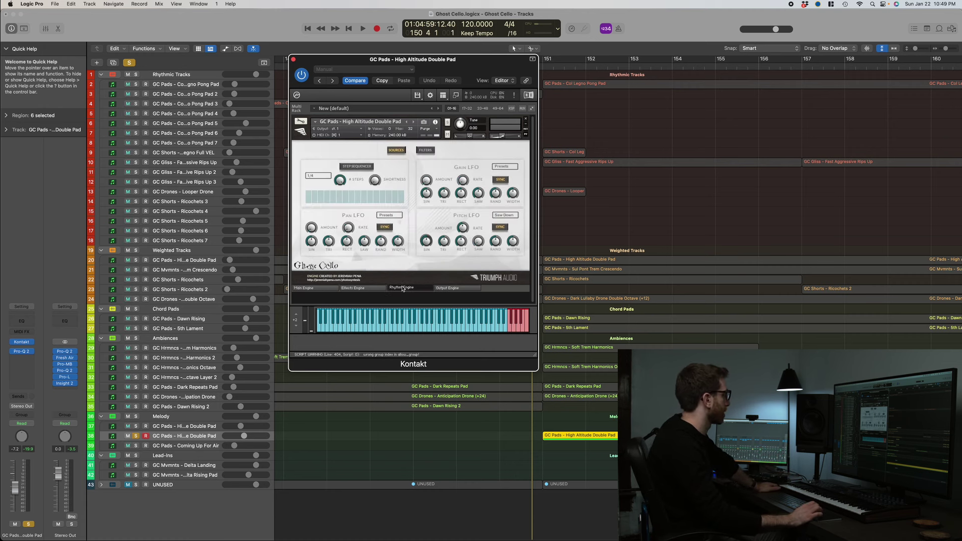
pyautogui.click(362, 287)
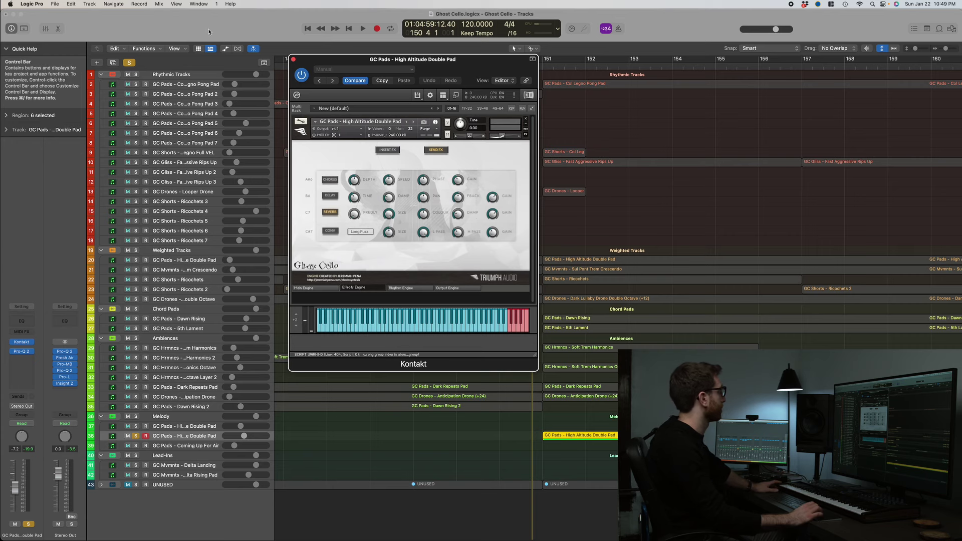
pyautogui.click(293, 59)
# Clear all solos, bring the section starting at bar 163 into view, and deselect the melody regions.
pyautogui.hscroll(10, 348, 249)
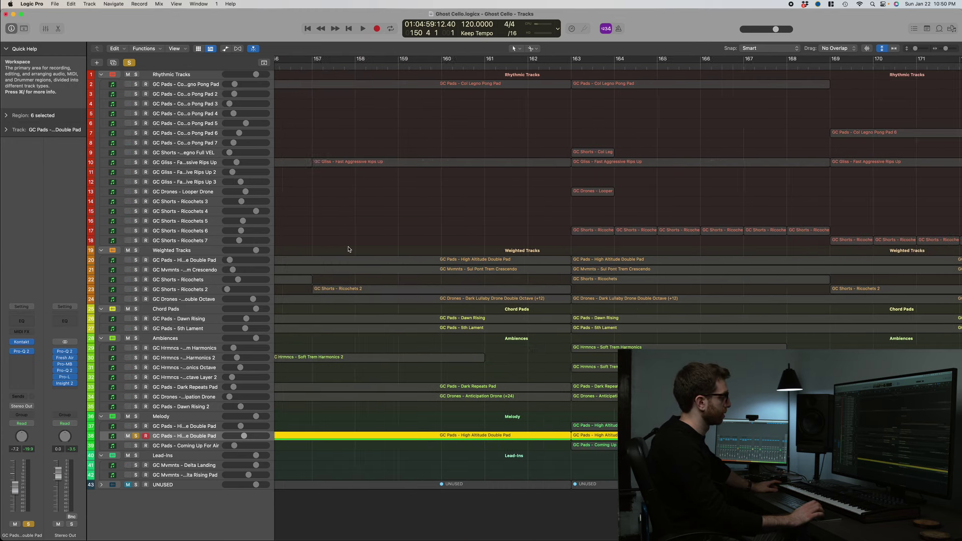
pyautogui.click(129, 62)
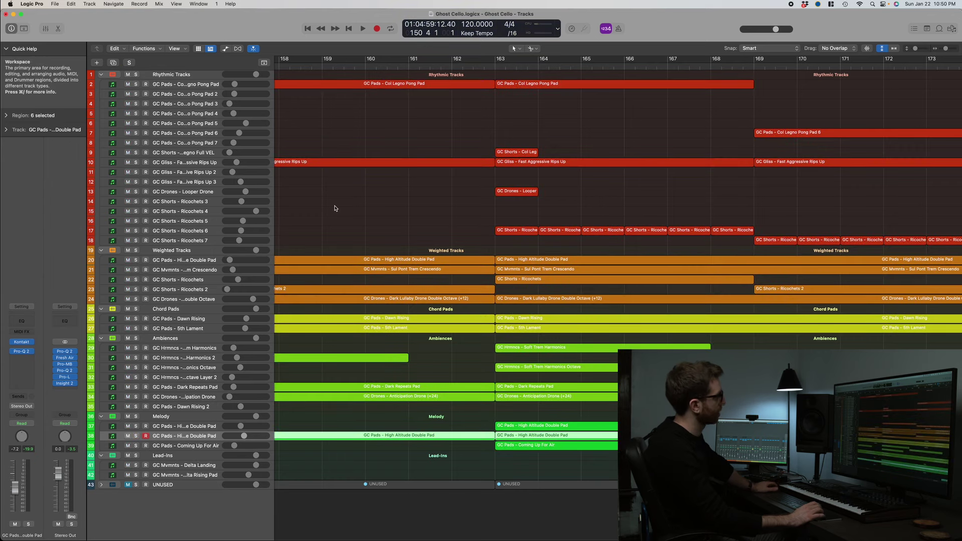
pyautogui.hscroll(3, 361, 205)
pyautogui.click(393, 202)
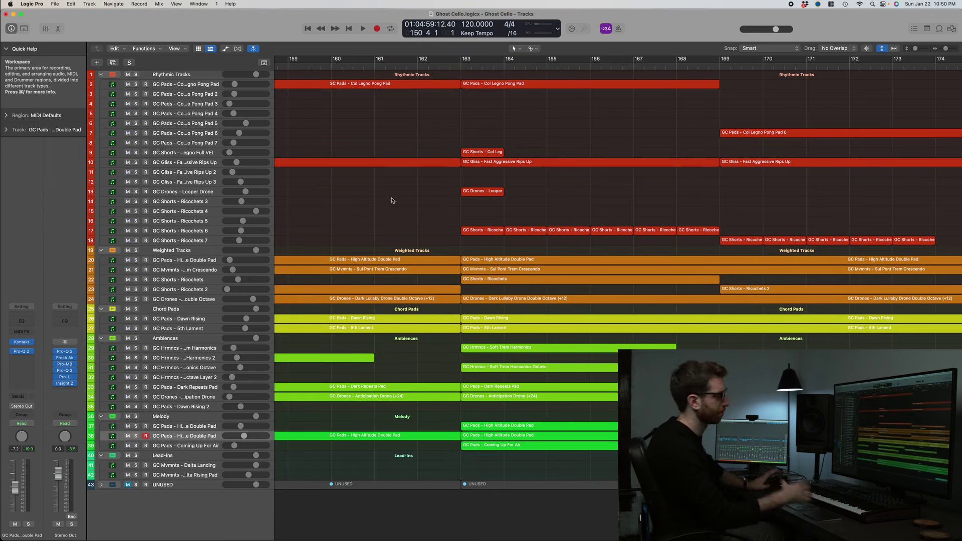
# Play the full arrangement from the middle of bar 162 into the section starting at bar 163, and stop playback.
pyautogui.click(436, 67)
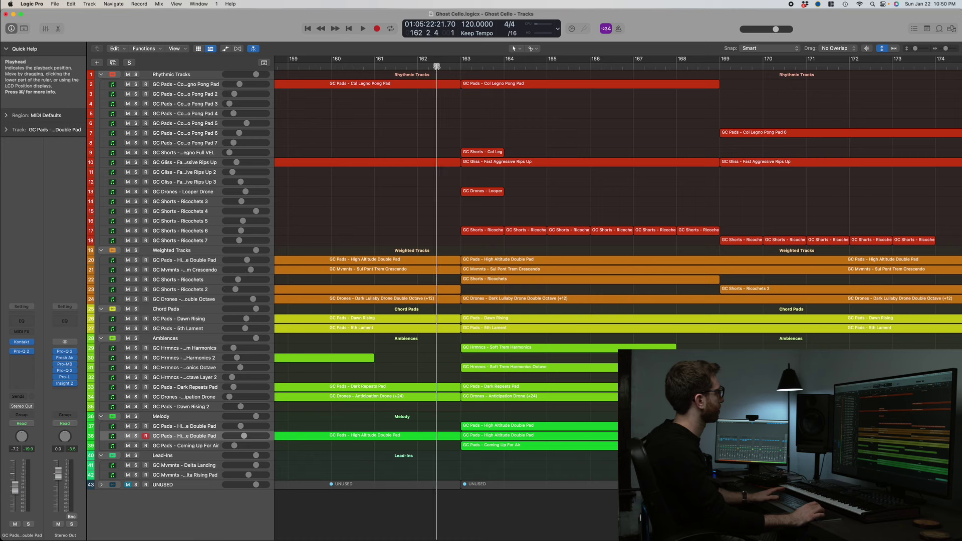
pyautogui.press('space')
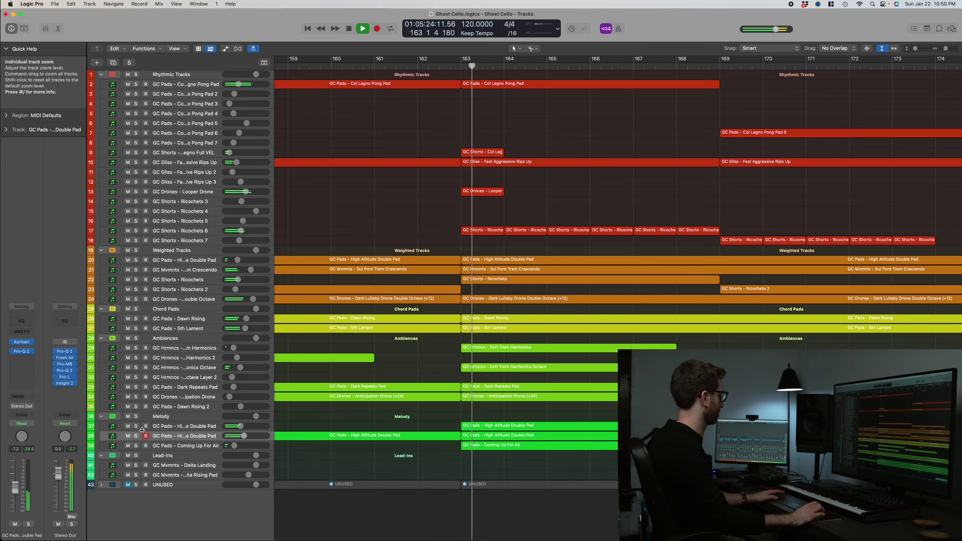
pyautogui.press('space')
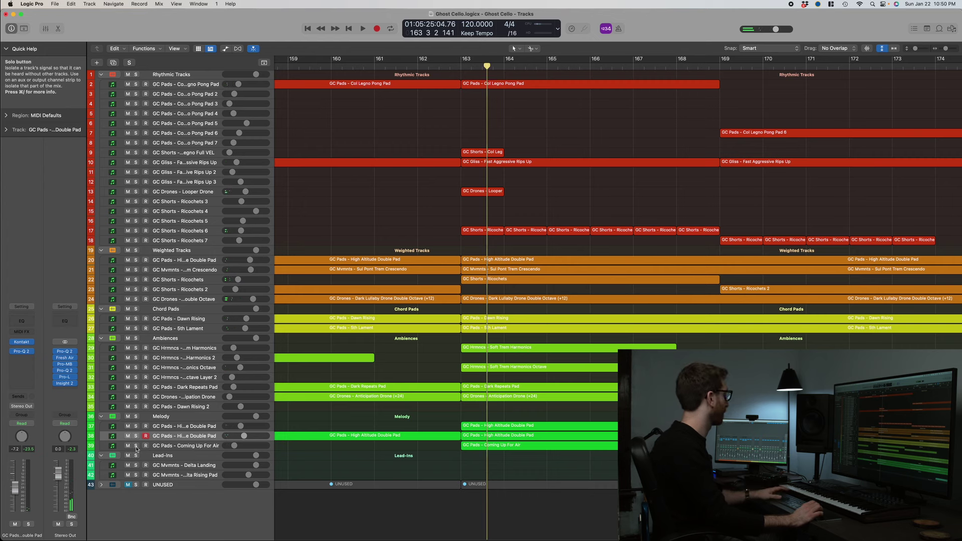
# Solo the melody's GC Pads - Coming Up For Air track and play it from just before bar 163.
pyautogui.click(136, 446)
pyautogui.click(451, 67)
pyautogui.press('space')
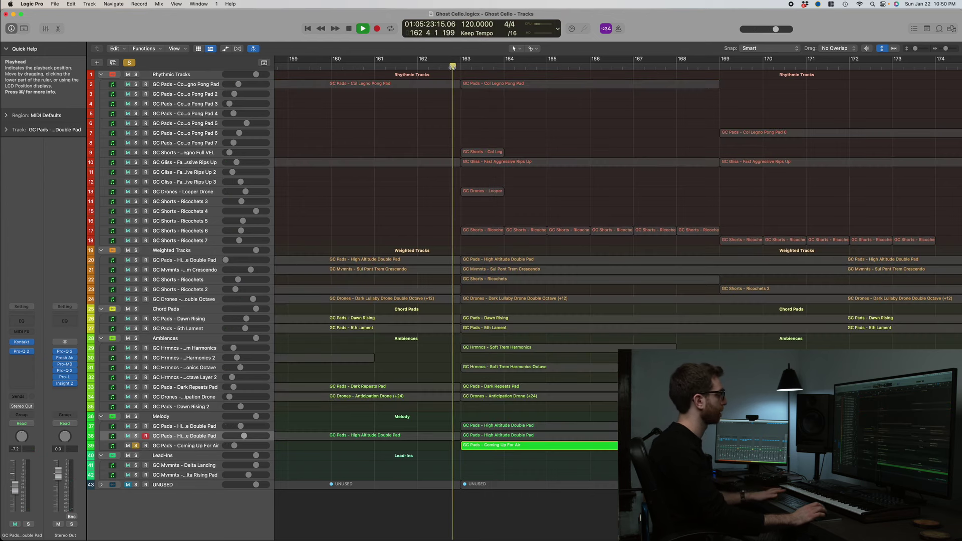
# Show Coming Up For Air's Kontakt instrument and Pro-Q 2 EQ while it plays, stop playback, and close both plug-in windows.
pyautogui.click(186, 445)
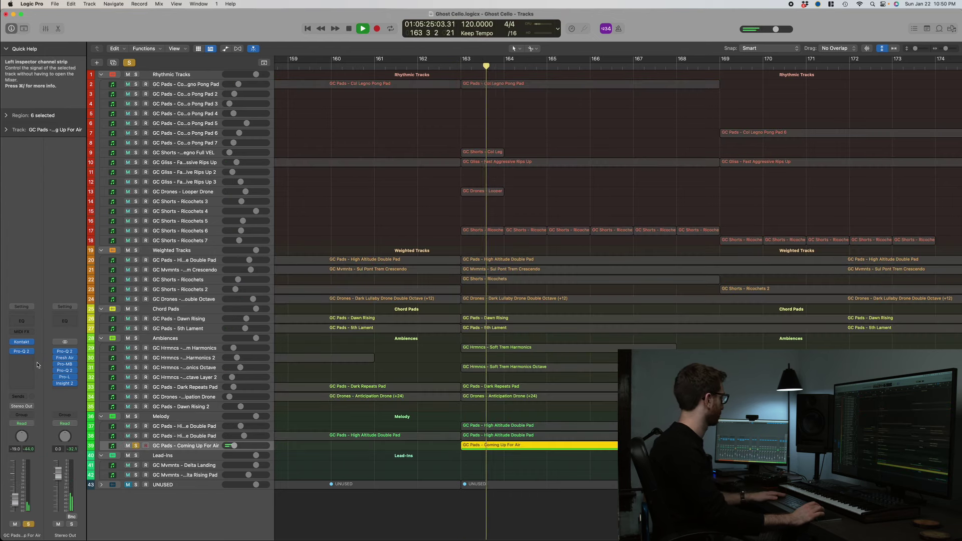
pyautogui.click(22, 341)
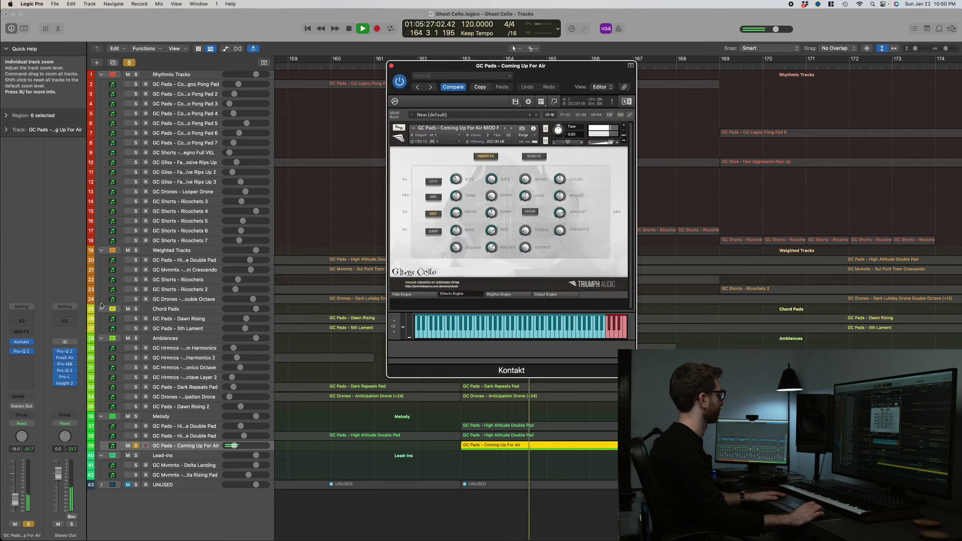
pyautogui.click(21, 351)
pyautogui.press('space')
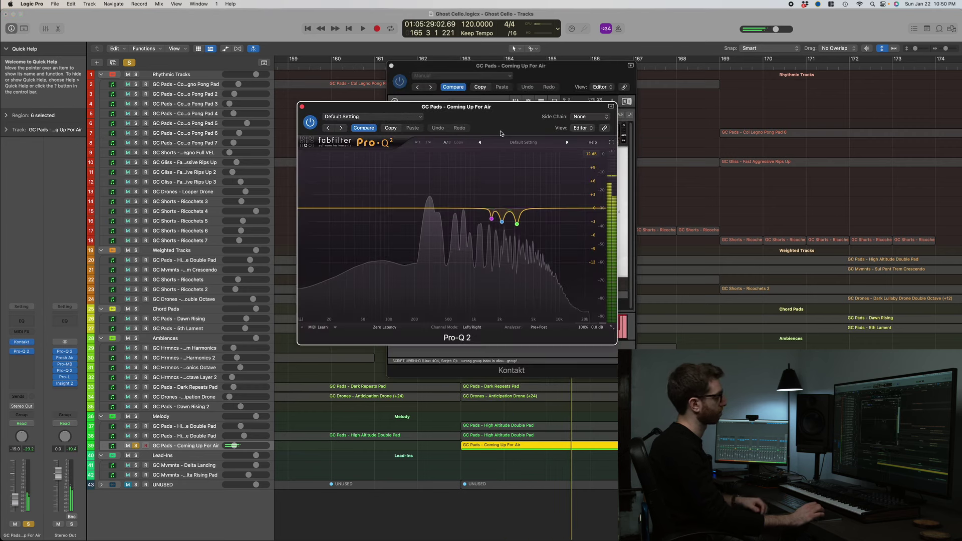
pyautogui.click(302, 107)
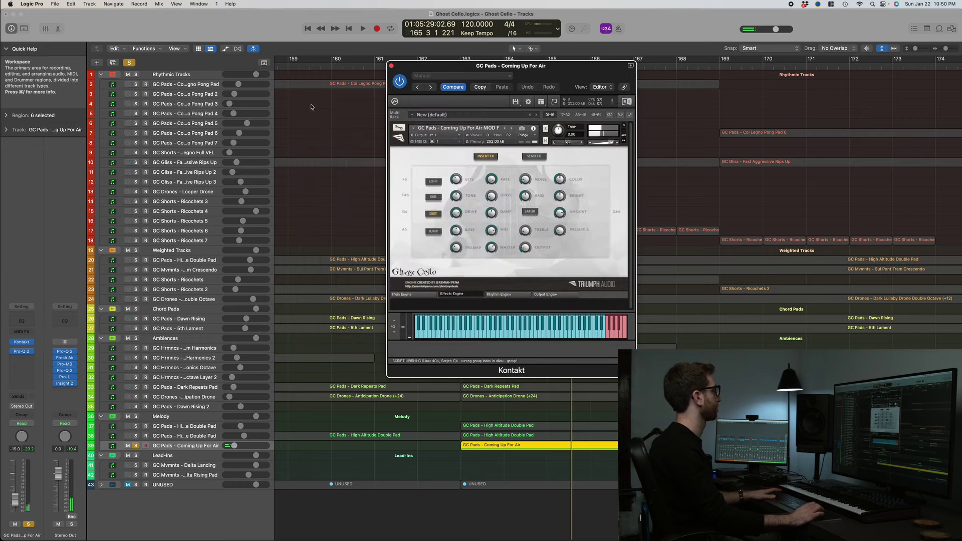
pyautogui.click(393, 66)
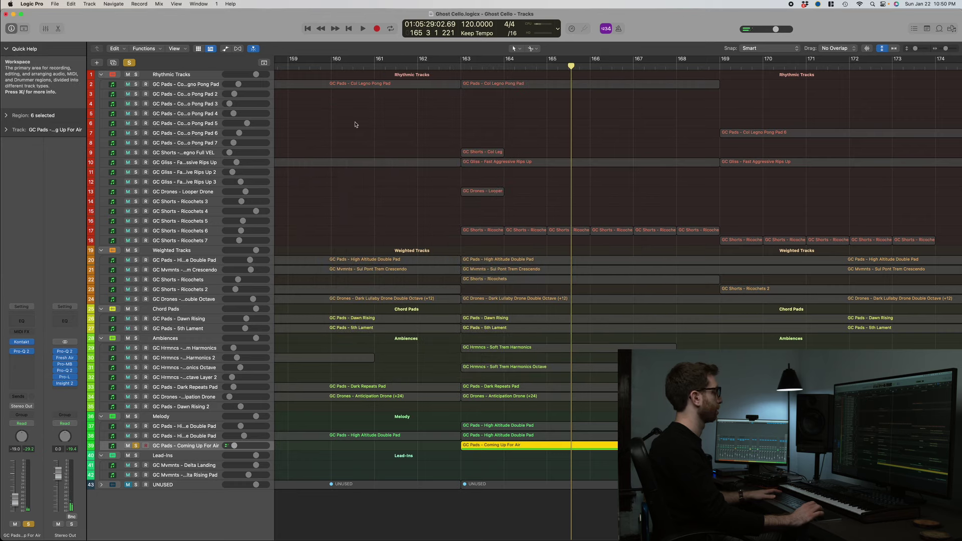
# Unsolo Coming Up For Air and play the ending from late bar 174, briefly soloing GC Shorts - Ricochets 5 before restoring the full mix.
pyautogui.click(136, 446)
pyautogui.hscroll(10, 436, 404)
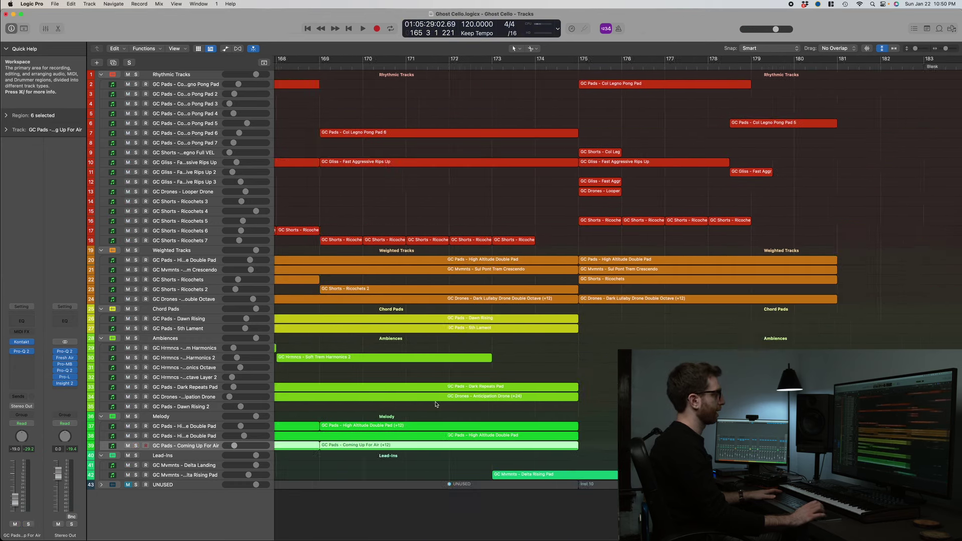
pyautogui.hscroll(6, 436, 404)
pyautogui.click(337, 64)
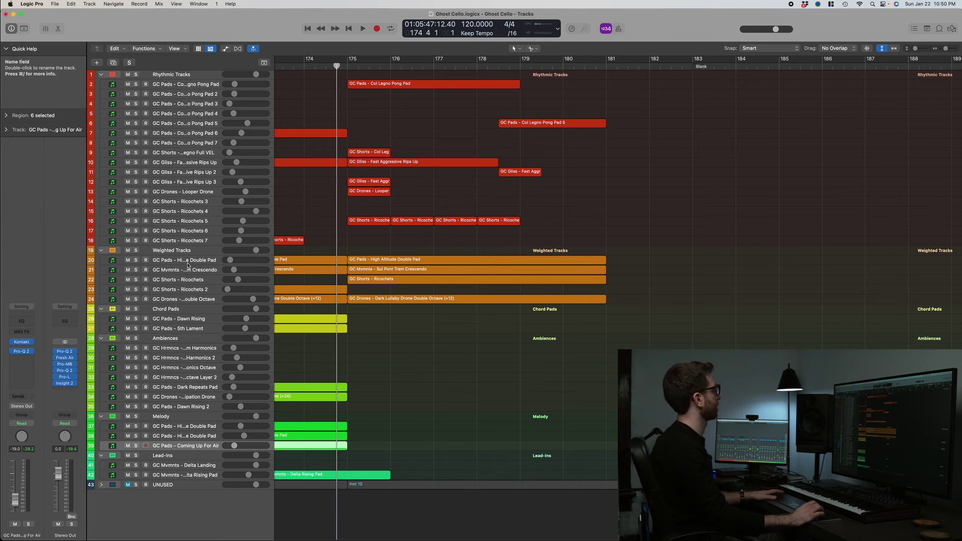
pyautogui.press('space')
pyautogui.click(135, 221)
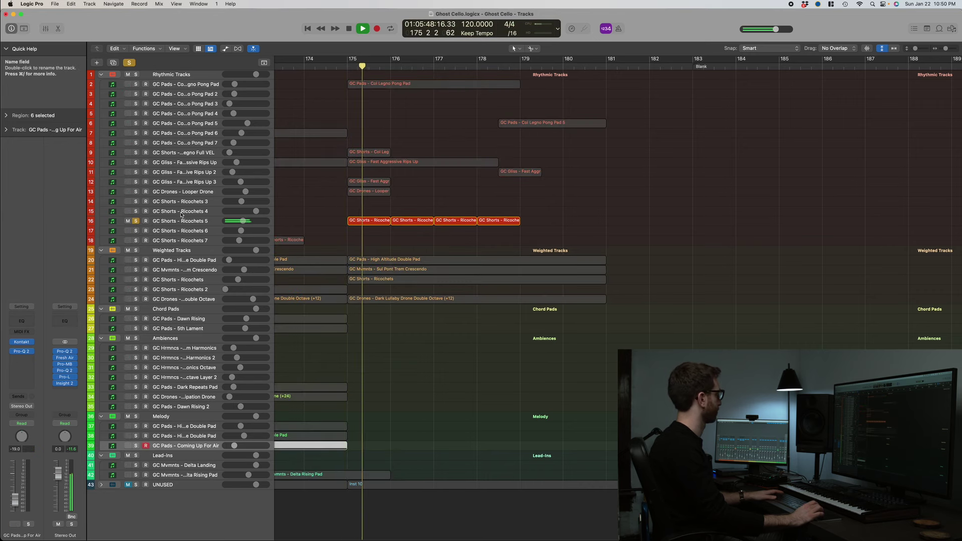
pyautogui.click(136, 221)
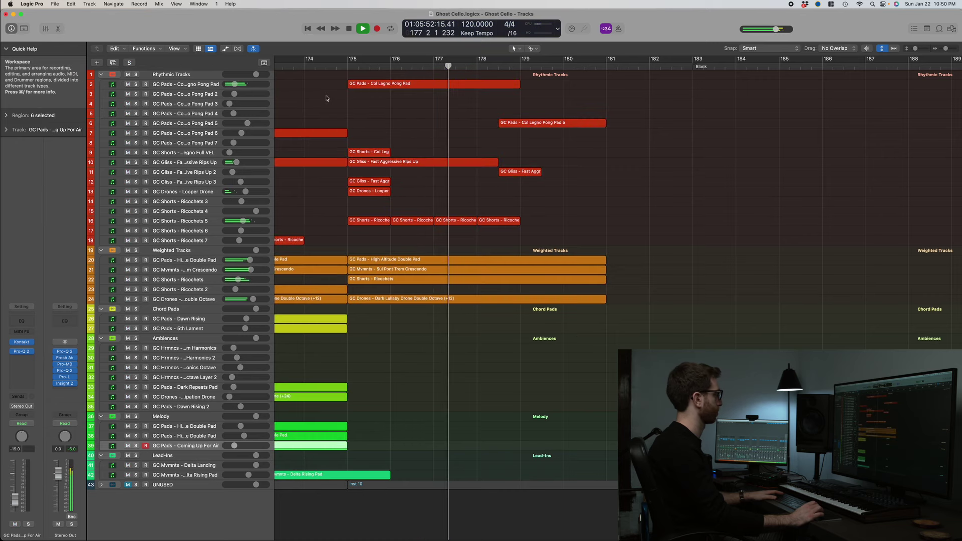